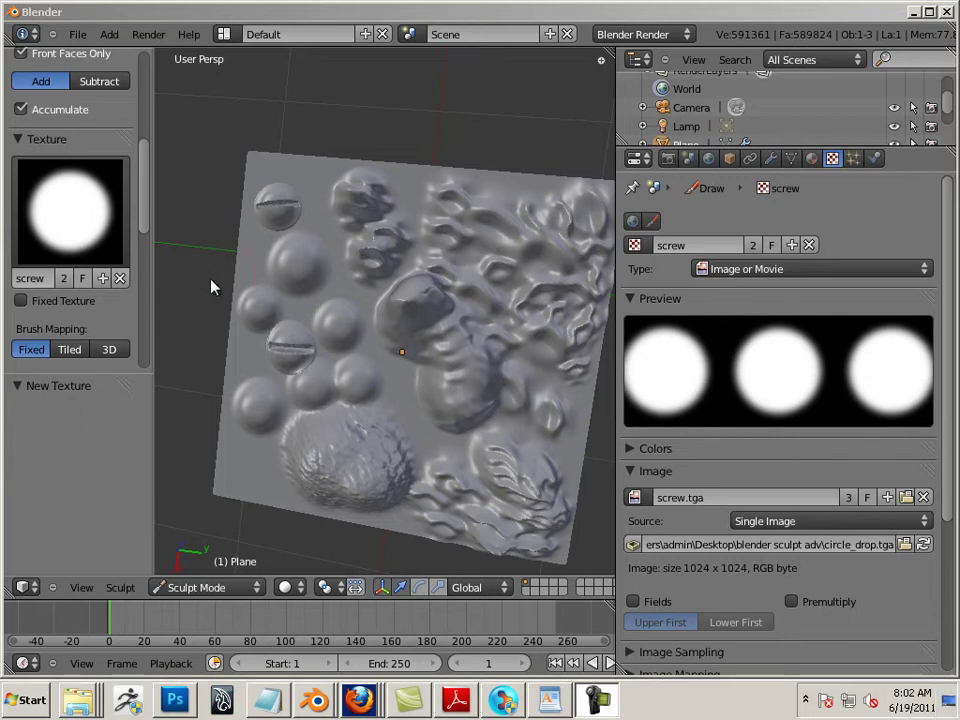
# Flatten the round bumps and the textured mound on the plane with the Scrape/Peaks brush
pyautogui.moveTo(223, 336); pyautogui.dragTo(253, 205, button='middle')
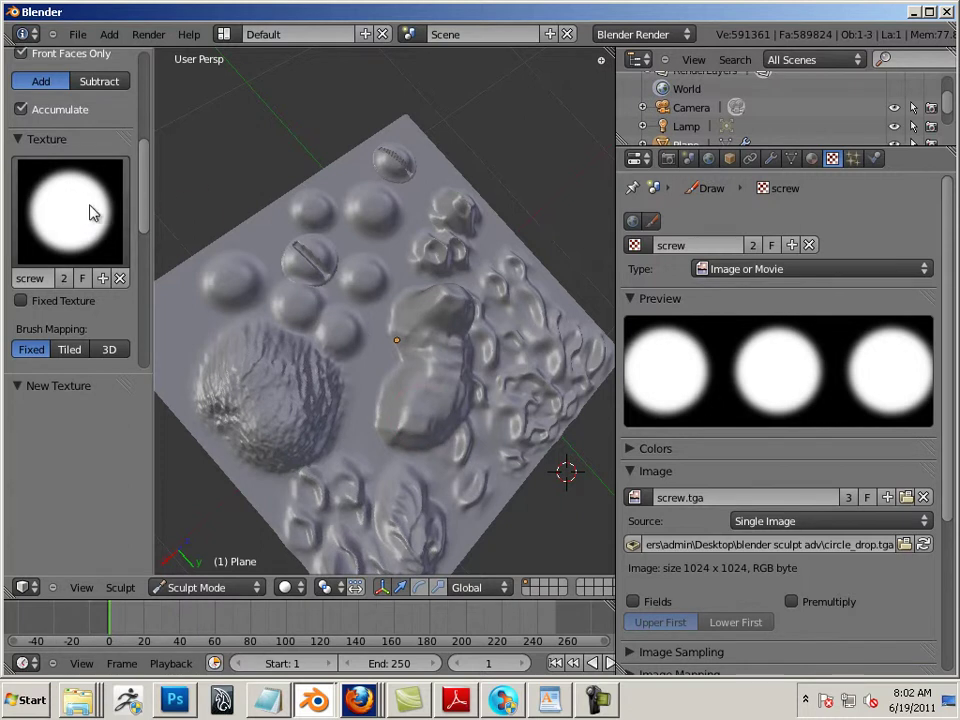
pyautogui.scroll(5, 148, 165)
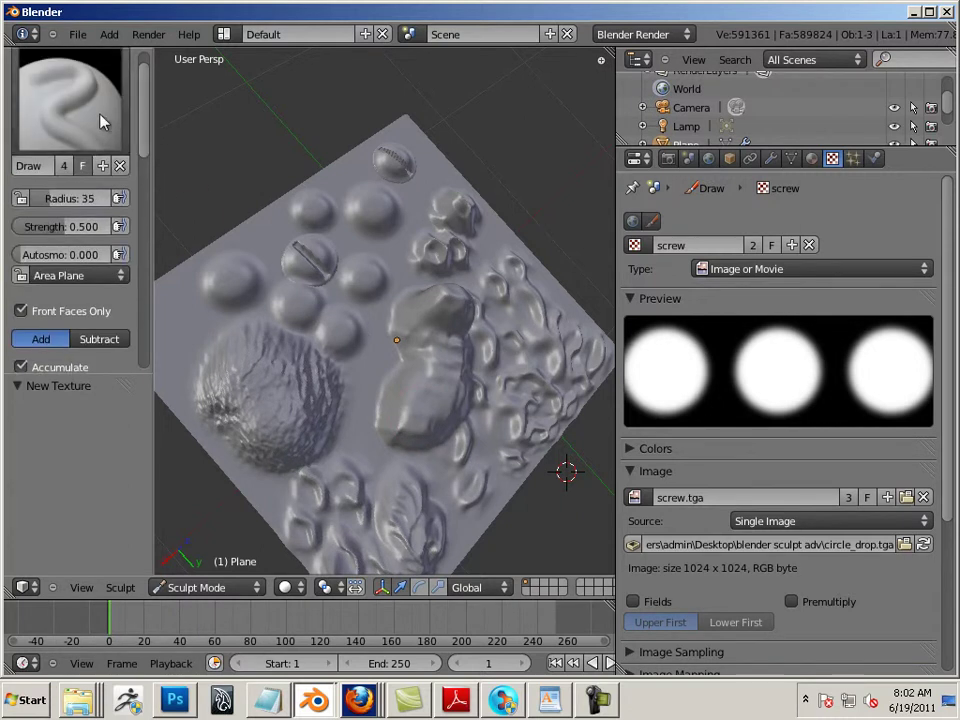
pyautogui.click(101, 120)
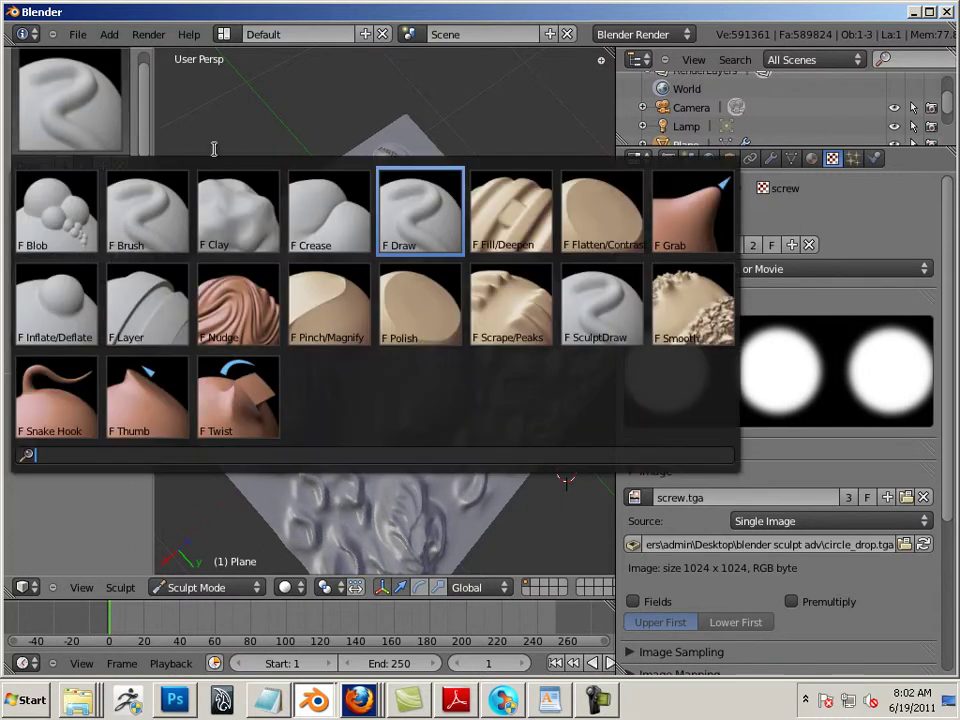
pyautogui.click(515, 305)
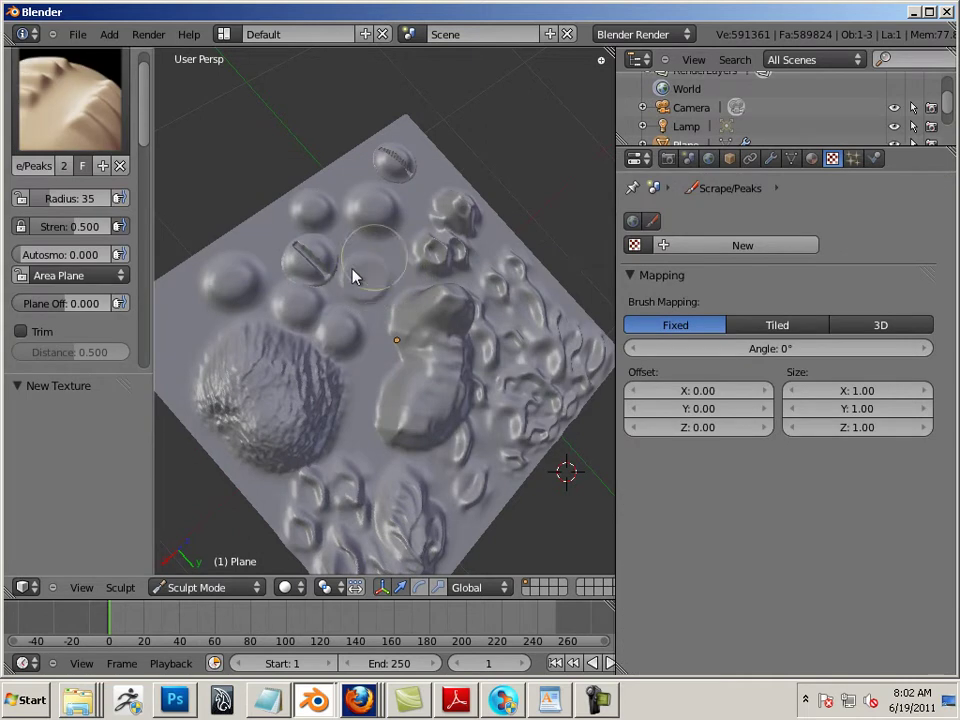
pyautogui.moveTo(348, 288)
pyautogui.mouseDown()
pyautogui.moveTo(358, 368)
pyautogui.moveTo(313, 360)
pyautogui.moveTo(313, 375)
pyautogui.moveTo(272, 366)
pyautogui.moveTo(311, 455)
pyautogui.moveTo(190, 410)
pyautogui.mouseUp()
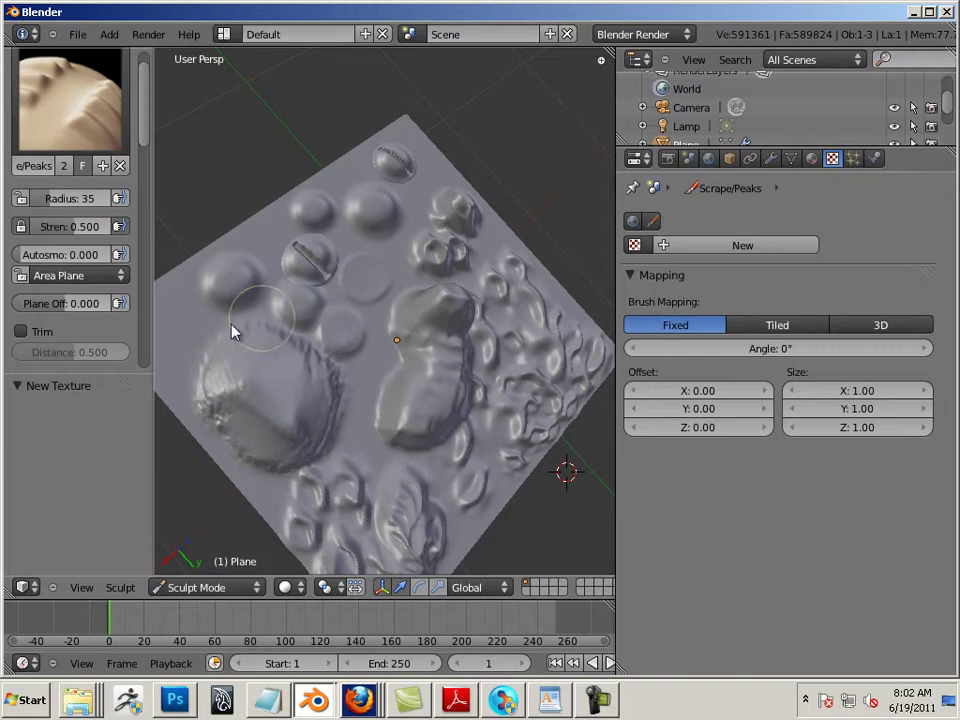
pyautogui.moveTo(231, 332)
pyautogui.mouseDown()
pyautogui.moveTo(231, 411)
pyautogui.moveTo(216, 412)
pyautogui.moveTo(303, 487)
pyautogui.moveTo(275, 467)
pyautogui.moveTo(336, 457)
pyautogui.moveTo(313, 429)
pyautogui.moveTo(317, 332)
pyautogui.moveTo(319, 341)
pyautogui.moveTo(348, 331)
pyautogui.moveTo(390, 370)
pyautogui.moveTo(316, 255)
pyautogui.moveTo(294, 282)
pyautogui.moveTo(295, 258)
pyautogui.moveTo(320, 271)
pyautogui.moveTo(307, 263)
pyautogui.moveTo(238, 272)
pyautogui.moveTo(176, 338)
pyautogui.moveTo(194, 315)
pyautogui.moveTo(266, 275)
pyautogui.moveTo(249, 276)
pyautogui.moveTo(257, 259)
pyautogui.moveTo(177, 284)
pyautogui.moveTo(194, 291)
pyautogui.moveTo(265, 278)
pyautogui.moveTo(235, 296)
pyautogui.moveTo(274, 278)
pyautogui.moveTo(221, 332)
pyautogui.mouseUp()
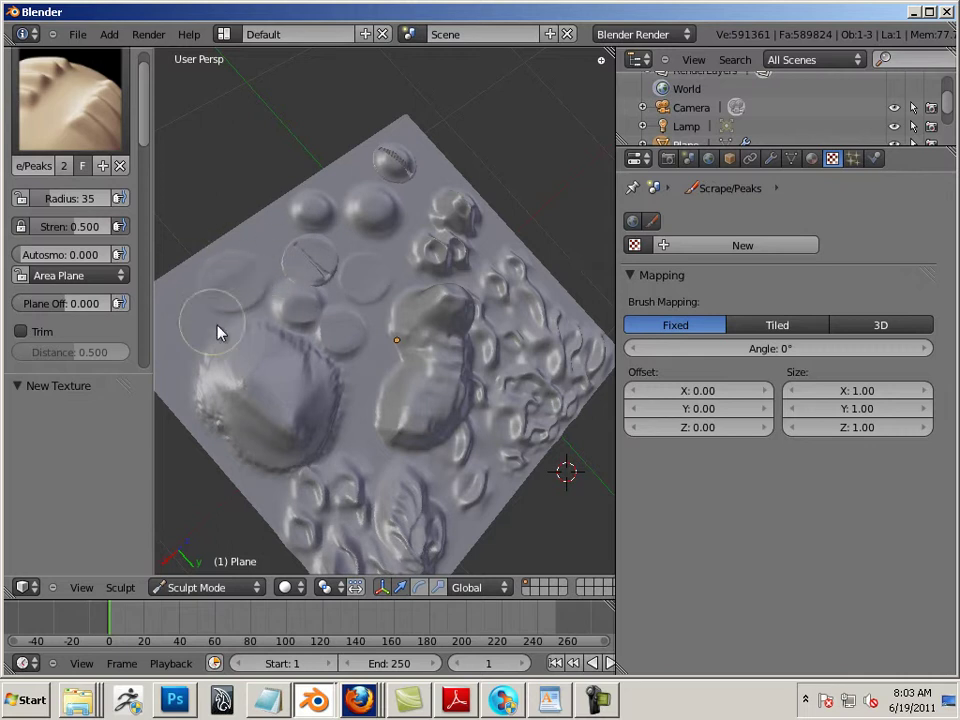
# Scrape down the remaining raised details across the plane and even out the large mound's surface
pyautogui.moveTo(420, 212)
pyautogui.mouseDown()
pyautogui.moveTo(370, 175)
pyautogui.moveTo(416, 145)
pyautogui.moveTo(384, 201)
pyautogui.moveTo(390, 180)
pyautogui.moveTo(423, 203)
pyautogui.moveTo(337, 207)
pyautogui.moveTo(349, 188)
pyautogui.moveTo(298, 238)
pyautogui.moveTo(306, 268)
pyautogui.moveTo(347, 258)
pyautogui.moveTo(362, 266)
pyautogui.moveTo(327, 308)
pyautogui.moveTo(465, 343)
pyautogui.moveTo(422, 356)
pyautogui.moveTo(477, 318)
pyautogui.moveTo(481, 453)
pyautogui.moveTo(502, 457)
pyautogui.moveTo(487, 469)
pyautogui.moveTo(549, 398)
pyautogui.moveTo(524, 417)
pyautogui.moveTo(511, 274)
pyautogui.moveTo(502, 320)
pyautogui.moveTo(470, 333)
pyautogui.moveTo(575, 237)
pyautogui.moveTo(578, 347)
pyautogui.moveTo(557, 523)
pyautogui.mouseUp()
pyautogui.moveTo(557, 523)
pyautogui.mouseDown(button='middle')
pyautogui.moveTo(531, 508)
pyautogui.moveTo(519, 519)
pyautogui.moveTo(316, 496)
pyautogui.mouseUp(button='middle')
pyautogui.moveTo(340, 548)
pyautogui.mouseDown()
pyautogui.moveTo(281, 555)
pyautogui.moveTo(279, 489)
pyautogui.moveTo(215, 410)
pyautogui.moveTo(214, 516)
pyautogui.moveTo(208, 499)
pyautogui.moveTo(299, 521)
pyautogui.moveTo(310, 495)
pyautogui.moveTo(240, 549)
pyautogui.moveTo(294, 439)
pyautogui.moveTo(363, 376)
pyautogui.moveTo(353, 337)
pyautogui.moveTo(427, 259)
pyautogui.moveTo(415, 262)
pyautogui.moveTo(459, 229)
pyautogui.moveTo(441, 259)
pyautogui.moveTo(454, 255)
pyautogui.moveTo(550, 178)
pyautogui.mouseUp()
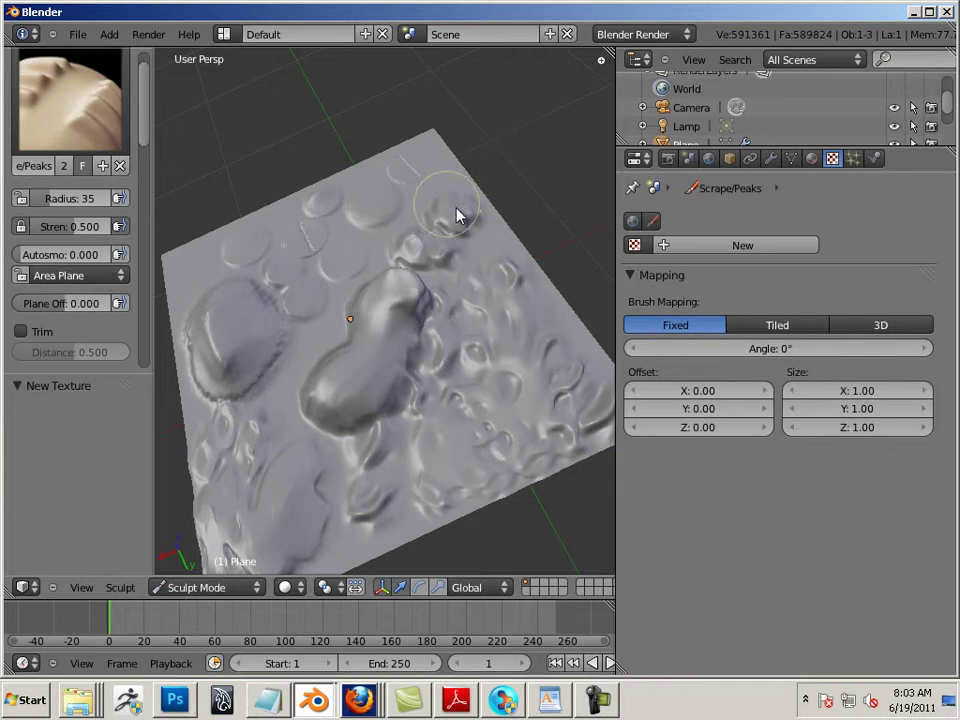
pyautogui.moveTo(516, 182)
pyautogui.mouseDown(button='middle')
pyautogui.moveTo(525, 213)
pyautogui.moveTo(388, 347)
pyautogui.mouseUp(button='middle')
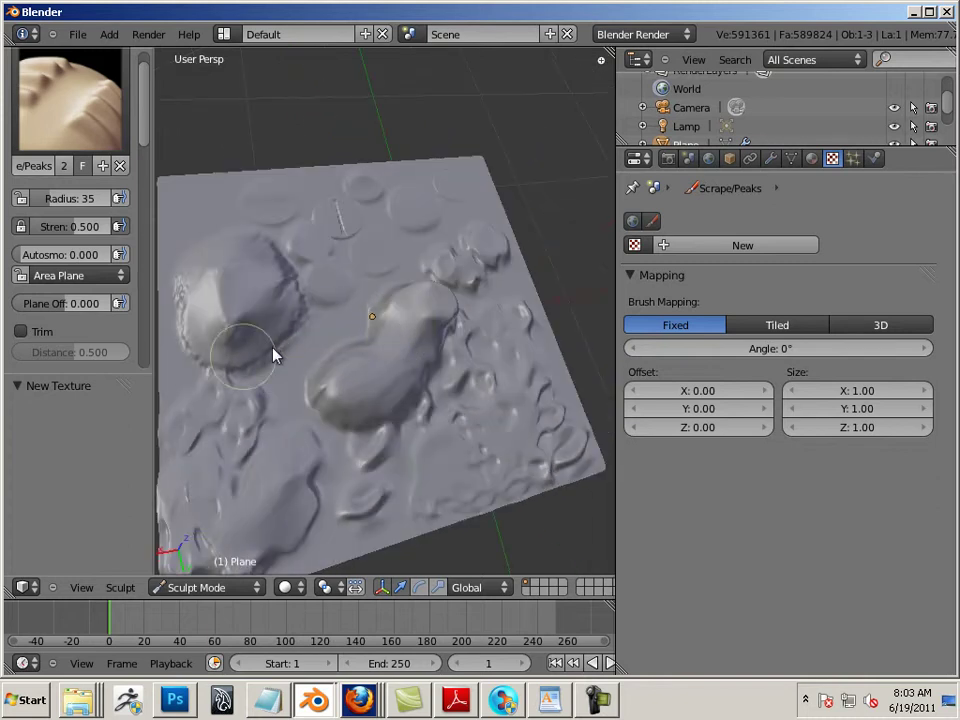
pyautogui.moveTo(212, 333)
pyautogui.mouseDown()
pyautogui.moveTo(208, 284)
pyautogui.moveTo(211, 267)
pyautogui.moveTo(197, 294)
pyautogui.moveTo(235, 257)
pyautogui.moveTo(211, 298)
pyautogui.moveTo(279, 295)
pyautogui.moveTo(305, 336)
pyautogui.moveTo(267, 379)
pyautogui.moveTo(286, 323)
pyautogui.moveTo(303, 363)
pyautogui.moveTo(190, 333)
pyautogui.moveTo(296, 349)
pyautogui.mouseUp()
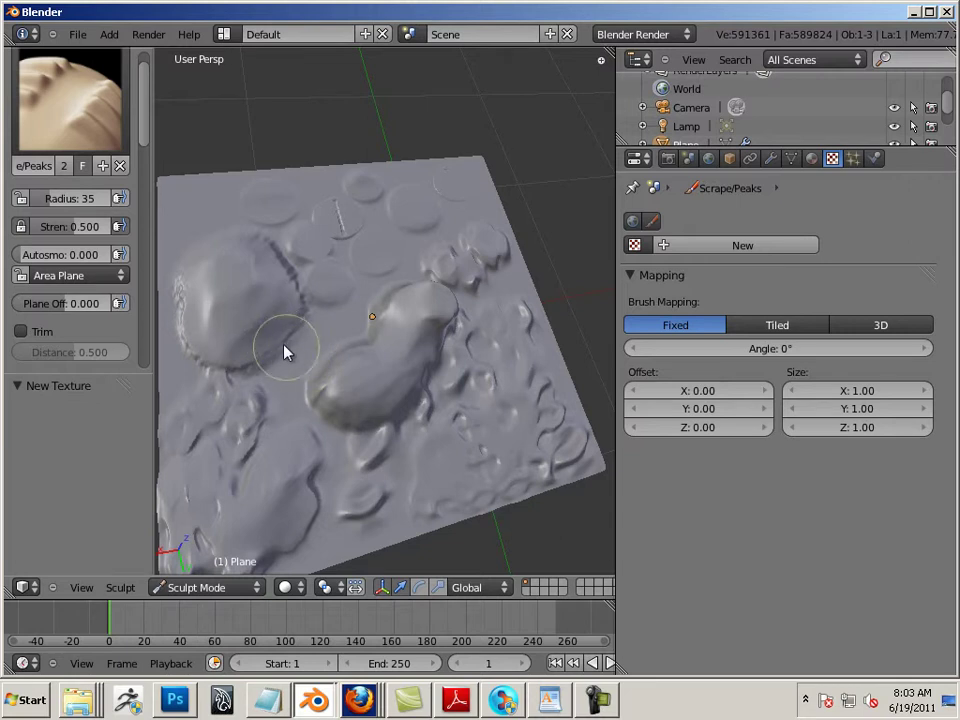
# Increase the Smooth brush's strength, return to the Draw brush, and smooth the large mound's rough edges
pyautogui.click(70, 100)
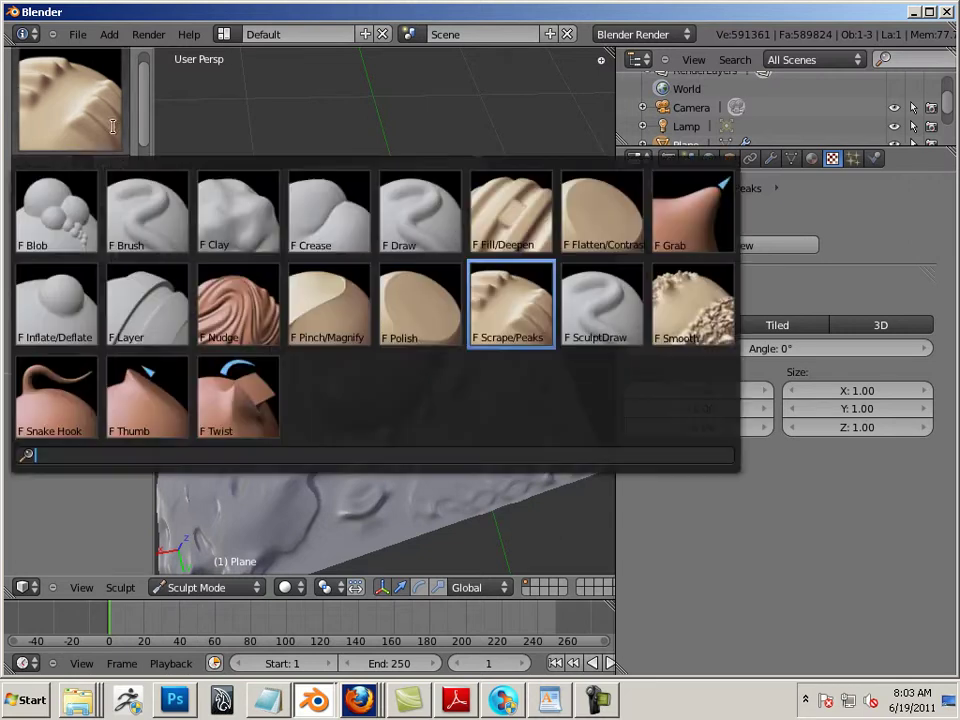
pyautogui.click(389, 222)
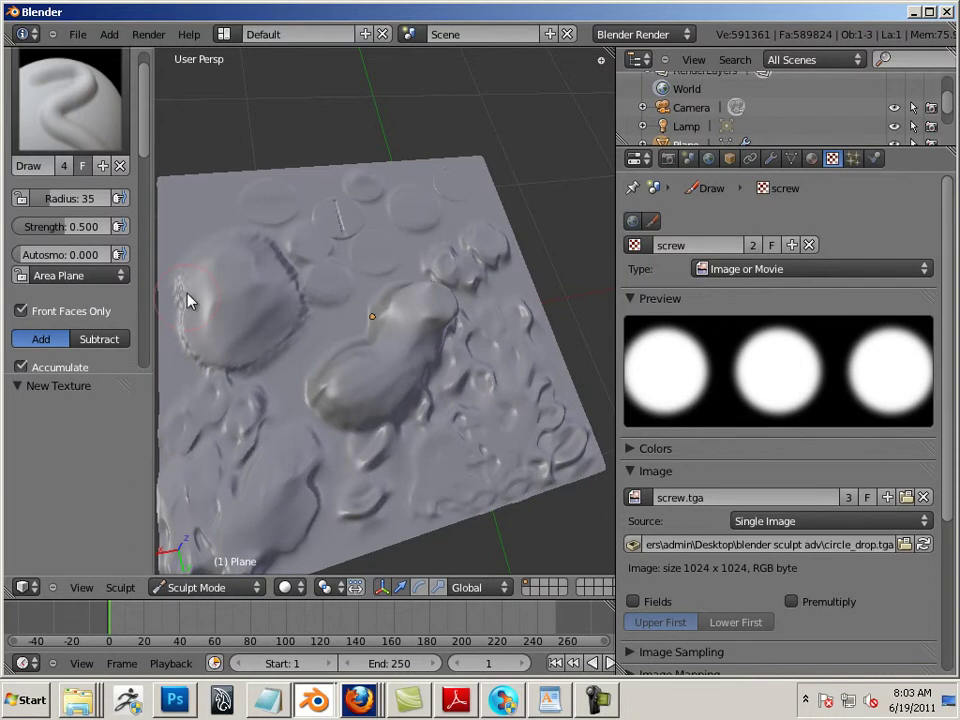
pyautogui.click(70, 100)
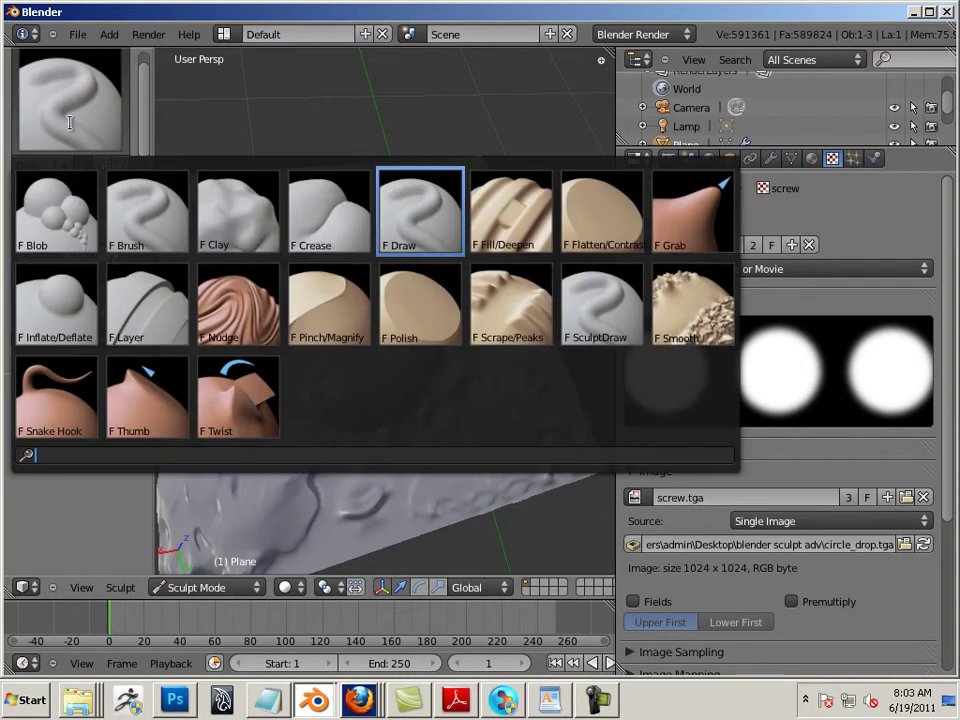
pyautogui.click(695, 316)
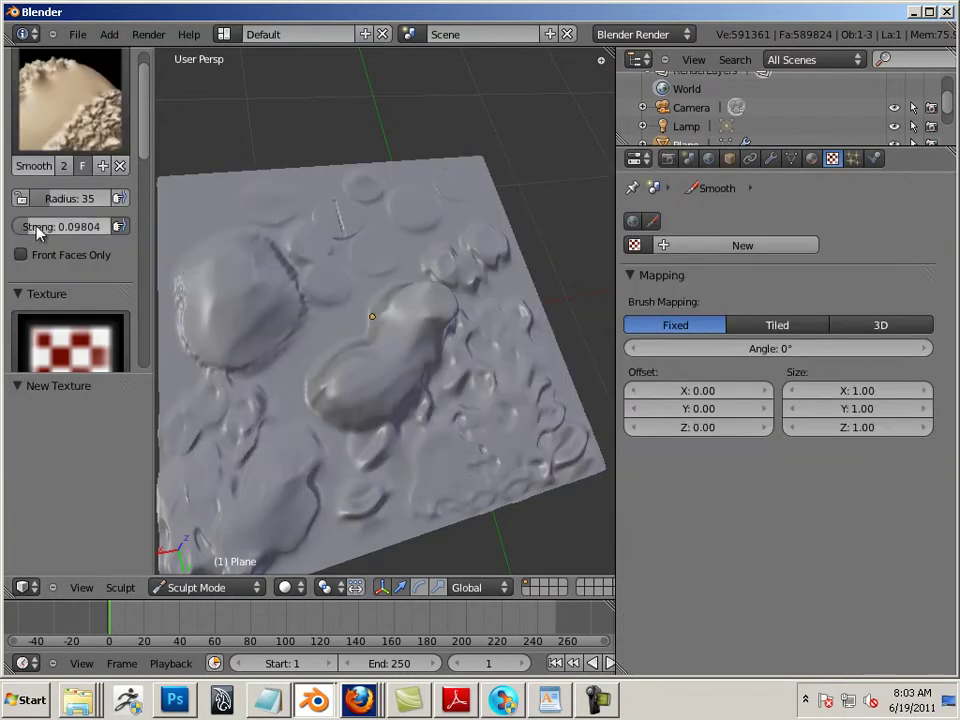
pyautogui.moveTo(36, 229); pyautogui.dragTo(68, 234)
pyautogui.click(63, 100)
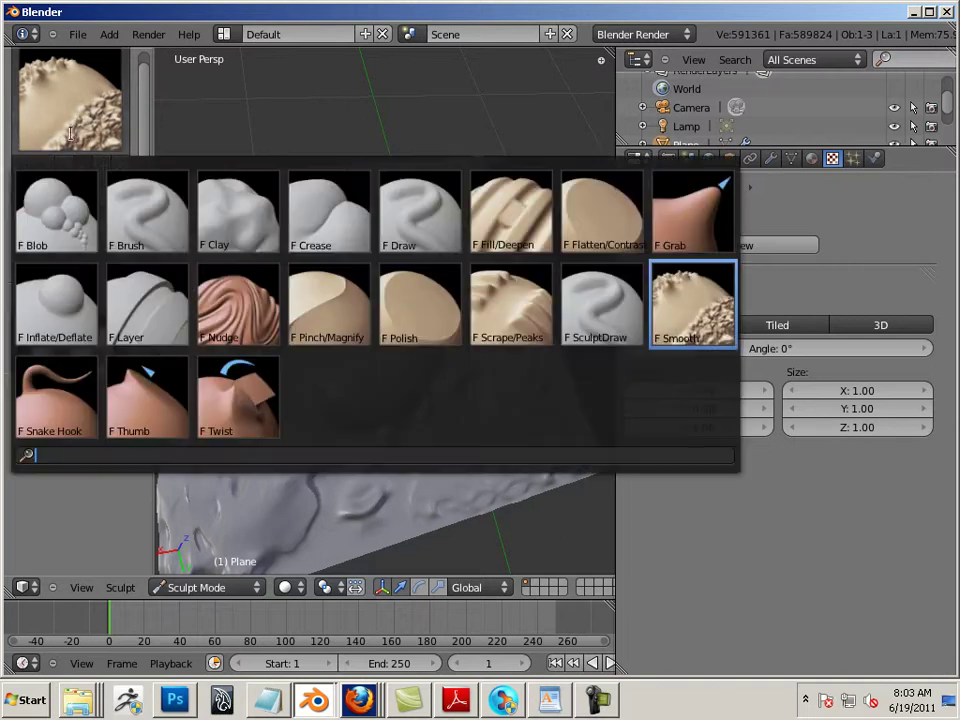
pyautogui.click(415, 226)
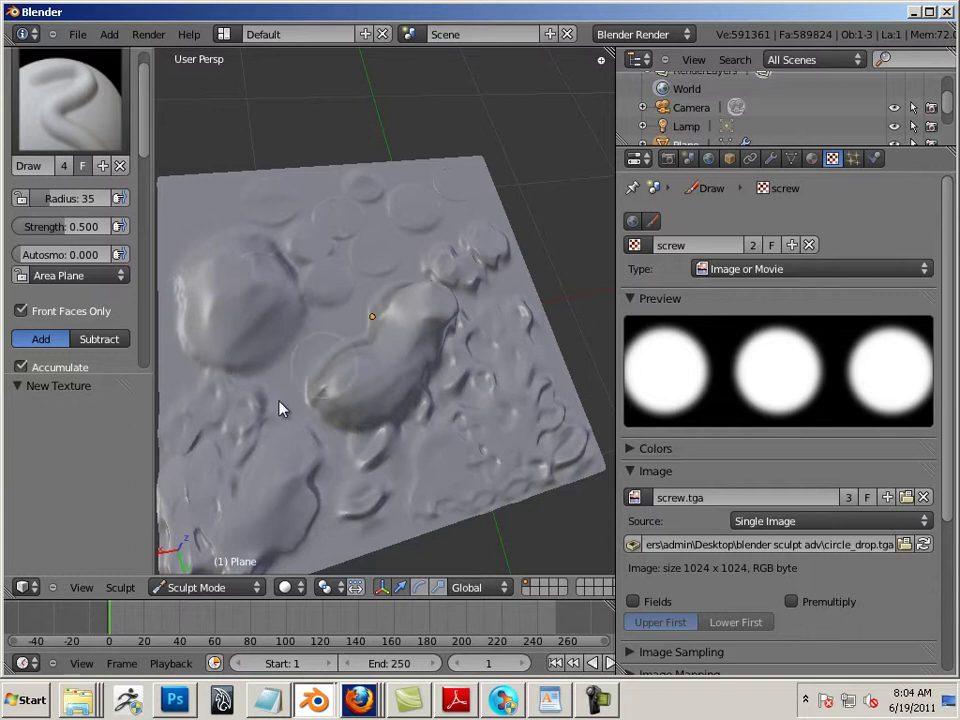
# Keep the Draw brush active and set its strength to 0.765
pyautogui.click(55, 100)
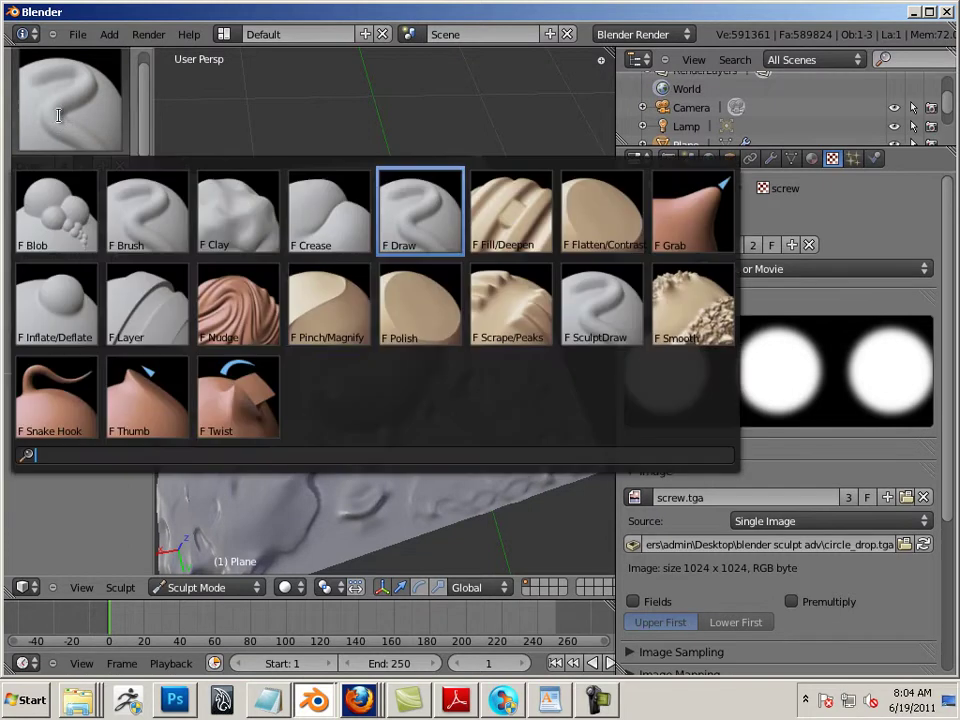
pyautogui.click(420, 210)
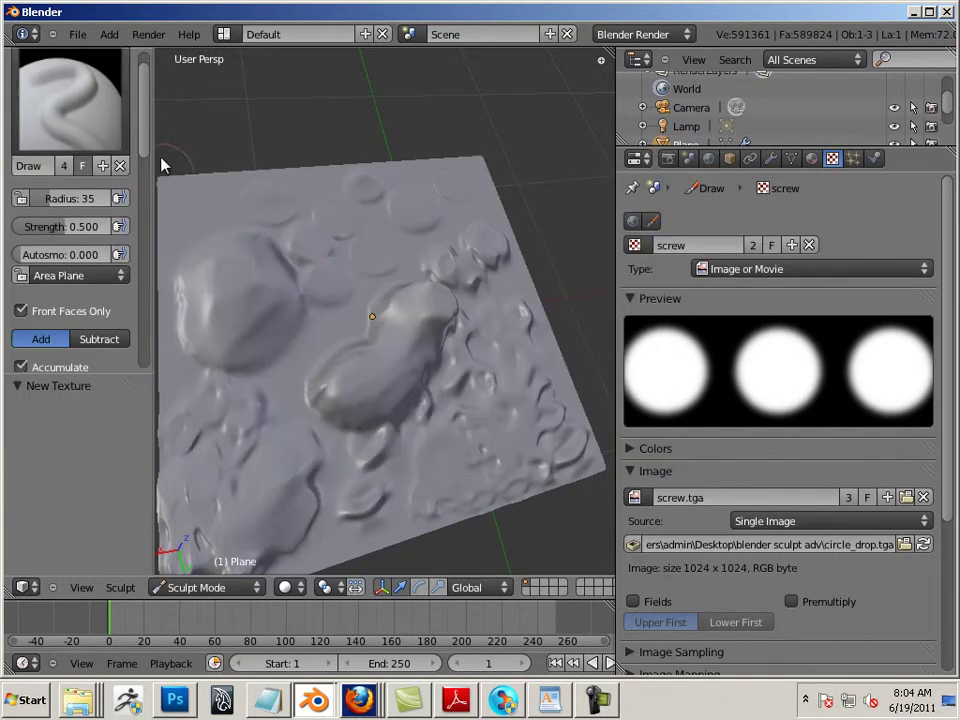
pyautogui.moveTo(148, 126); pyautogui.dragTo(146, 218)
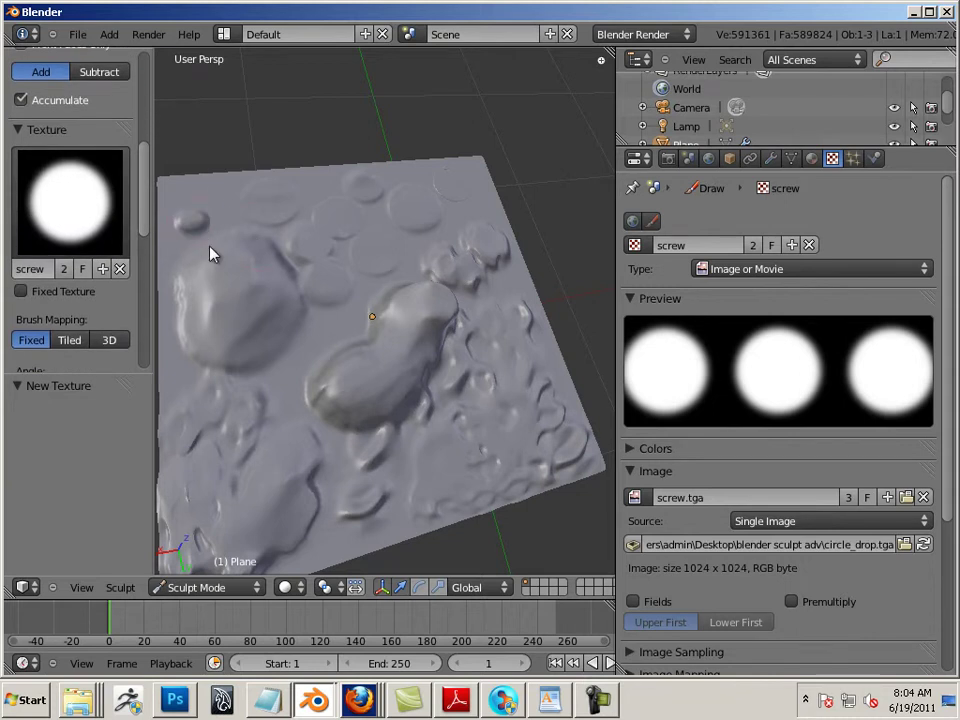
pyautogui.scroll(6, 141, 191)
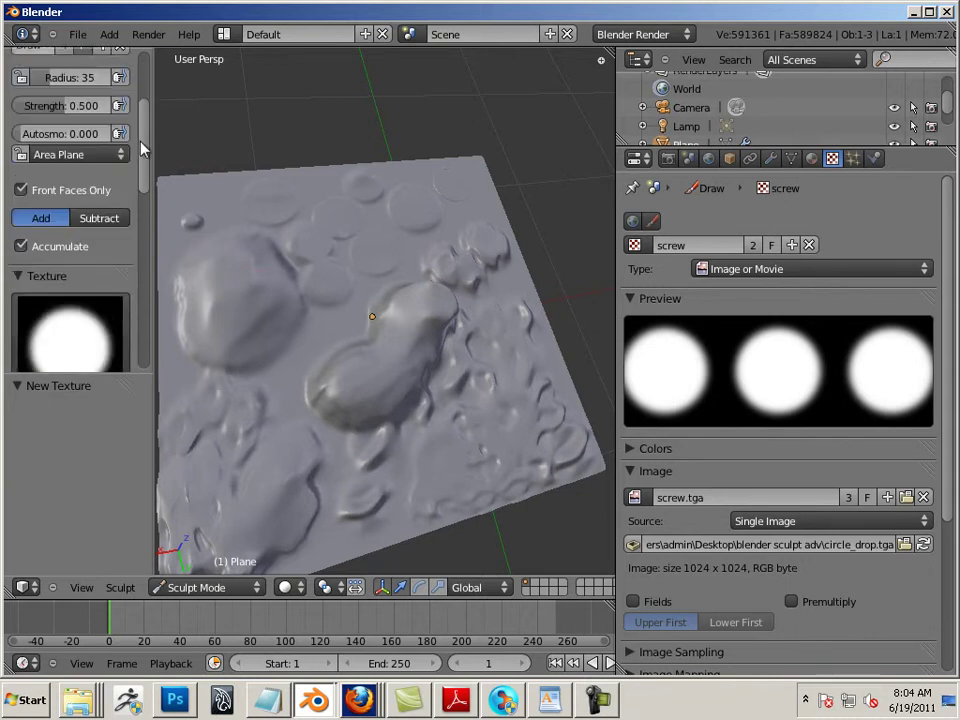
pyautogui.moveTo(55, 198); pyautogui.dragTo(100, 192)
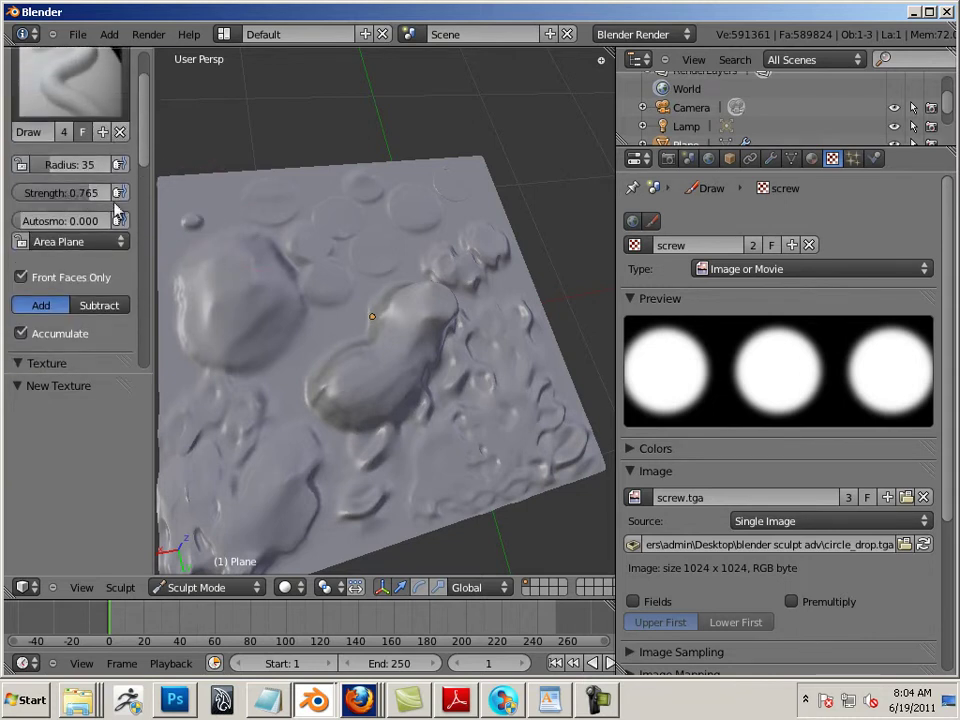
# Build up the large mound and a second mass near the far corner with Draw strokes, adding a small knob to the second
pyautogui.moveTo(270, 336)
pyautogui.mouseDown()
pyautogui.moveTo(283, 397)
pyautogui.moveTo(350, 358)
pyautogui.moveTo(357, 395)
pyautogui.mouseUp()
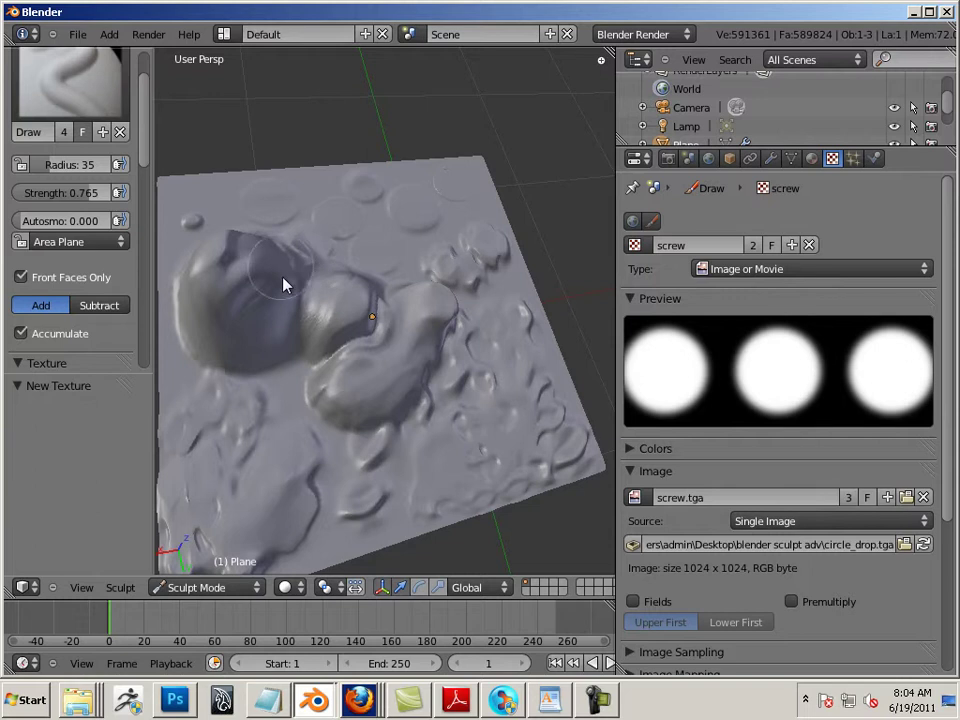
pyautogui.moveTo(447, 259)
pyautogui.mouseDown()
pyautogui.moveTo(469, 326)
pyautogui.moveTo(480, 221)
pyautogui.moveTo(457, 248)
pyautogui.moveTo(480, 225)
pyautogui.moveTo(480, 246)
pyautogui.mouseUp()
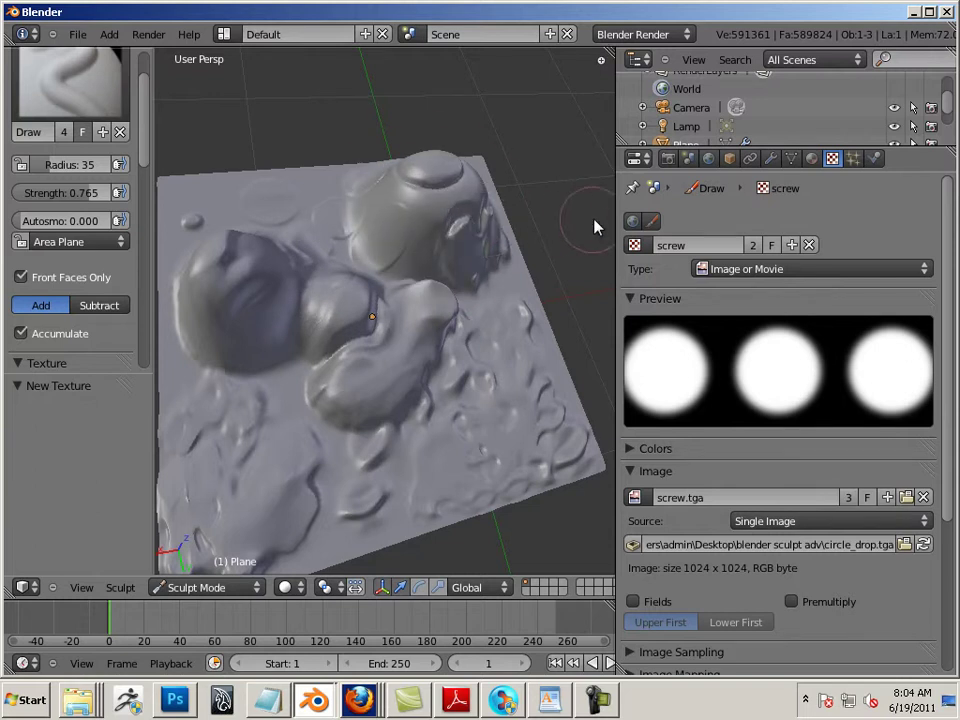
pyautogui.moveTo(596, 223)
pyautogui.mouseDown(button='middle')
pyautogui.moveTo(521, 252)
pyautogui.moveTo(531, 261)
pyautogui.moveTo(454, 231)
pyautogui.mouseUp(button='middle')
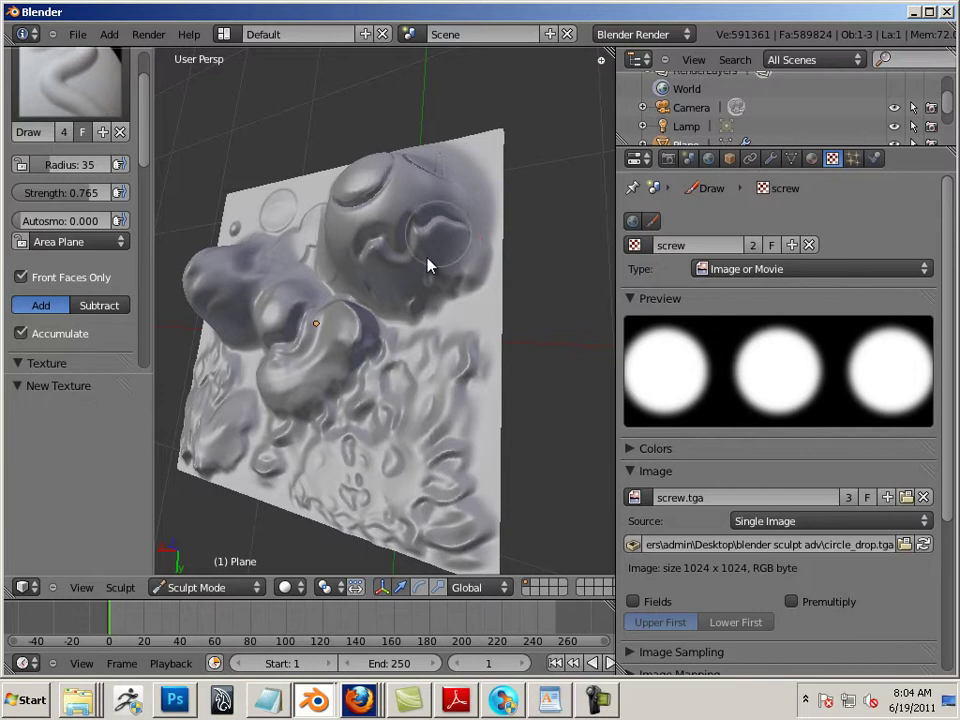
pyautogui.moveTo(417, 311)
pyautogui.mouseDown()
pyautogui.moveTo(457, 232)
pyautogui.moveTo(431, 207)
pyautogui.moveTo(361, 218)
pyautogui.mouseUp()
pyautogui.moveTo(432, 187)
pyautogui.mouseDown(button='middle')
pyautogui.moveTo(559, 208)
pyautogui.moveTo(456, 221)
pyautogui.mouseUp(button='middle')
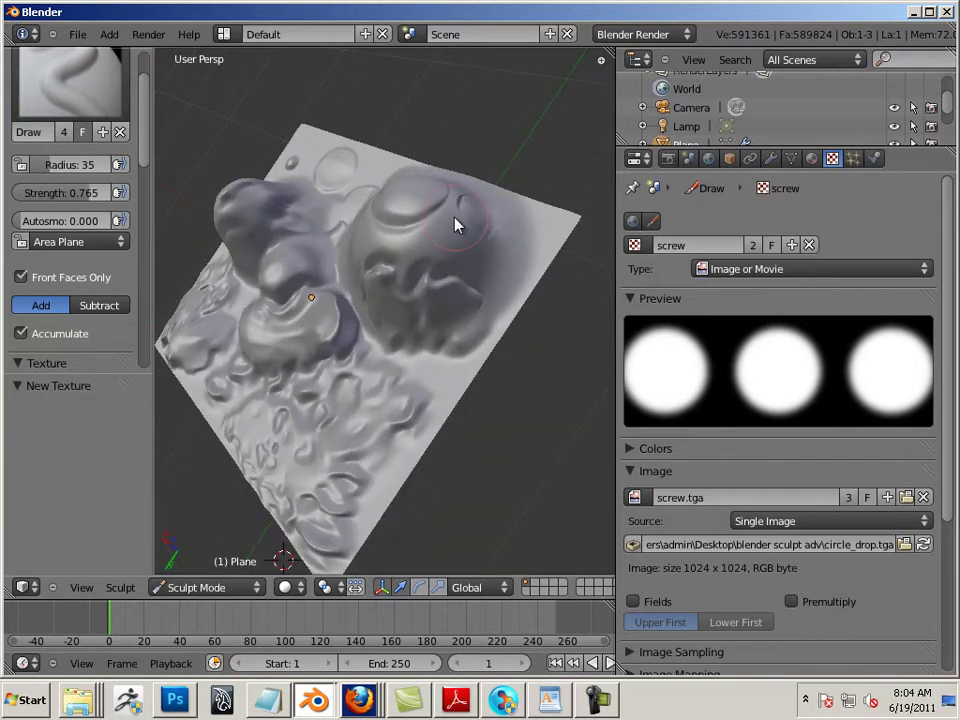
pyautogui.moveTo(478, 231)
pyautogui.mouseDown()
pyautogui.moveTo(491, 259)
pyautogui.moveTo(482, 261)
pyautogui.moveTo(495, 270)
pyautogui.moveTo(485, 270)
pyautogui.mouseUp()
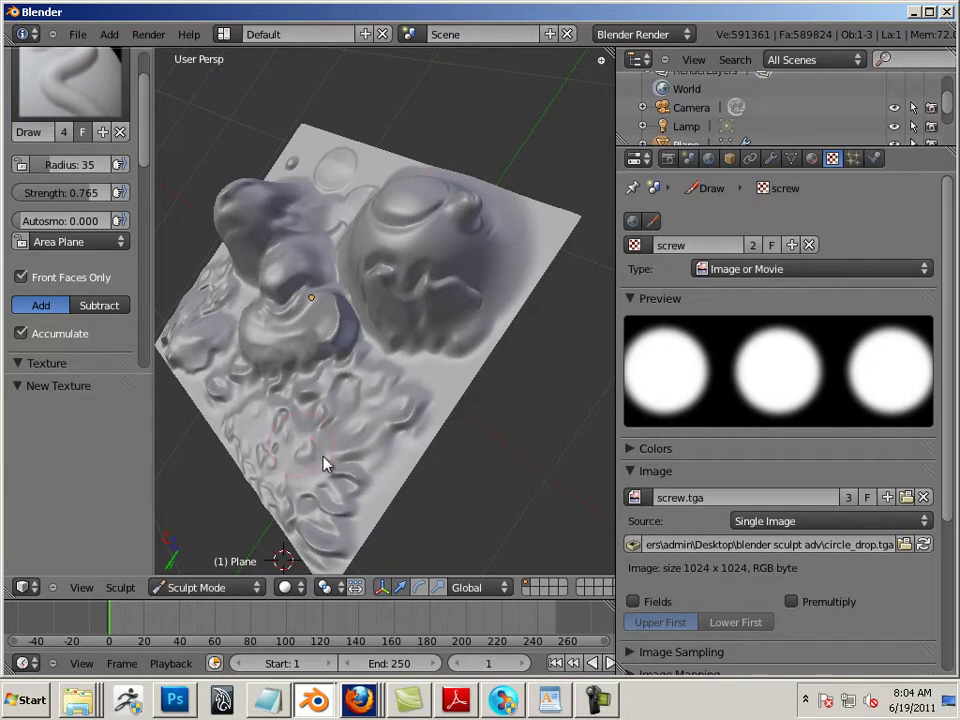
# Raise a large rounded mound over the area of small bumps and examine the relief from several sides
pyautogui.moveTo(325, 463)
pyautogui.mouseDown()
pyautogui.moveTo(364, 519)
pyautogui.moveTo(467, 519)
pyautogui.mouseUp()
pyautogui.moveTo(467, 519)
pyautogui.mouseDown(button='middle')
pyautogui.moveTo(530, 484)
pyautogui.moveTo(502, 462)
pyautogui.mouseUp(button='middle')
pyautogui.moveTo(584, 388)
pyautogui.mouseDown(button='middle')
pyautogui.moveTo(553, 360)
pyautogui.moveTo(495, 435)
pyautogui.mouseUp(button='middle')
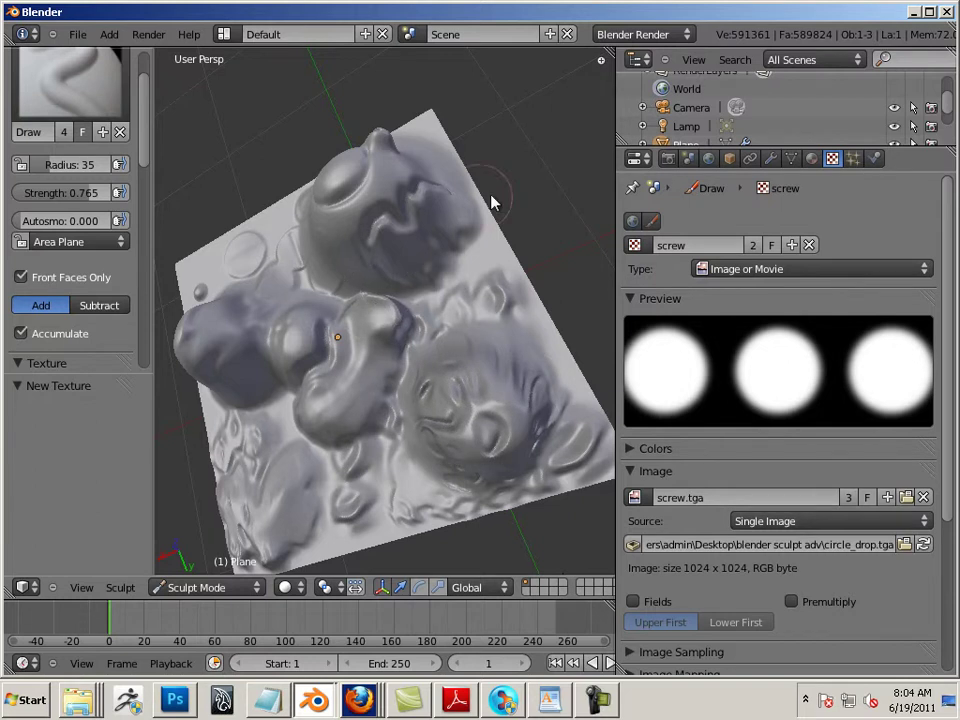
pyautogui.moveTo(493, 204)
pyautogui.mouseDown(button='middle')
pyautogui.moveTo(521, 283)
pyautogui.moveTo(492, 283)
pyautogui.moveTo(551, 253)
pyautogui.moveTo(362, 346)
pyautogui.mouseUp(button='middle')
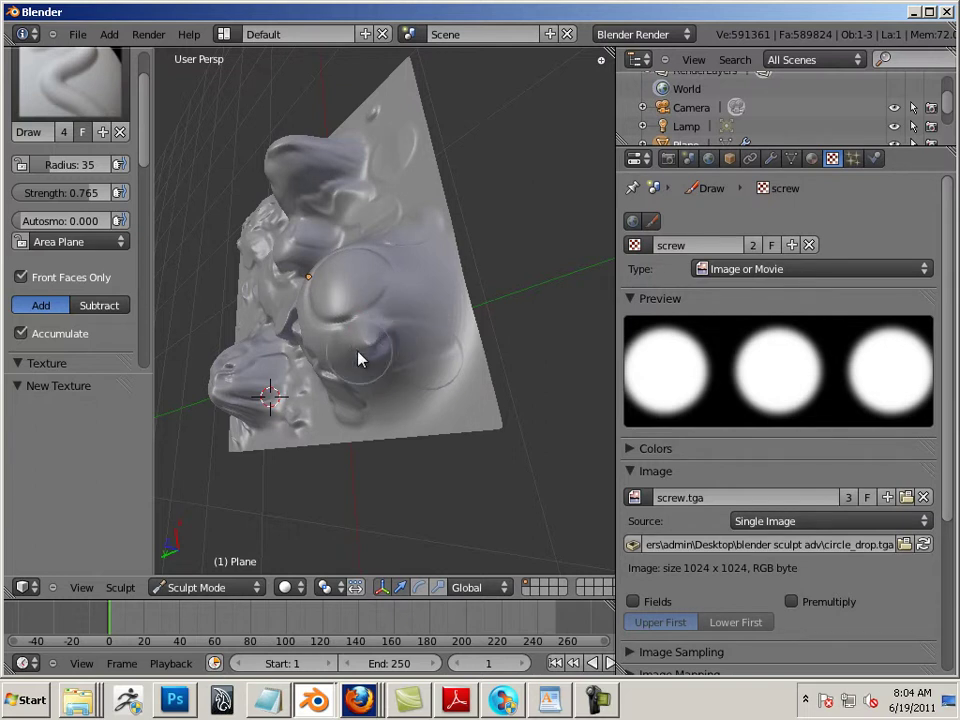
pyautogui.moveTo(336, 501)
pyautogui.mouseDown(button='middle')
pyautogui.moveTo(424, 435)
pyautogui.moveTo(487, 258)
pyautogui.mouseUp(button='middle')
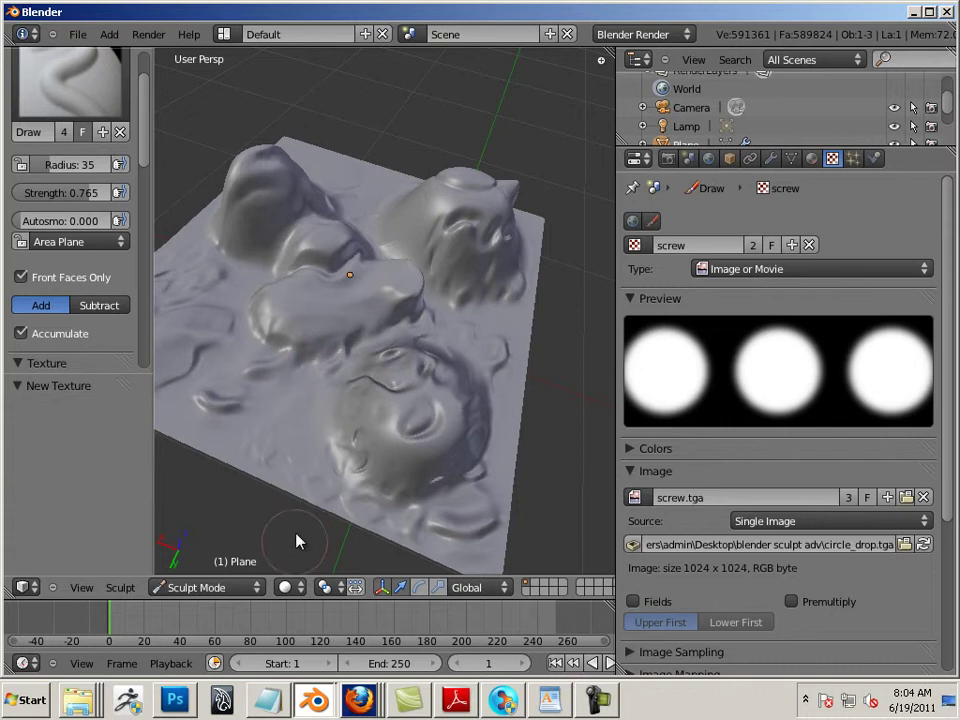
# Raise another mound at the untouched near corner of the plane and sculpt creased details on it
pyautogui.moveTo(298, 538)
pyautogui.mouseDown(button='middle')
pyautogui.moveTo(375, 555)
pyautogui.moveTo(400, 455)
pyautogui.mouseUp(button='middle')
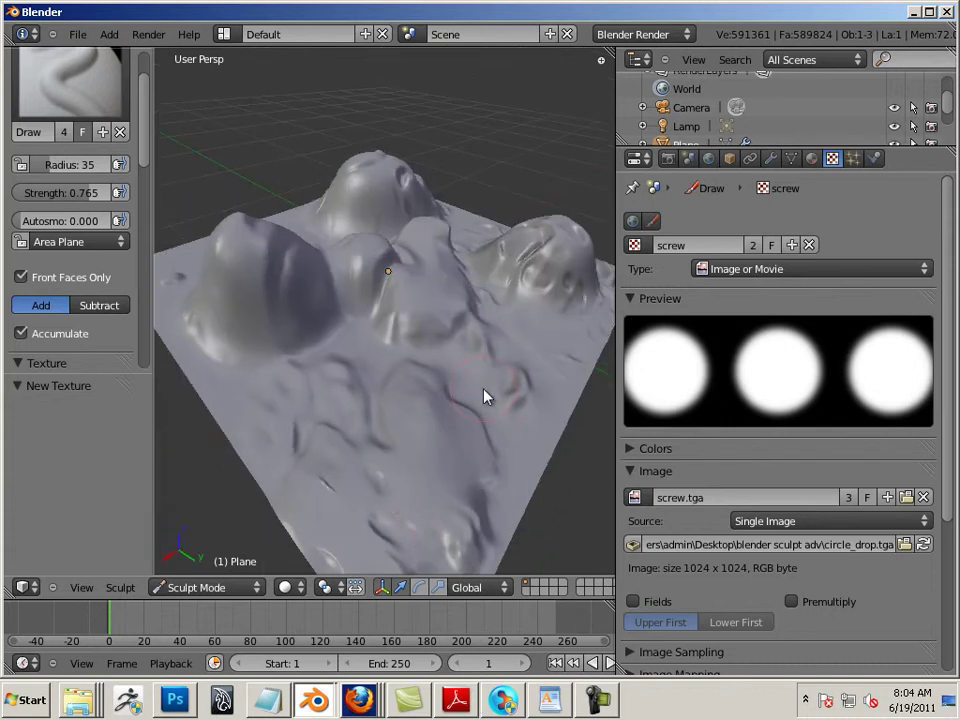
pyautogui.moveTo(484, 397); pyautogui.dragTo(579, 489)
pyautogui.moveTo(579, 489)
pyautogui.mouseDown(button='middle')
pyautogui.moveTo(527, 535)
pyautogui.moveTo(364, 434)
pyautogui.mouseUp(button='middle')
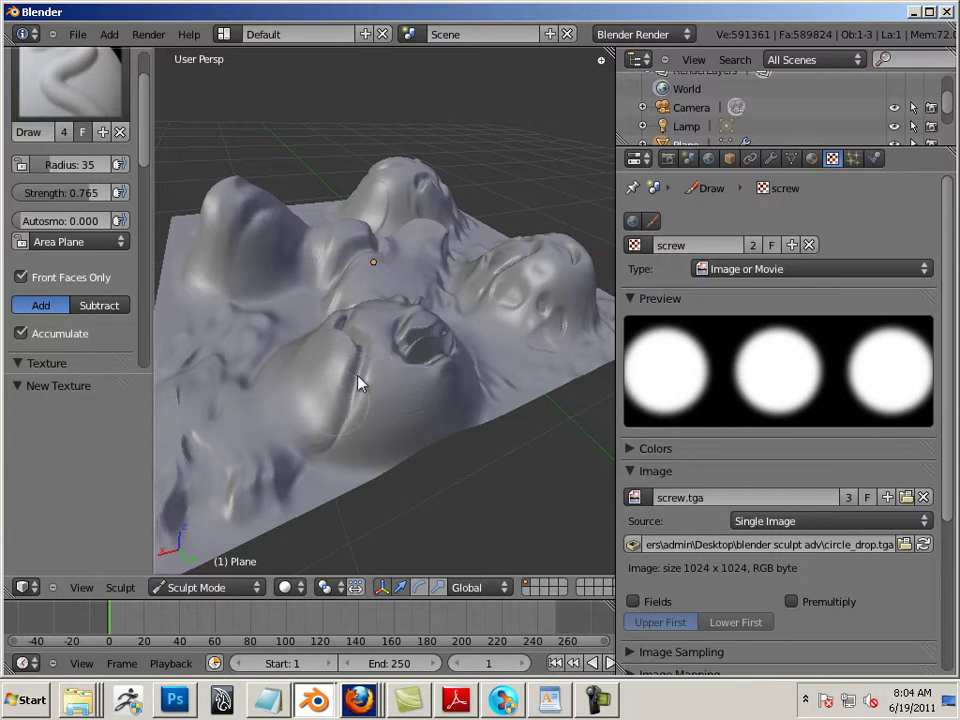
pyautogui.moveTo(433, 353); pyautogui.dragTo(376, 344)
pyautogui.moveTo(388, 346)
pyautogui.mouseDown(button='middle')
pyautogui.moveTo(420, 514)
pyautogui.moveTo(310, 453)
pyautogui.mouseUp(button='middle')
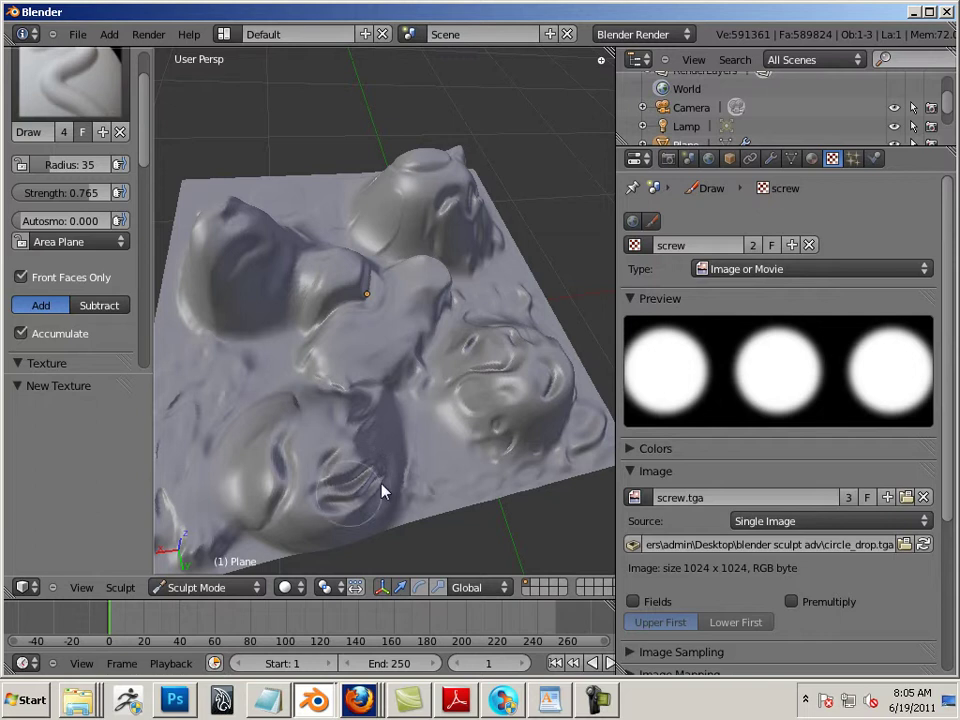
# Sculpt a folded mound beside the large mound, undoing the first oversized attempt and redrawing it
pyautogui.moveTo(328, 454)
pyautogui.mouseDown(button='middle')
pyautogui.moveTo(490, 541)
pyautogui.moveTo(557, 489)
pyautogui.moveTo(456, 452)
pyautogui.mouseUp(button='middle')
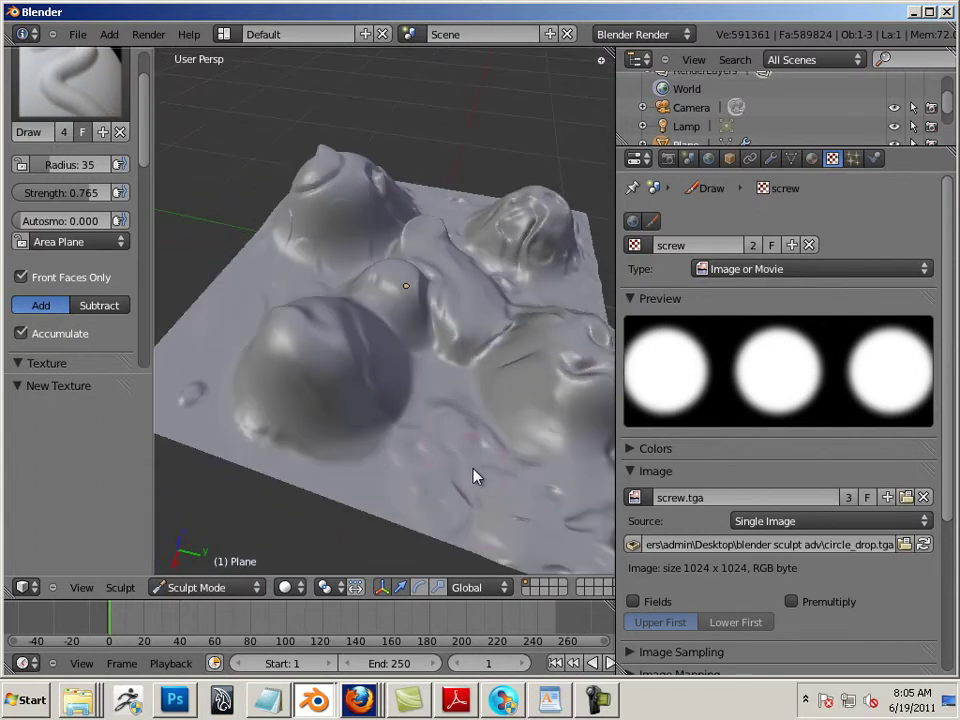
pyautogui.moveTo(475, 477)
pyautogui.mouseDown()
pyautogui.moveTo(570, 568)
pyautogui.moveTo(530, 502)
pyautogui.mouseUp()
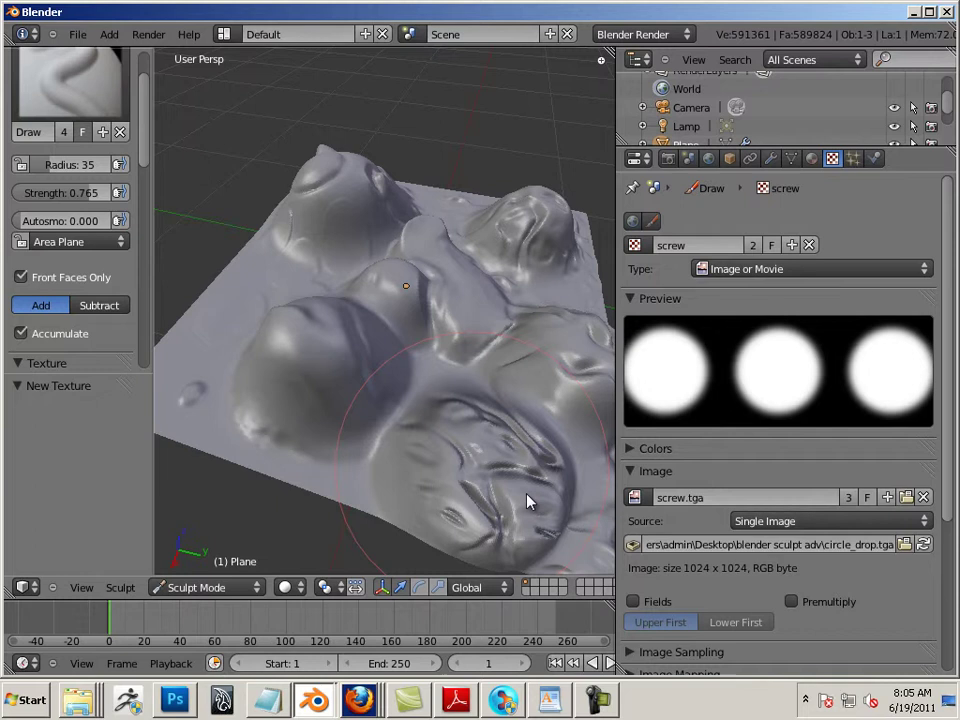
pyautogui.hotkey('ctrl', 'z')
pyautogui.moveTo(424, 430)
pyautogui.mouseDown()
pyautogui.moveTo(448, 505)
pyautogui.moveTo(471, 539)
pyautogui.moveTo(477, 477)
pyautogui.mouseUp()
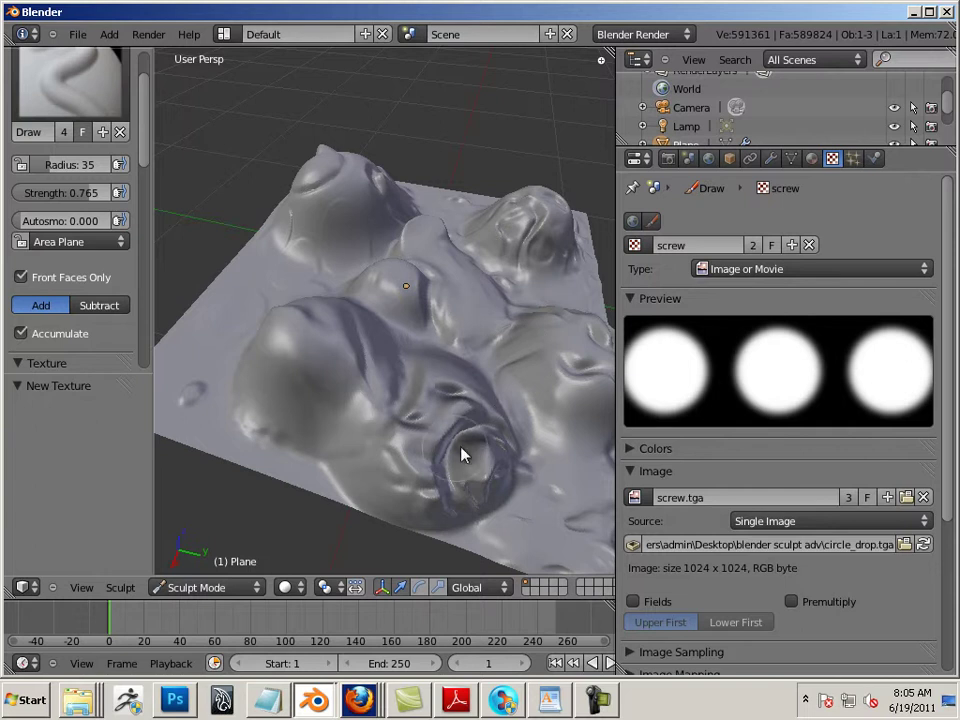
pyautogui.moveTo(480, 503)
pyautogui.mouseDown(button='middle')
pyautogui.moveTo(291, 508)
pyautogui.moveTo(349, 480)
pyautogui.moveTo(416, 349)
pyautogui.mouseUp(button='middle')
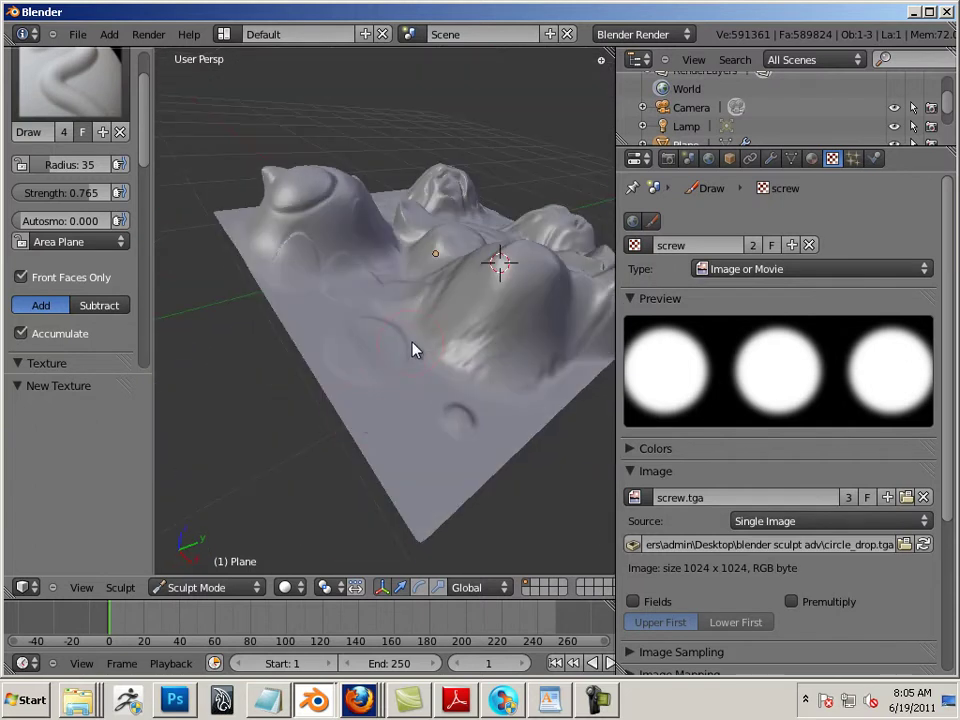
# Build up a large rounded mound with Draw strokes on the remaining flat corner and along its inner side
pyautogui.moveTo(455, 425)
pyautogui.mouseDown()
pyautogui.moveTo(485, 475)
pyautogui.moveTo(545, 497)
pyautogui.mouseUp()
pyautogui.moveTo(543, 497); pyautogui.dragTo(504, 542, button='middle')
pyautogui.moveTo(429, 354); pyautogui.dragTo(378, 318)
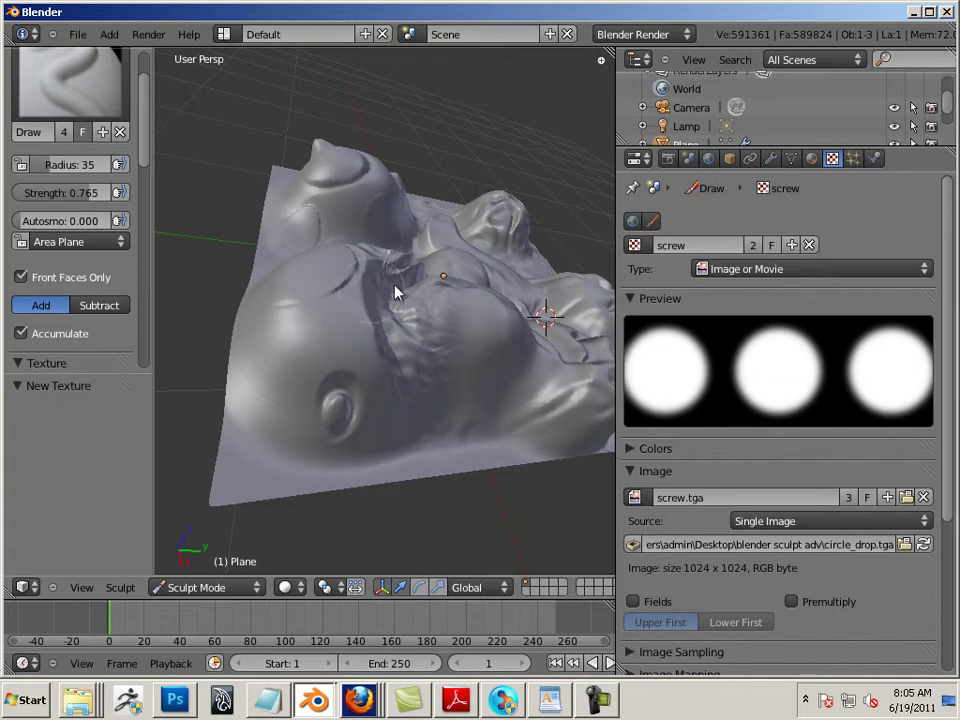
pyautogui.moveTo(403, 272)
pyautogui.mouseDown(button='middle')
pyautogui.moveTo(439, 364)
pyautogui.moveTo(329, 393)
pyautogui.mouseUp(button='middle')
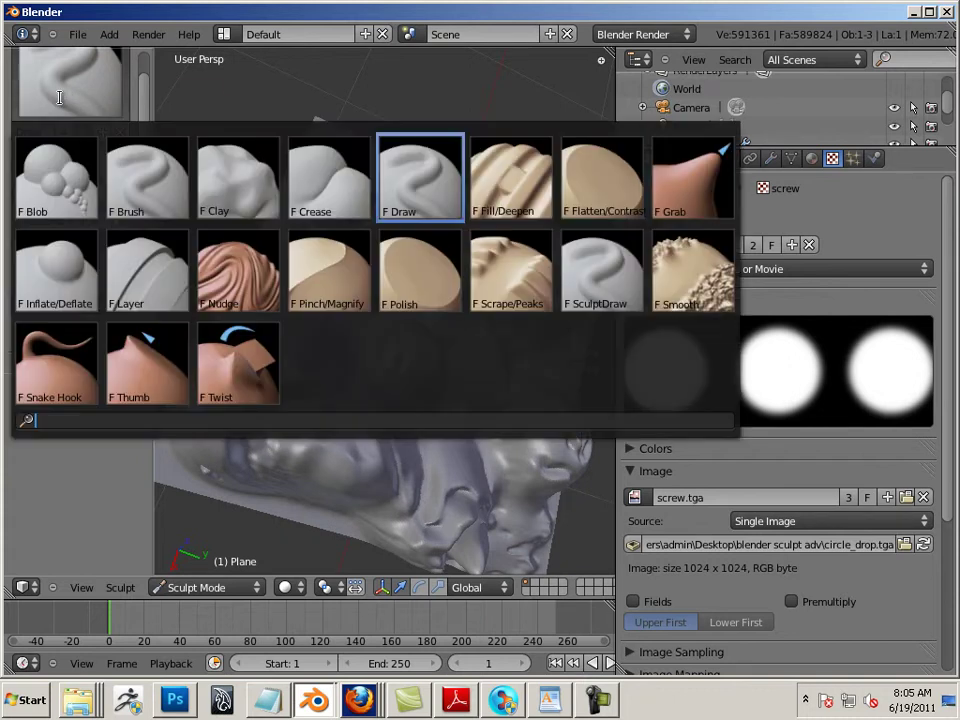
# Switch to the Scrape/Peaks brush and scrape down the large mounds and the creased details on the opposite side
pyautogui.click(70, 82)
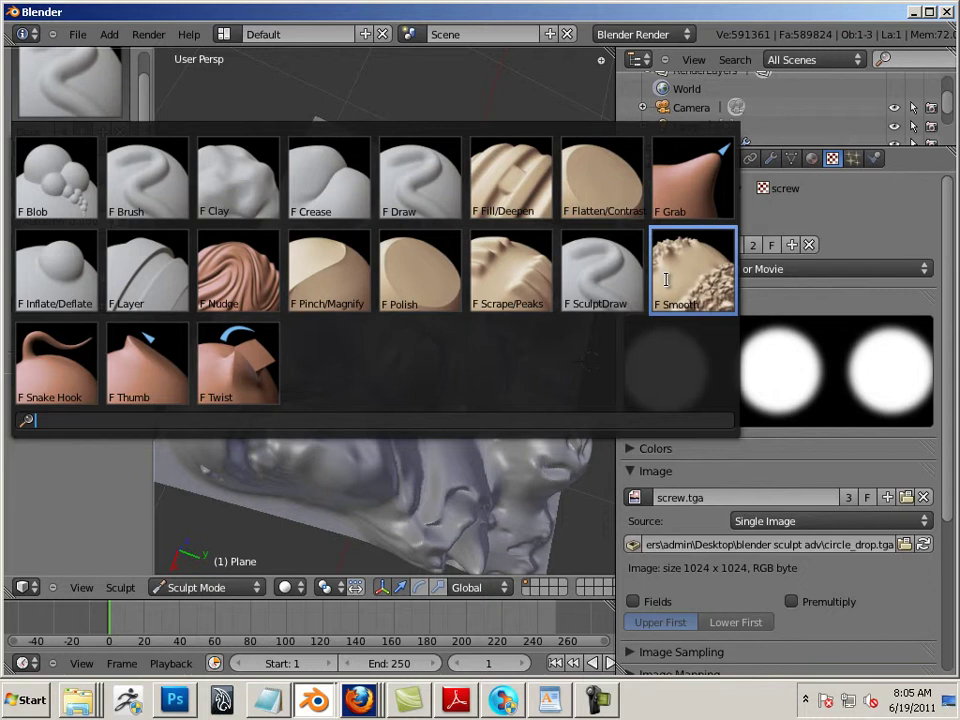
pyautogui.click(510, 268)
pyautogui.moveTo(257, 415)
pyautogui.mouseDown()
pyautogui.moveTo(224, 424)
pyautogui.moveTo(281, 420)
pyautogui.moveTo(291, 432)
pyautogui.moveTo(263, 423)
pyautogui.moveTo(364, 458)
pyautogui.moveTo(296, 429)
pyautogui.moveTo(344, 457)
pyautogui.moveTo(333, 432)
pyautogui.moveTo(274, 400)
pyautogui.moveTo(298, 357)
pyautogui.moveTo(256, 385)
pyautogui.moveTo(248, 379)
pyautogui.moveTo(255, 345)
pyautogui.moveTo(266, 362)
pyautogui.moveTo(261, 382)
pyautogui.moveTo(328, 351)
pyautogui.moveTo(418, 365)
pyautogui.mouseUp()
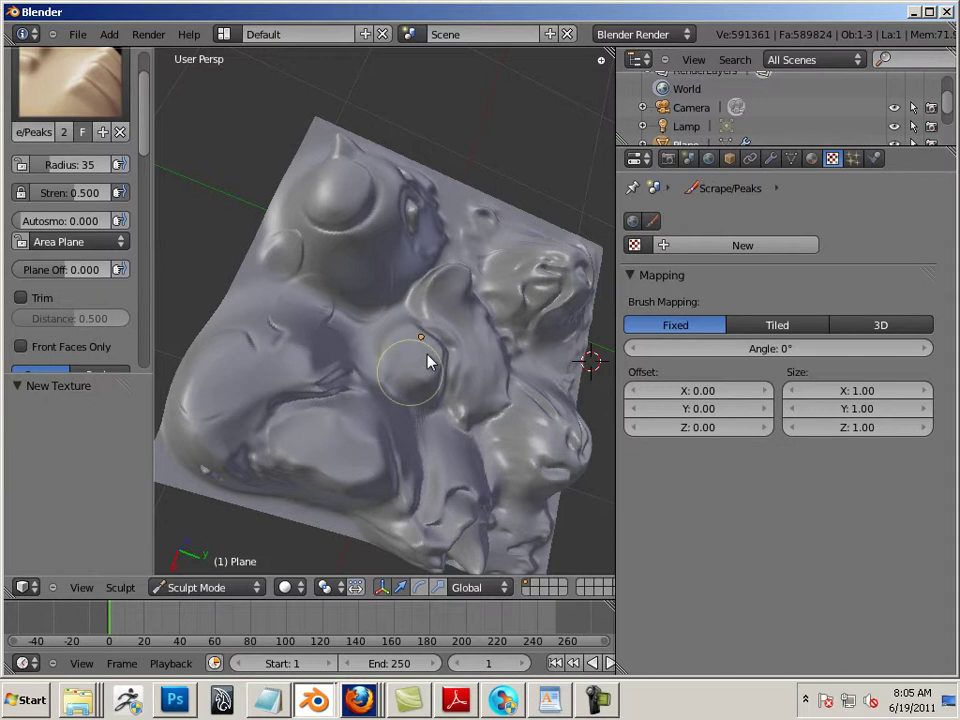
pyautogui.moveTo(343, 227)
pyautogui.mouseDown()
pyautogui.moveTo(376, 199)
pyautogui.moveTo(328, 183)
pyautogui.moveTo(373, 167)
pyautogui.moveTo(387, 224)
pyautogui.moveTo(409, 193)
pyautogui.moveTo(424, 227)
pyautogui.mouseUp()
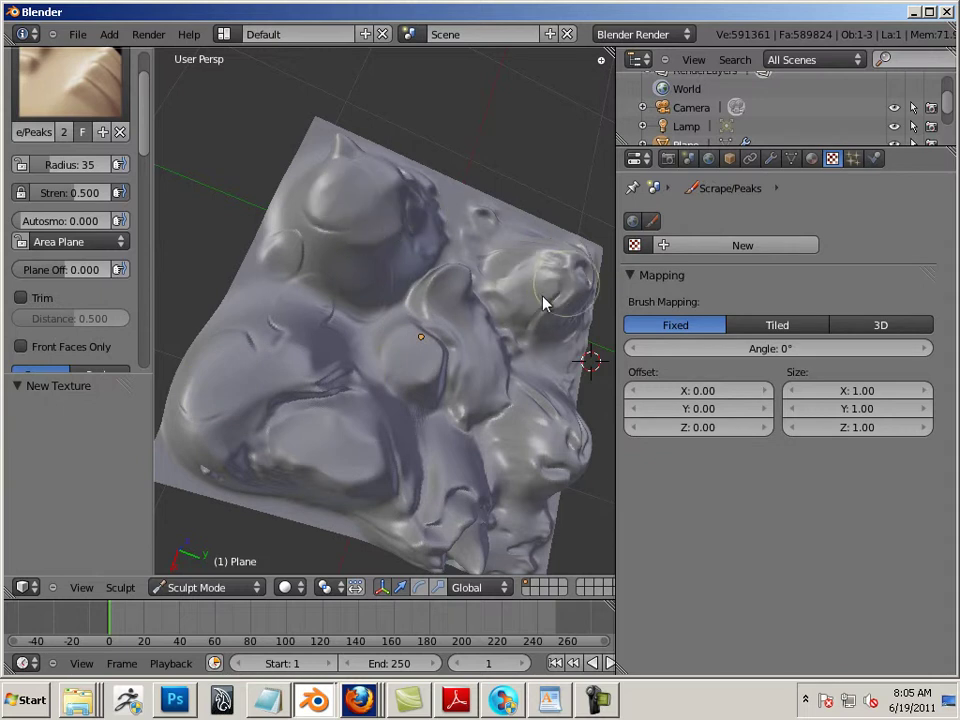
pyautogui.moveTo(545, 304)
pyautogui.mouseDown()
pyautogui.moveTo(518, 347)
pyautogui.moveTo(559, 345)
pyautogui.moveTo(482, 371)
pyautogui.moveTo(511, 403)
pyautogui.moveTo(537, 472)
pyautogui.mouseUp()
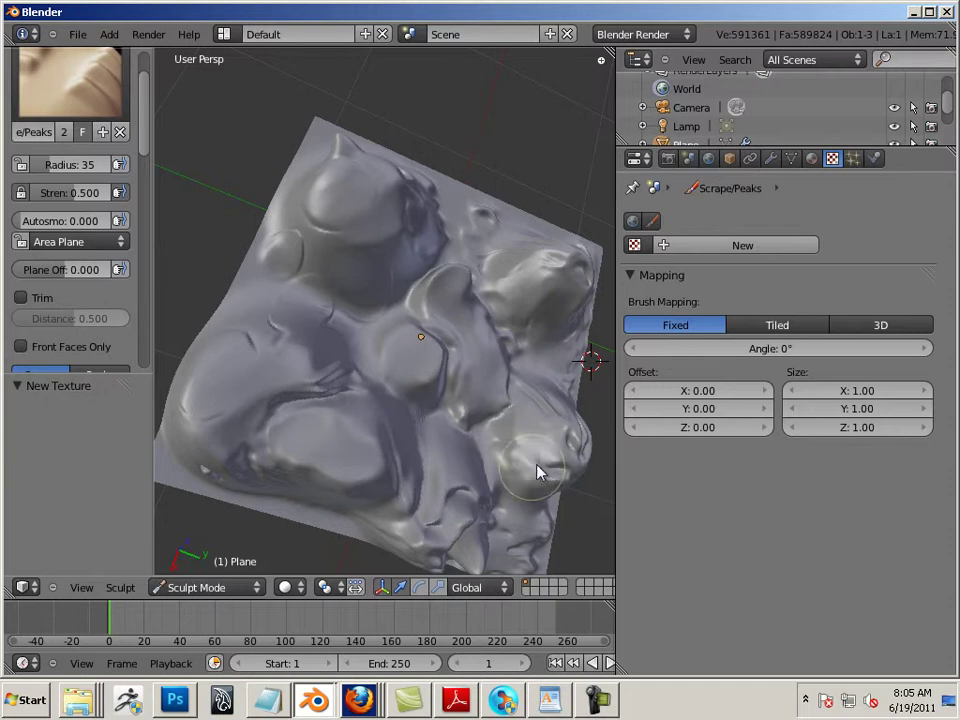
# Scrape the cratered mound near the edge and the creased neighbouring mound, checking the relief from several angles
pyautogui.moveTo(407, 264)
pyautogui.mouseDown(button='middle')
pyautogui.moveTo(504, 111)
pyautogui.moveTo(537, 422)
pyautogui.mouseUp(button='middle')
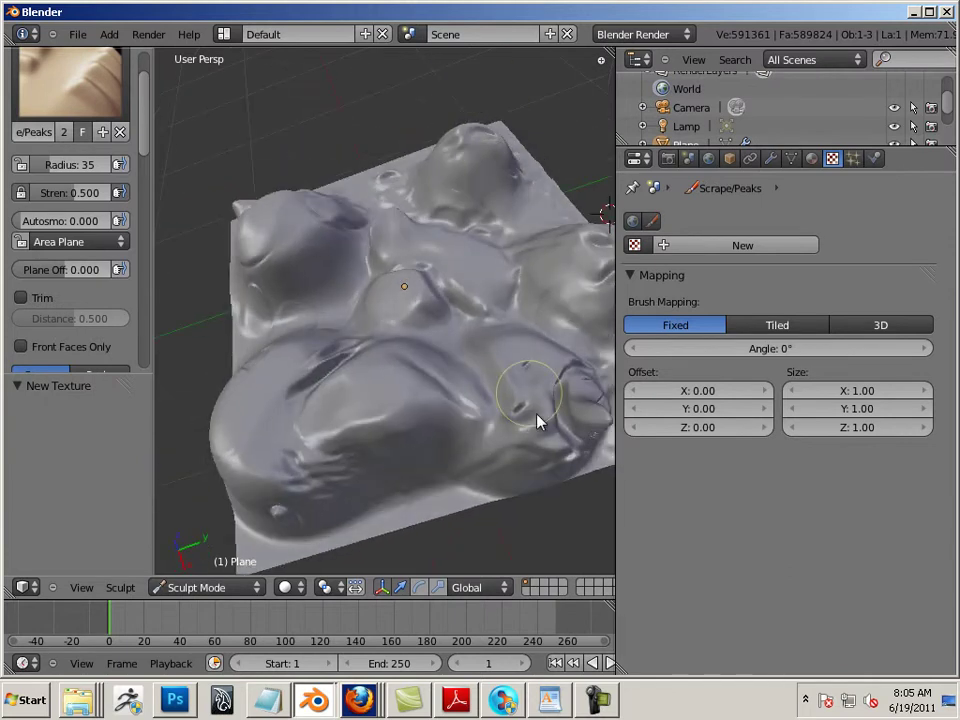
pyautogui.moveTo(600, 392)
pyautogui.mouseDown(button='middle')
pyautogui.moveTo(514, 497)
pyautogui.moveTo(381, 420)
pyautogui.mouseUp(button='middle')
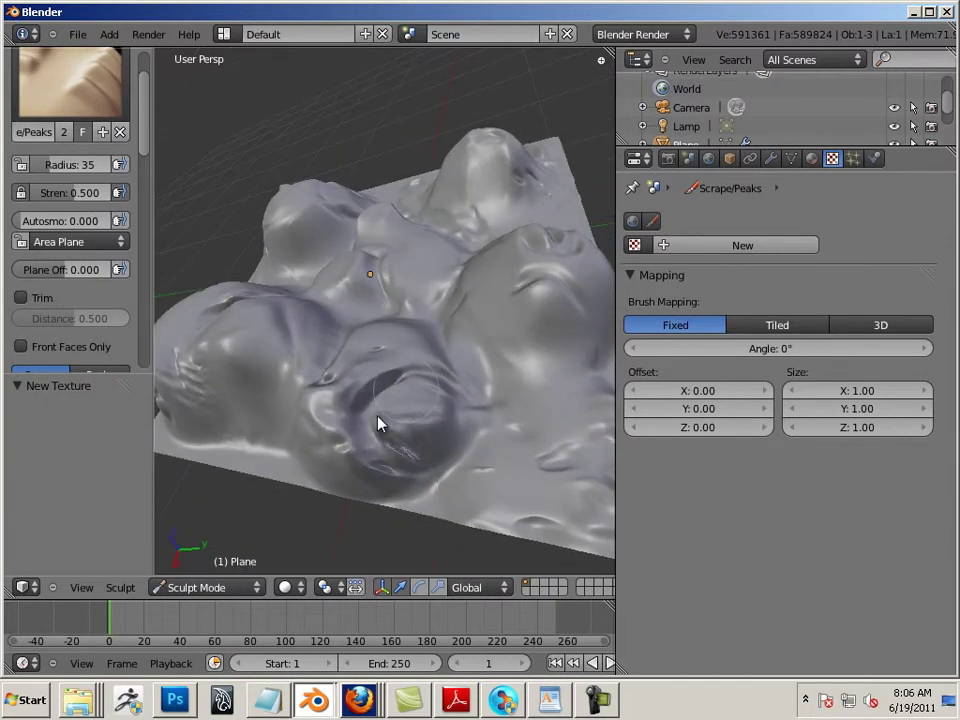
pyautogui.moveTo(380, 432)
pyautogui.mouseDown()
pyautogui.moveTo(430, 406)
pyautogui.moveTo(421, 431)
pyautogui.moveTo(406, 431)
pyautogui.moveTo(390, 393)
pyautogui.moveTo(405, 428)
pyautogui.moveTo(491, 428)
pyautogui.moveTo(377, 395)
pyautogui.moveTo(461, 431)
pyautogui.moveTo(401, 400)
pyautogui.moveTo(337, 404)
pyautogui.moveTo(383, 453)
pyautogui.mouseUp()
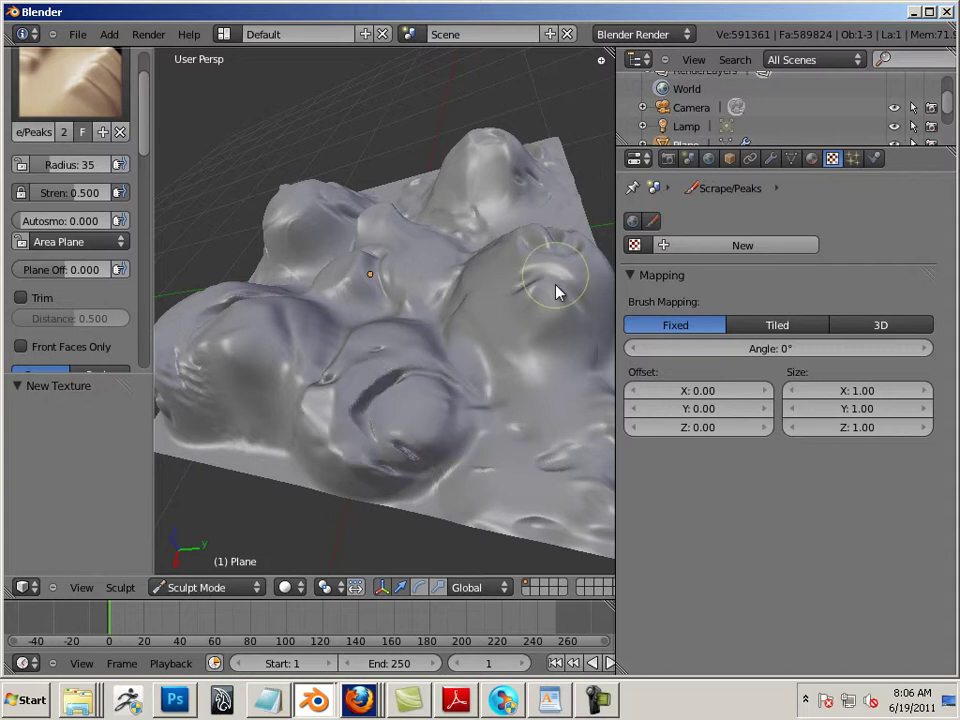
pyautogui.moveTo(558, 286)
pyautogui.mouseDown()
pyautogui.moveTo(514, 321)
pyautogui.moveTo(527, 294)
pyautogui.mouseUp()
pyautogui.moveTo(362, 131)
pyautogui.mouseDown(button='middle')
pyautogui.moveTo(407, 156)
pyautogui.moveTo(373, 426)
pyautogui.mouseUp(button='middle')
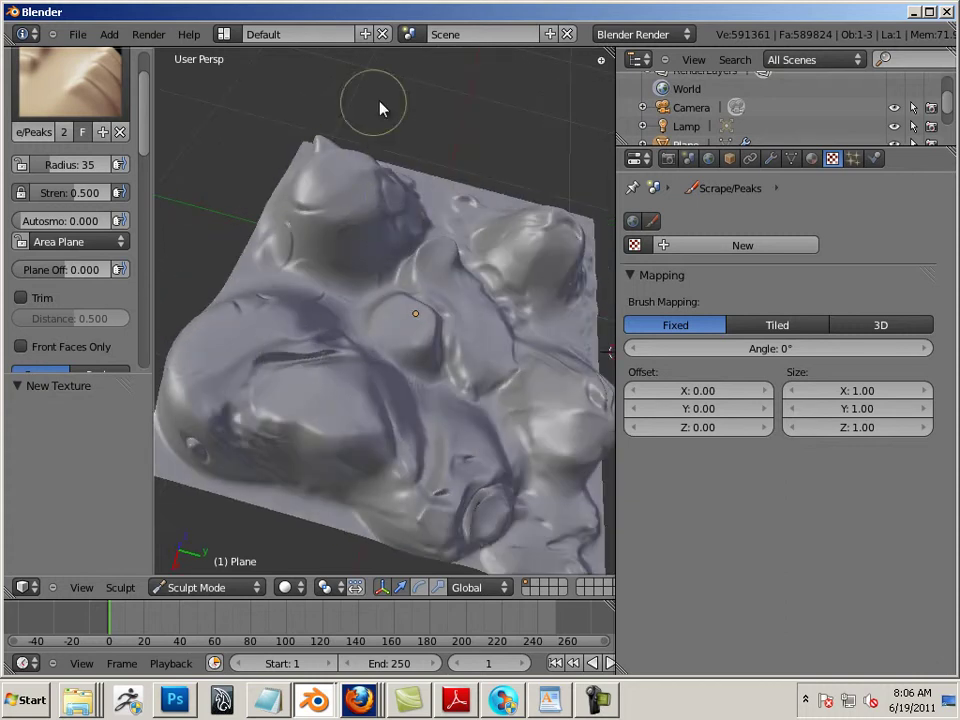
pyautogui.moveTo(381, 107); pyautogui.dragTo(372, 188, button='middle')
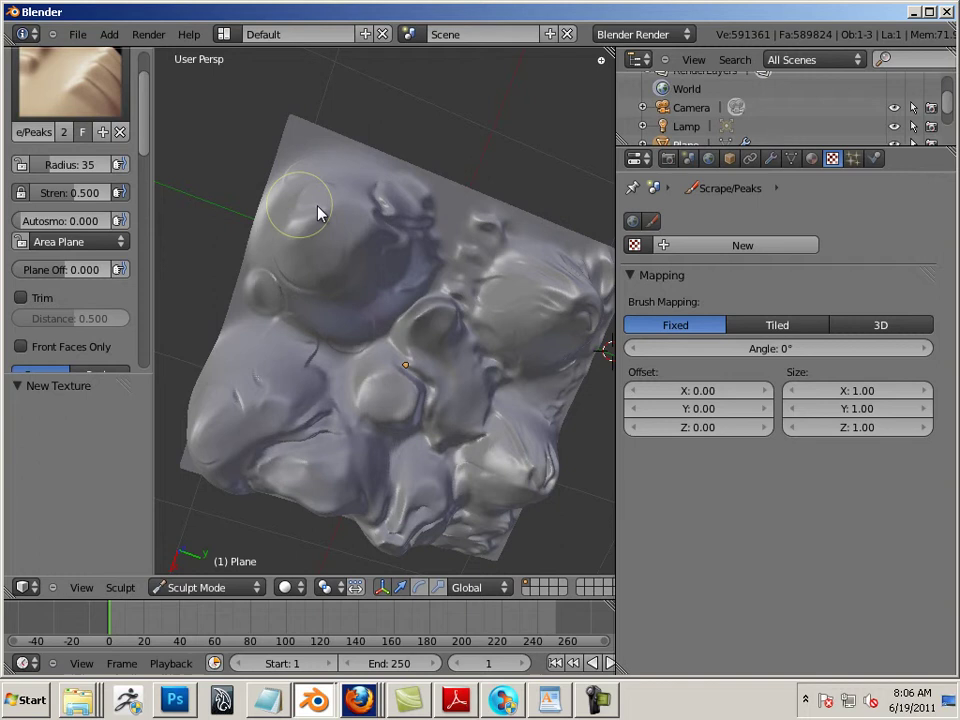
pyautogui.moveTo(317, 212)
pyautogui.mouseDown(button='middle')
pyautogui.moveTo(207, 232)
pyautogui.moveTo(311, 129)
pyautogui.moveTo(489, 99)
pyautogui.moveTo(564, 152)
pyautogui.moveTo(328, 318)
pyautogui.mouseUp(button='middle')
pyautogui.moveTo(328, 318)
pyautogui.mouseDown()
pyautogui.moveTo(298, 365)
pyautogui.moveTo(321, 373)
pyautogui.moveTo(352, 337)
pyautogui.moveTo(386, 377)
pyautogui.moveTo(440, 357)
pyautogui.moveTo(379, 407)
pyautogui.moveTo(427, 417)
pyautogui.mouseUp()
# Switch to the Pinch/Magnify brush, enlarge its radius to 102, and pinch the surface across the front mounds
pyautogui.click(68, 85)
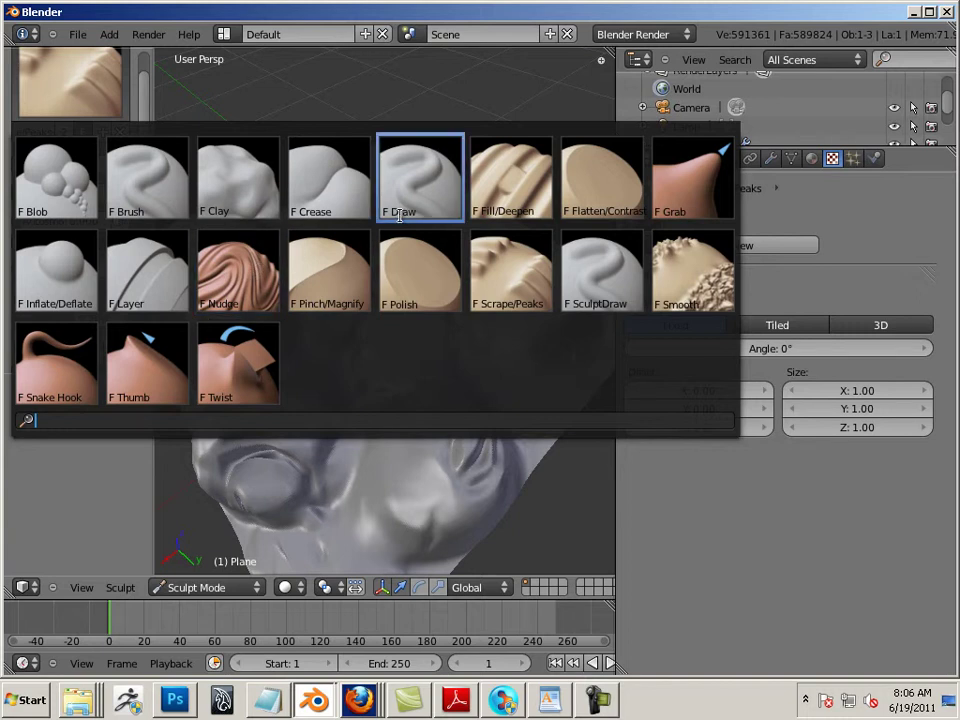
pyautogui.click(328, 268)
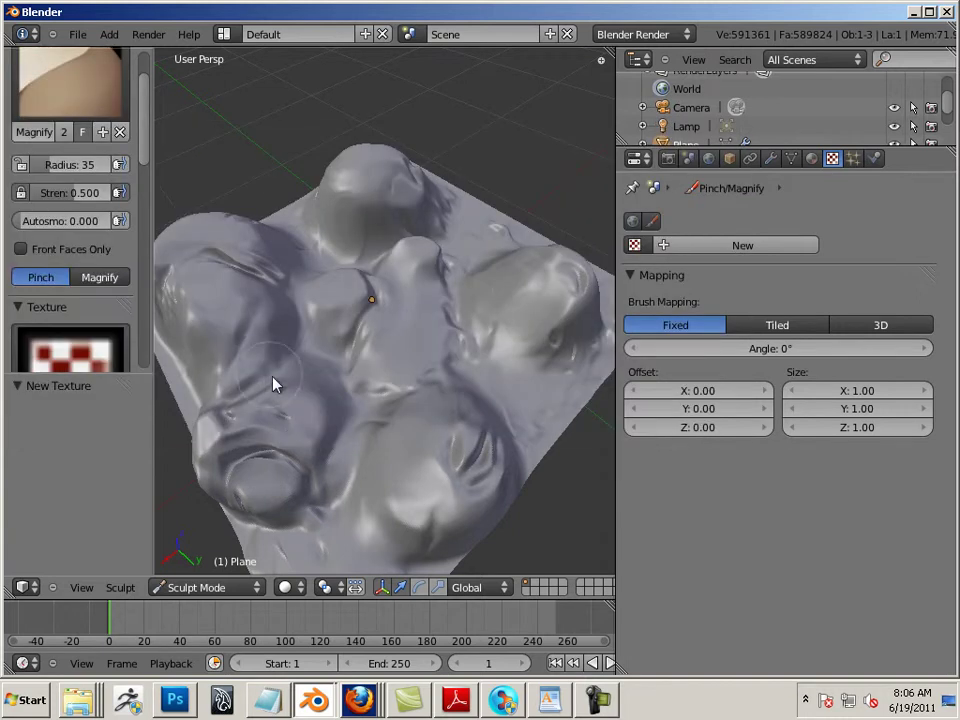
pyautogui.press(']')
pyautogui.press(']')
pyautogui.press(']')
pyautogui.press(']')
pyautogui.press(']')
pyautogui.press(']')
pyautogui.press(']')
pyautogui.press(']')
pyautogui.press(']')
pyautogui.press(']')
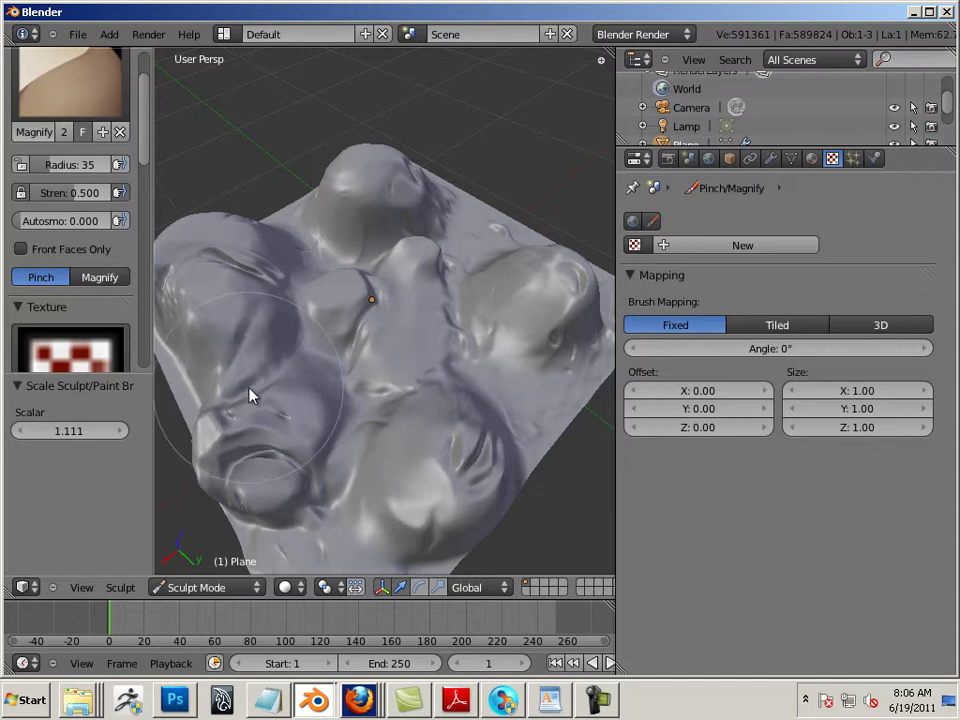
pyautogui.moveTo(268, 381)
pyautogui.mouseDown()
pyautogui.moveTo(302, 351)
pyautogui.moveTo(344, 348)
pyautogui.moveTo(348, 377)
pyautogui.moveTo(445, 370)
pyautogui.moveTo(461, 344)
pyautogui.moveTo(480, 345)
pyautogui.moveTo(508, 395)
pyautogui.moveTo(501, 404)
pyautogui.moveTo(507, 381)
pyautogui.moveTo(490, 412)
pyautogui.mouseUp()
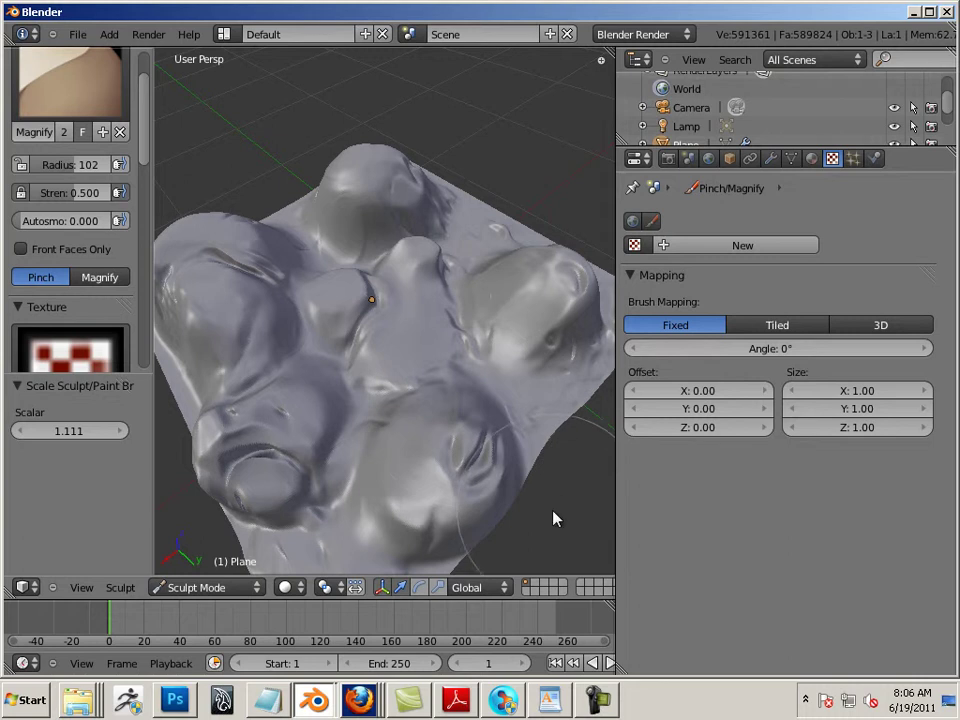
pyautogui.moveTo(555, 516)
pyautogui.mouseDown(button='middle')
pyautogui.moveTo(568, 420)
pyautogui.moveTo(559, 405)
pyautogui.mouseUp(button='middle')
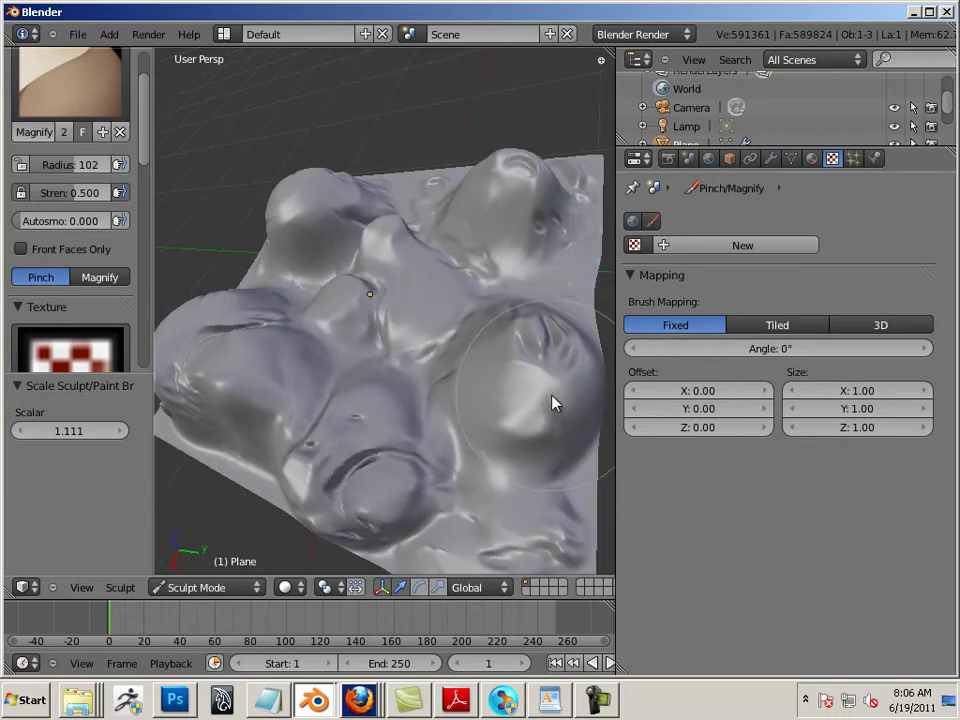
pyautogui.moveTo(429, 122)
pyautogui.mouseDown(button='middle')
pyautogui.moveTo(467, 163)
pyautogui.moveTo(435, 210)
pyautogui.moveTo(424, 210)
pyautogui.mouseUp(button='middle')
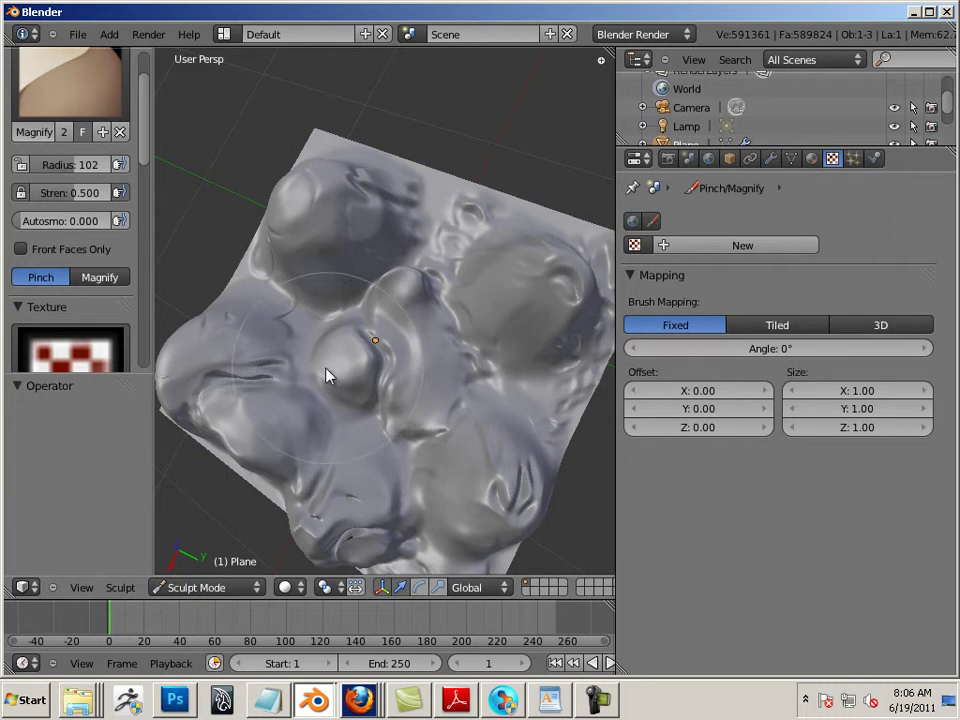
# Switch to the Inflate/Deflate brush and inflate the side mound into a smooth, rounded dome
pyautogui.click(68, 82)
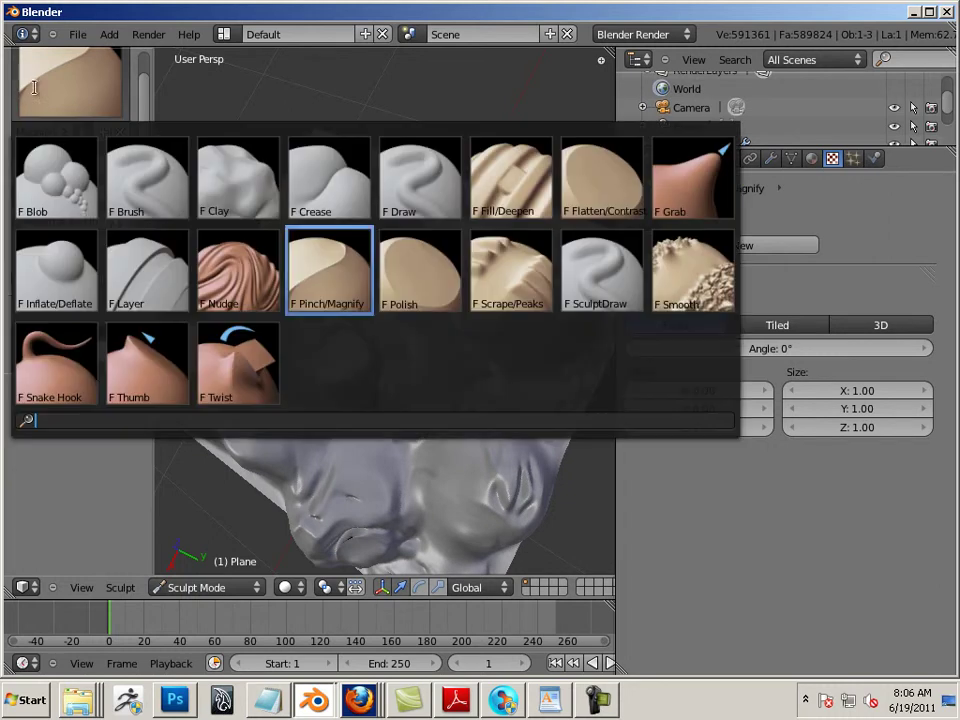
pyautogui.click(77, 287)
pyautogui.moveTo(507, 316)
pyautogui.mouseDown()
pyautogui.moveTo(516, 281)
pyautogui.moveTo(526, 298)
pyautogui.moveTo(497, 305)
pyautogui.moveTo(545, 302)
pyautogui.moveTo(530, 351)
pyautogui.moveTo(538, 356)
pyautogui.moveTo(500, 380)
pyautogui.moveTo(507, 339)
pyautogui.moveTo(486, 334)
pyautogui.moveTo(466, 293)
pyautogui.moveTo(478, 258)
pyautogui.moveTo(469, 277)
pyautogui.moveTo(408, 298)
pyautogui.moveTo(516, 282)
pyautogui.moveTo(490, 294)
pyautogui.moveTo(493, 312)
pyautogui.moveTo(482, 306)
pyautogui.moveTo(499, 297)
pyautogui.moveTo(471, 334)
pyautogui.moveTo(575, 294)
pyautogui.moveTo(532, 301)
pyautogui.moveTo(532, 291)
pyautogui.moveTo(576, 295)
pyautogui.moveTo(563, 284)
pyautogui.moveTo(523, 310)
pyautogui.moveTo(496, 359)
pyautogui.moveTo(470, 362)
pyautogui.moveTo(479, 331)
pyautogui.moveTo(499, 347)
pyautogui.moveTo(455, 352)
pyautogui.mouseUp()
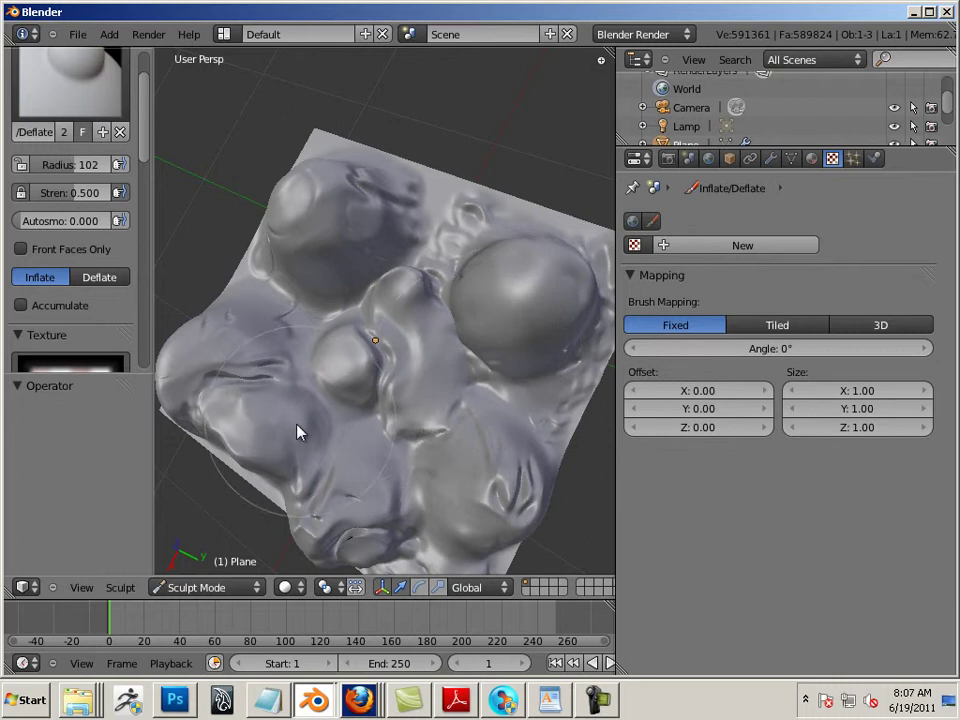
pyautogui.moveTo(298, 431)
pyautogui.mouseDown(button='middle')
pyautogui.moveTo(283, 339)
pyautogui.moveTo(311, 328)
pyautogui.mouseUp(button='middle')
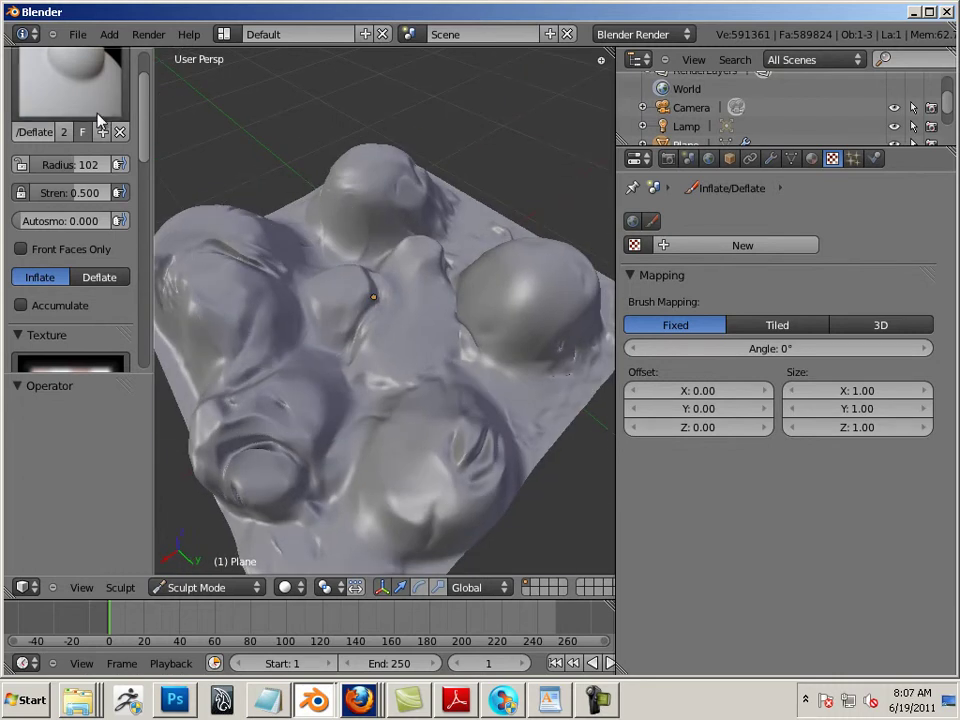
# Switch to the Grab brush, shrink its radius, and try pulling the central form upward
pyautogui.click(75, 85)
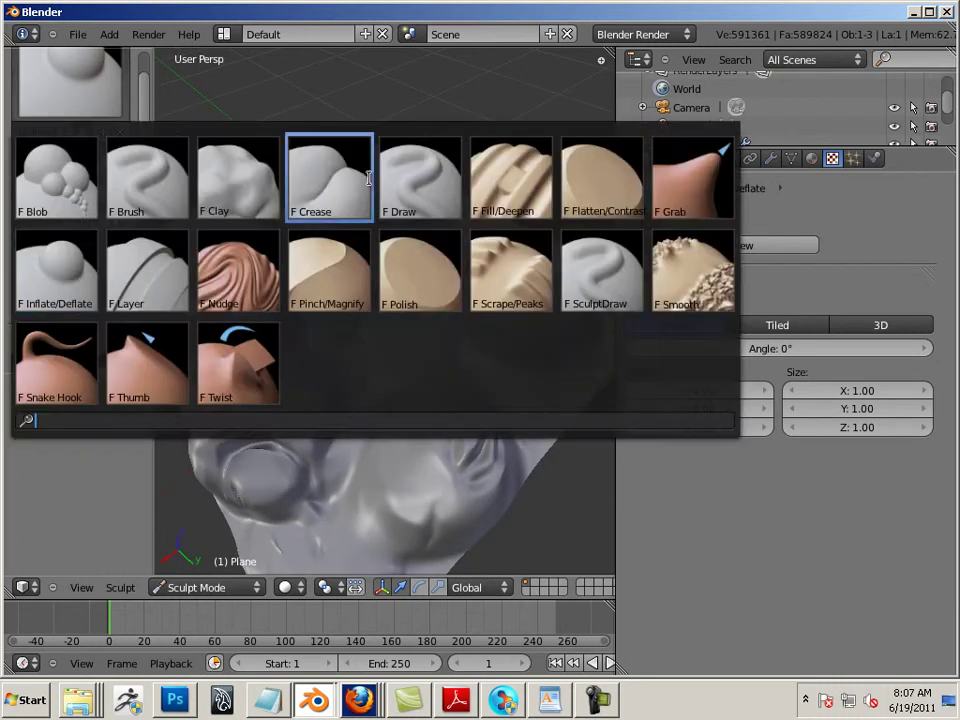
pyautogui.click(692, 176)
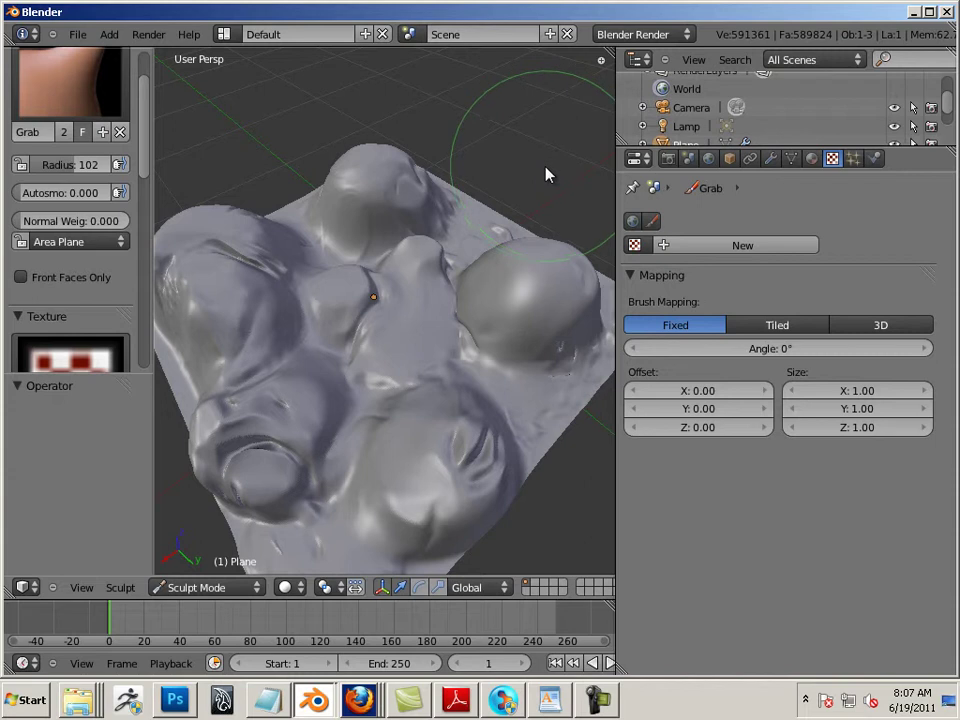
pyautogui.scroll(-5, 546, 175)
pyautogui.moveTo(484, 270)
pyautogui.mouseDown(button='middle')
pyautogui.moveTo(489, 336)
pyautogui.moveTo(490, 324)
pyautogui.mouseUp(button='middle')
pyautogui.scroll(4, 490, 324)
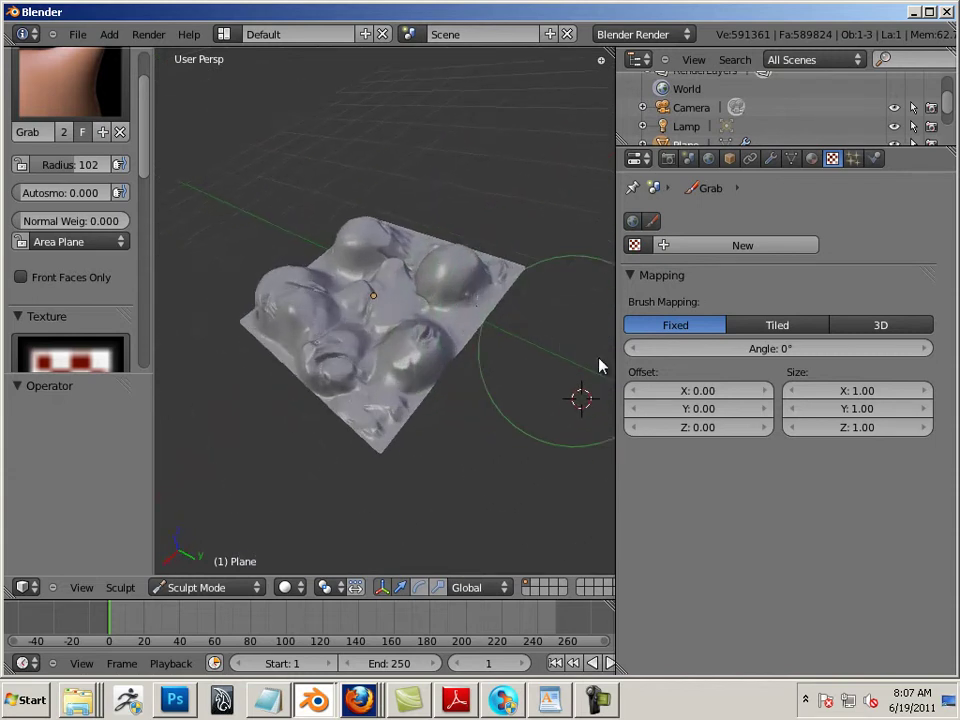
pyautogui.press('[')
pyautogui.press('[')
pyautogui.press('[')
pyautogui.press('[')
pyautogui.press('[')
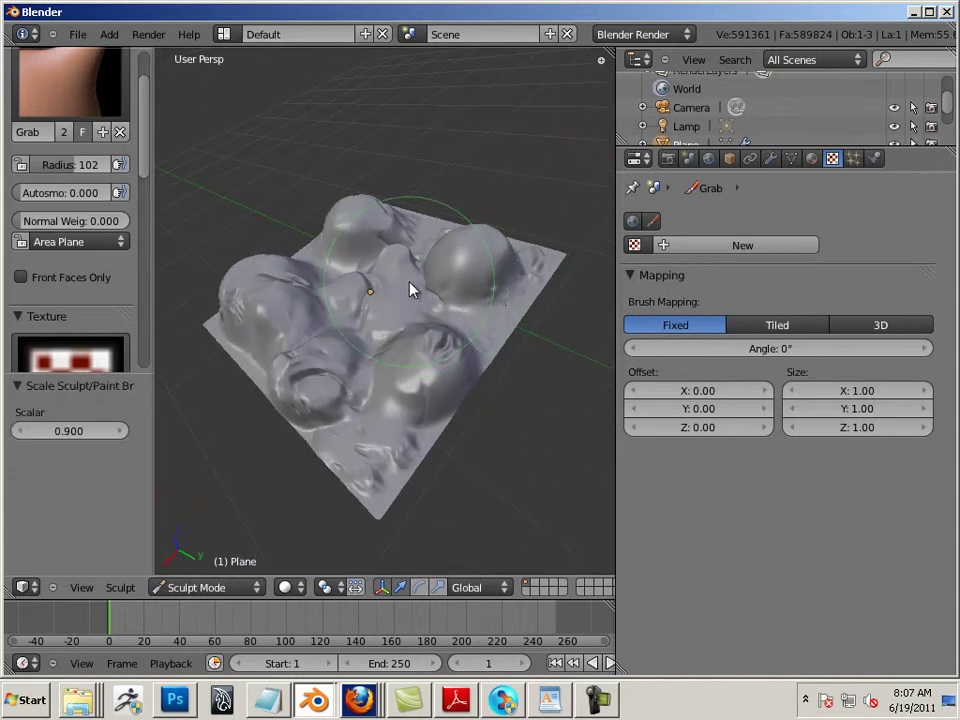
pyautogui.moveTo(394, 294)
pyautogui.mouseDown()
pyautogui.moveTo(385, 195)
pyautogui.moveTo(381, 214)
pyautogui.mouseUp()
# Reduce the Grab brush radius to 57 and nudge the central form slightly sideways
pyautogui.press('[')
pyautogui.press('[')
pyautogui.press('[')
pyautogui.press('[')
pyautogui.press('[')
pyautogui.moveTo(476, 167)
pyautogui.mouseDown(button='middle')
pyautogui.moveTo(471, 257)
pyautogui.moveTo(426, 390)
pyautogui.moveTo(497, 386)
pyautogui.moveTo(463, 401)
pyautogui.moveTo(429, 390)
pyautogui.moveTo(512, 394)
pyautogui.mouseUp(button='middle')
pyautogui.moveTo(390, 362); pyautogui.dragTo(400, 368)
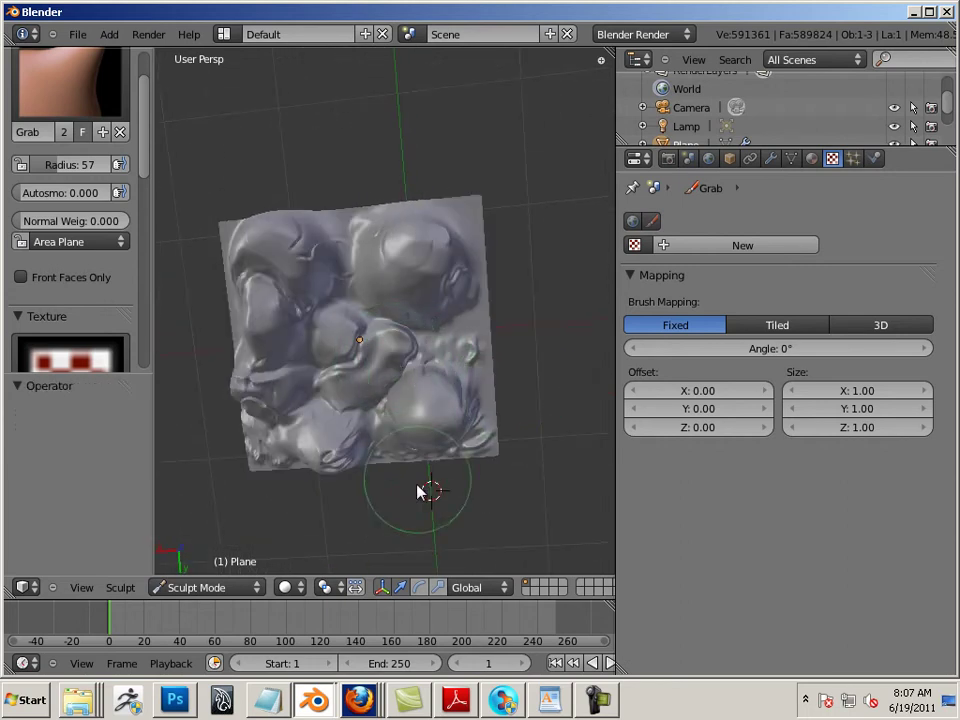
# Pull the central form straight up into a tall peak with the Grab brush
pyautogui.moveTo(360, 514); pyautogui.dragTo(349, 429, button='middle')
pyautogui.press('ctrl+KP_1')
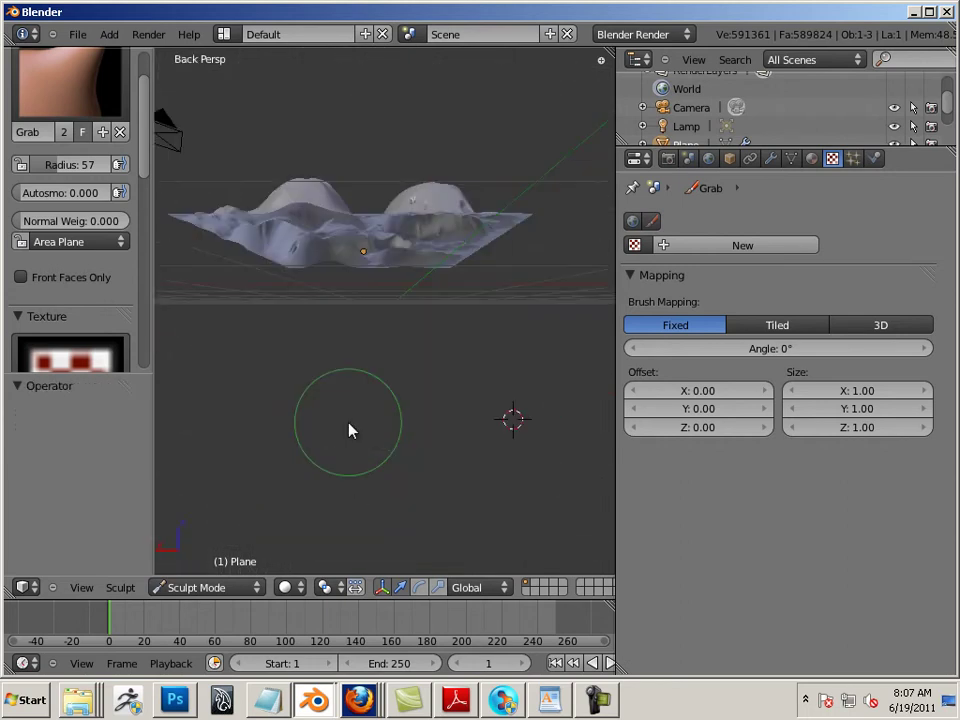
pyautogui.press('KP_5')
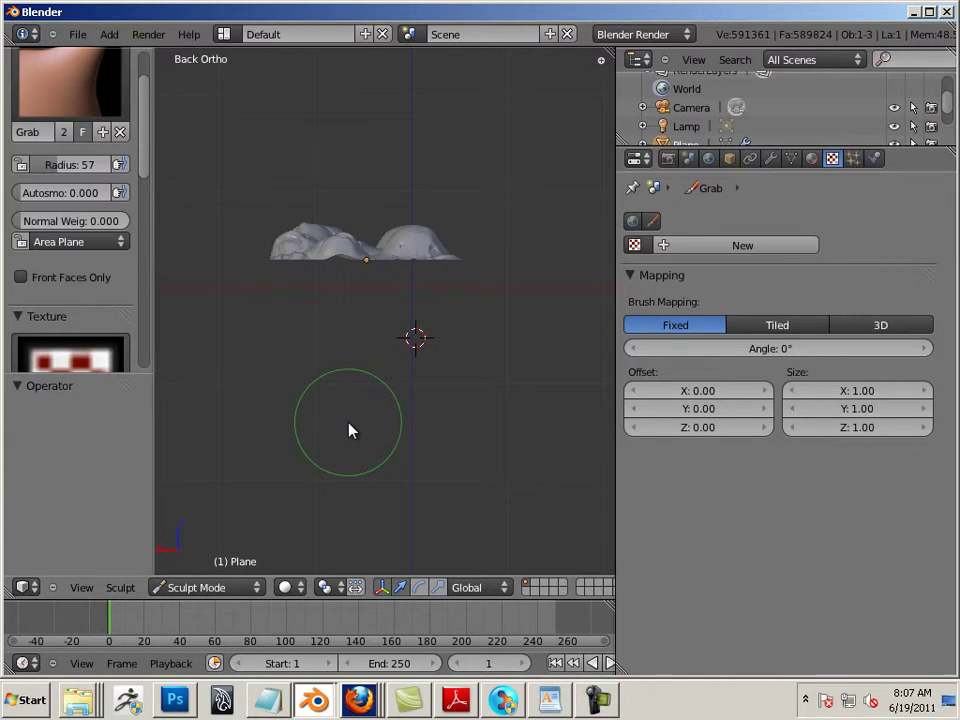
pyautogui.keyDown('shift'); pyautogui.moveTo(458, 374); pyautogui.dragTo(456, 428, button='middle'); pyautogui.keyUp('shift')
pyautogui.scroll(4, 456, 428)
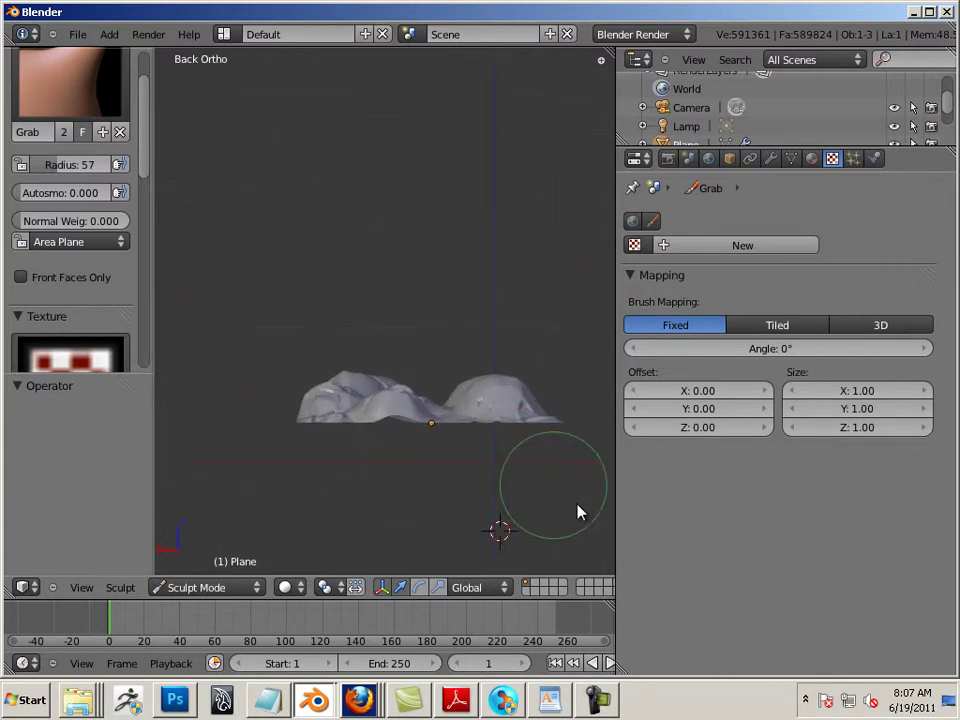
pyautogui.moveTo(449, 438)
pyautogui.mouseDown()
pyautogui.moveTo(450, 265)
pyautogui.moveTo(450, 274)
pyautogui.mouseUp()
pyautogui.moveTo(450, 274)
pyautogui.mouseDown(button='middle')
pyautogui.moveTo(354, 270)
pyautogui.moveTo(414, 392)
pyautogui.moveTo(390, 444)
pyautogui.moveTo(394, 388)
pyautogui.mouseUp(button='middle')
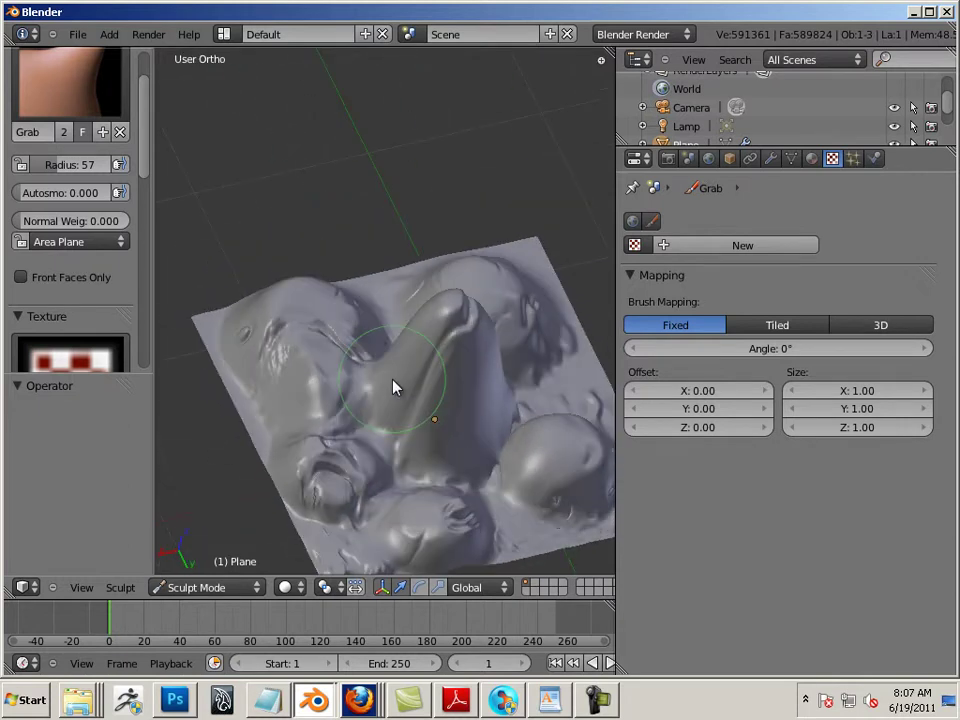
# Switch to the Scrape/Peaks brush and scrape the tip of the tall central peak into a flat top
pyautogui.click(112, 96)
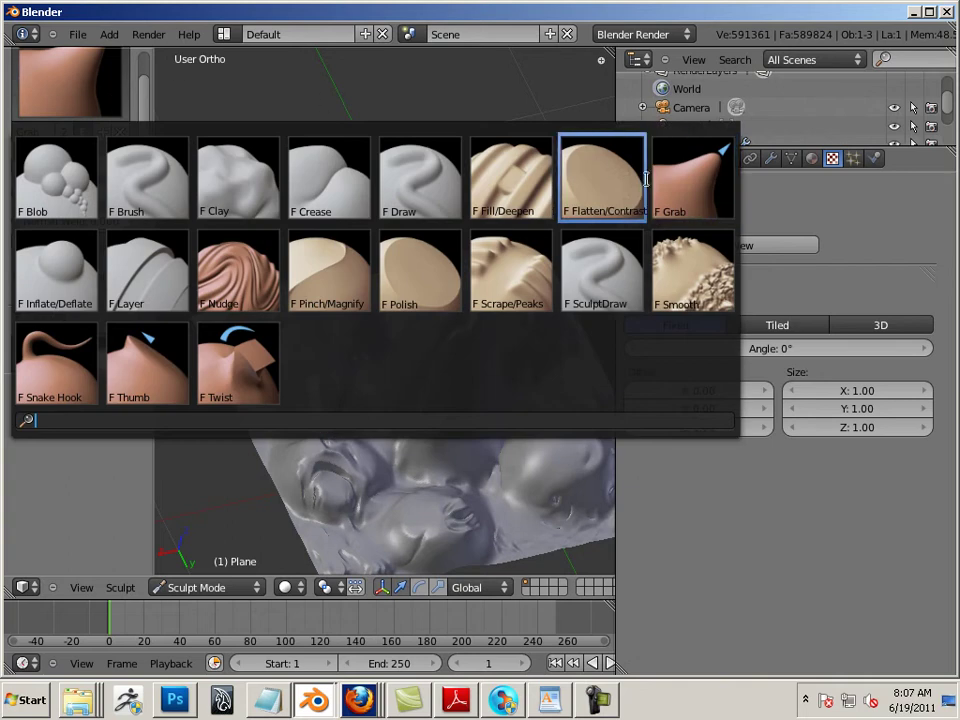
pyautogui.click(611, 192)
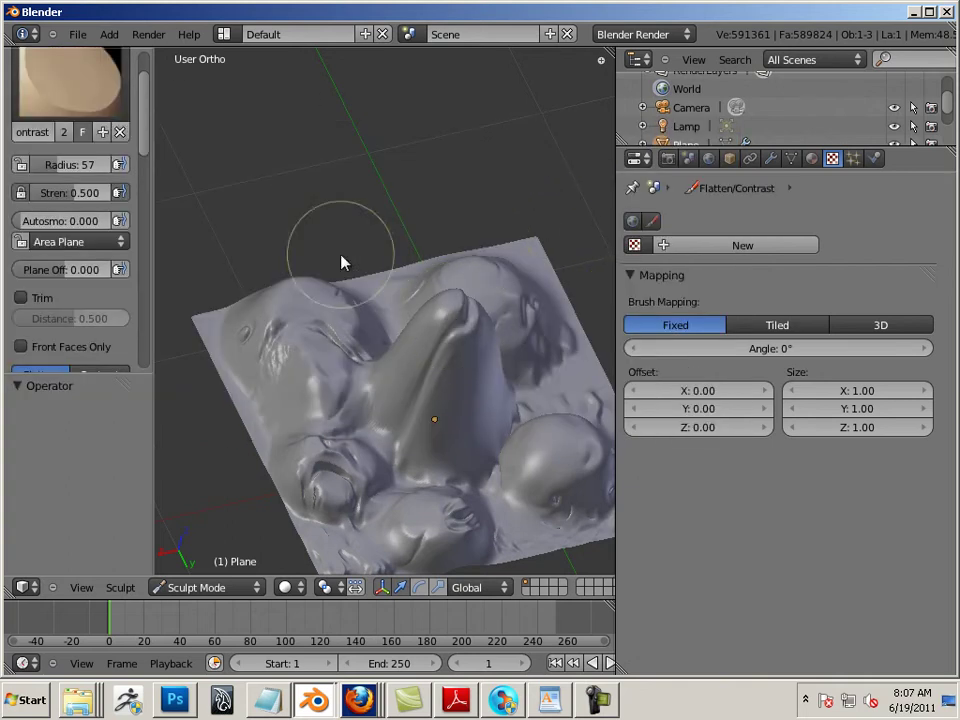
pyautogui.click(83, 99)
pyautogui.click(510, 272)
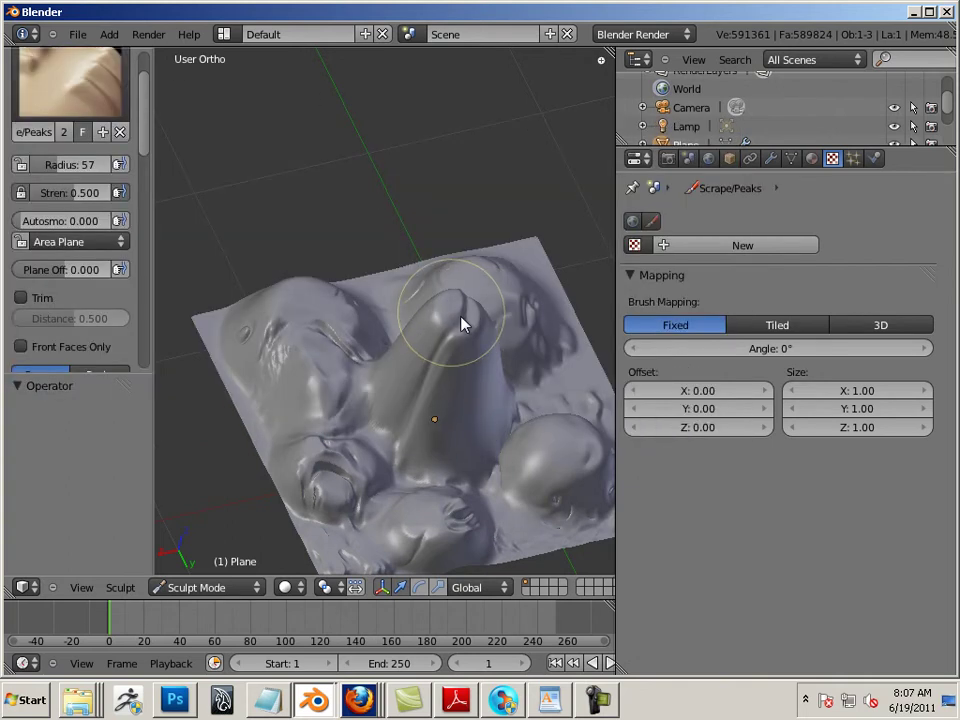
pyautogui.moveTo(453, 314)
pyautogui.mouseDown()
pyautogui.moveTo(448, 330)
pyautogui.moveTo(463, 311)
pyautogui.moveTo(450, 339)
pyautogui.moveTo(477, 321)
pyautogui.moveTo(439, 332)
pyautogui.moveTo(467, 334)
pyautogui.mouseUp()
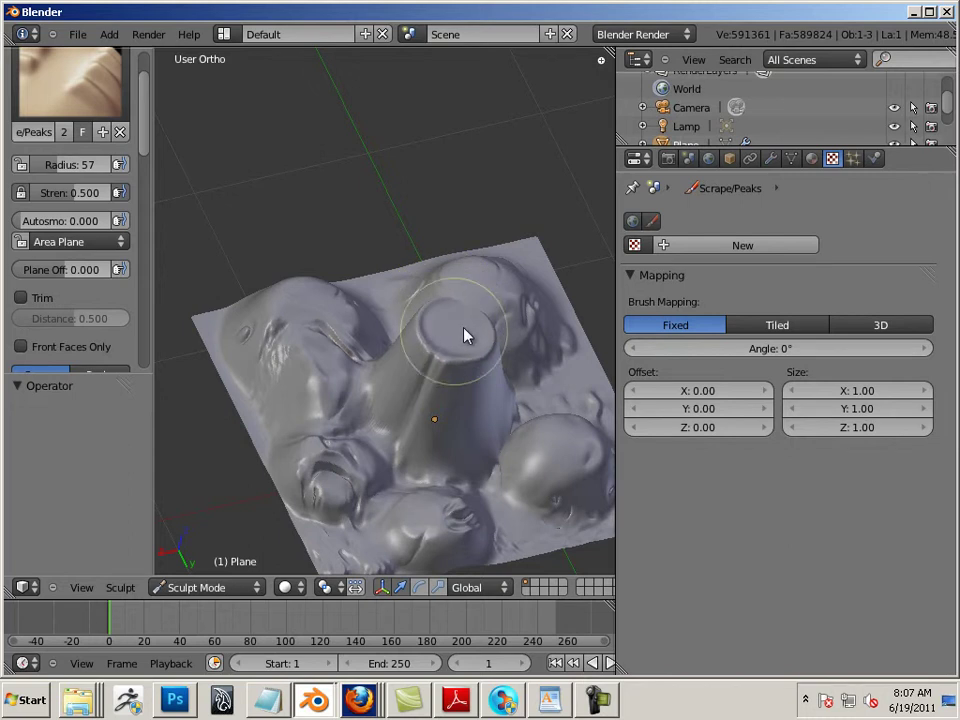
pyautogui.moveTo(307, 236)
pyautogui.mouseDown(button='middle')
pyautogui.moveTo(369, 221)
pyautogui.moveTo(381, 251)
pyautogui.mouseUp(button='middle')
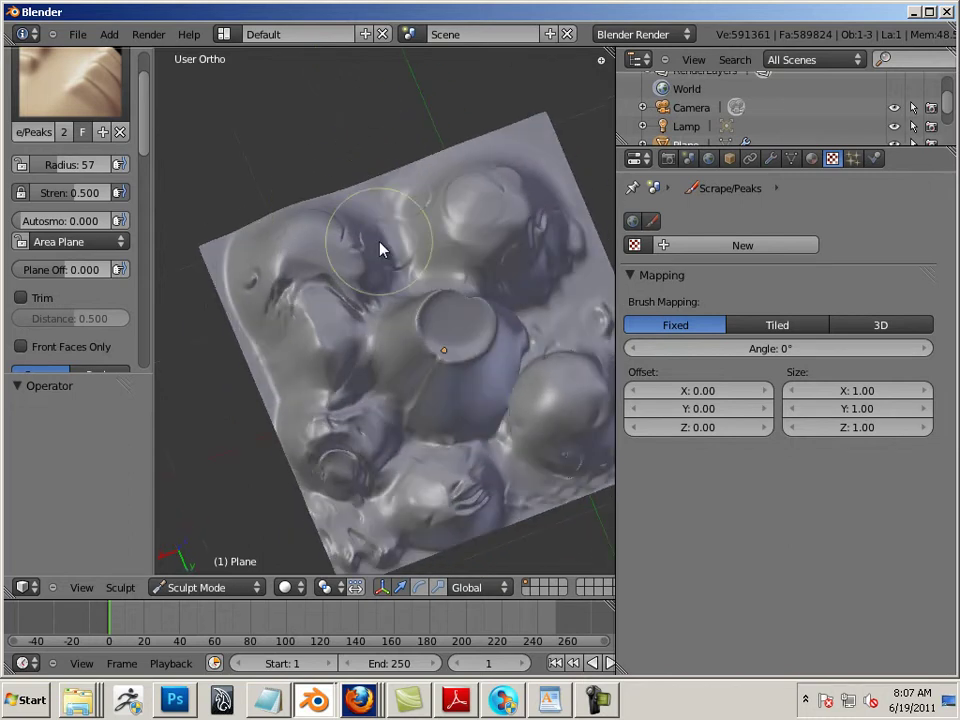
# Switch to the Draw brush and set it to Subtract
pyautogui.click(86, 96)
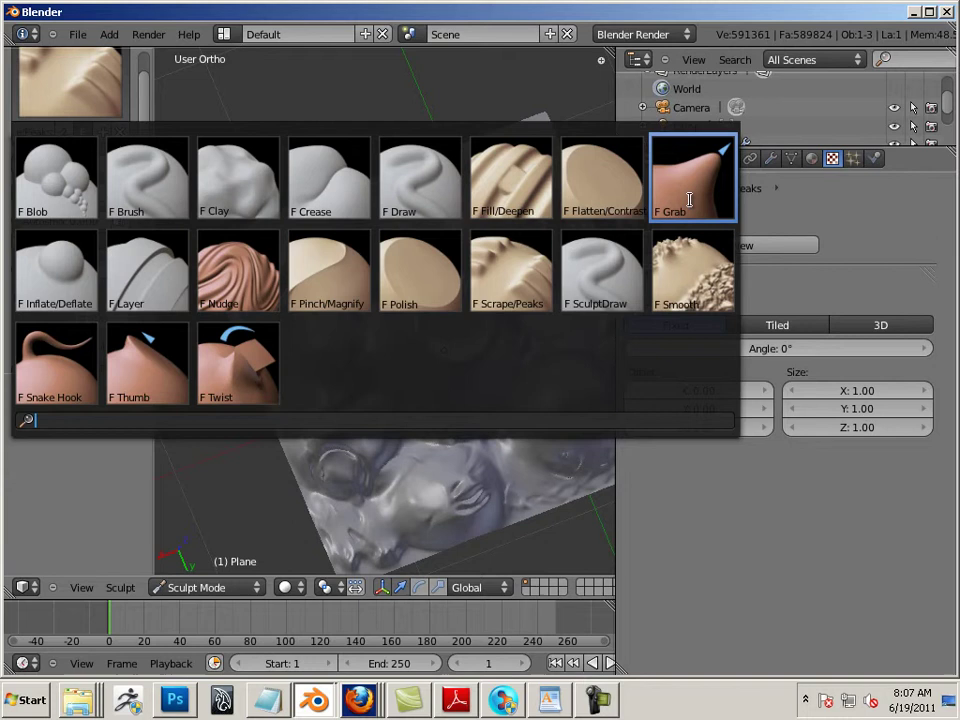
pyautogui.click(595, 297)
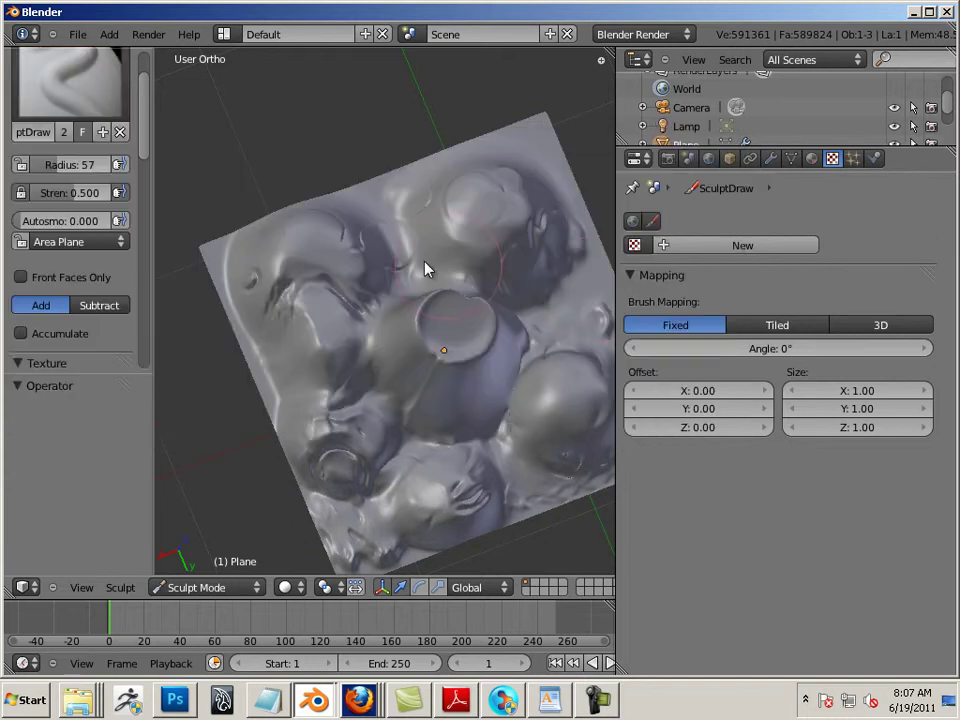
pyautogui.click(70, 90)
pyautogui.click(420, 180)
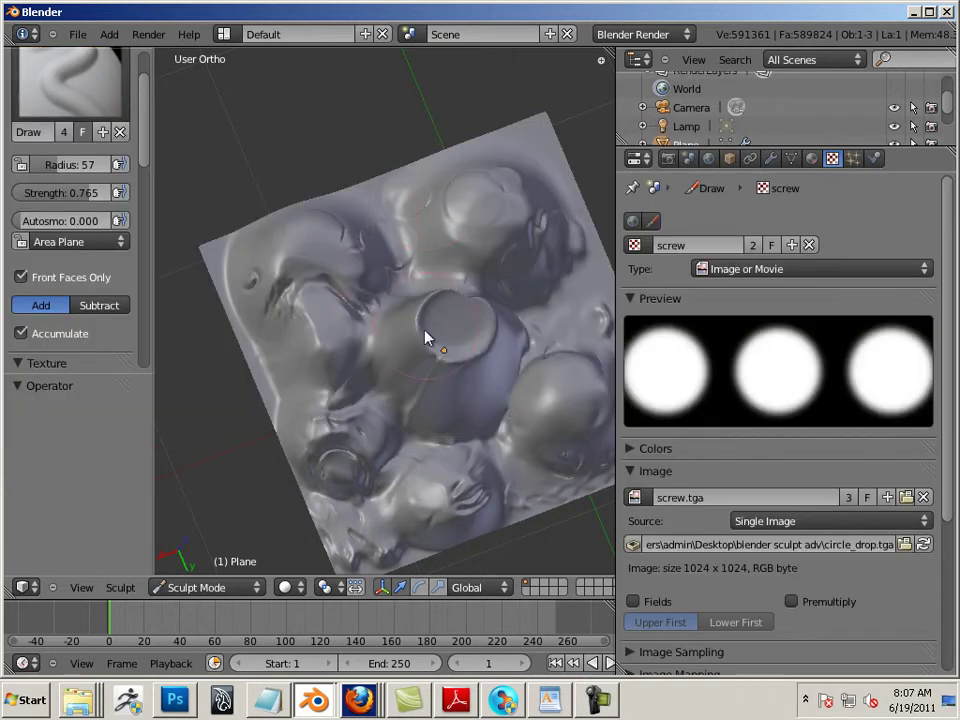
pyautogui.click(104, 305)
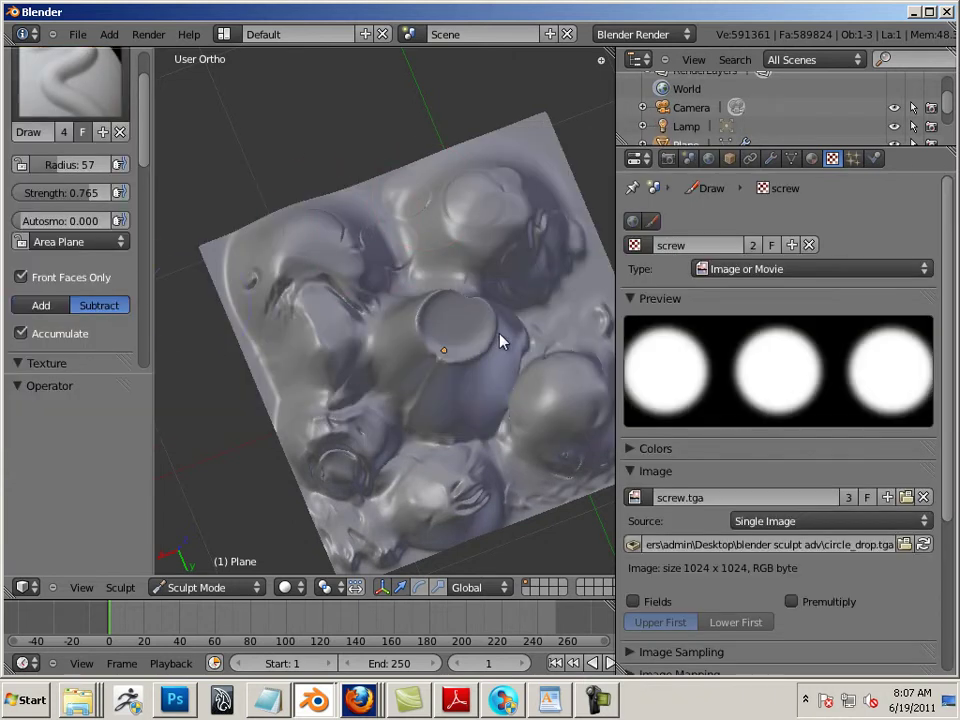
# Carve a crater into the flat top of the central peak, reducing the Draw brush radius to 31
pyautogui.press('[')
pyautogui.moveTo(450, 336)
pyautogui.mouseDown()
pyautogui.moveTo(484, 337)
pyautogui.moveTo(451, 329)
pyautogui.moveTo(490, 349)
pyautogui.moveTo(453, 328)
pyautogui.moveTo(474, 359)
pyautogui.moveTo(453, 331)
pyautogui.moveTo(473, 319)
pyautogui.moveTo(444, 331)
pyautogui.mouseUp()
pyautogui.press('[')
pyautogui.press('[')
pyautogui.press('[')
pyautogui.press('[')
pyautogui.press('[')
pyautogui.press('[')
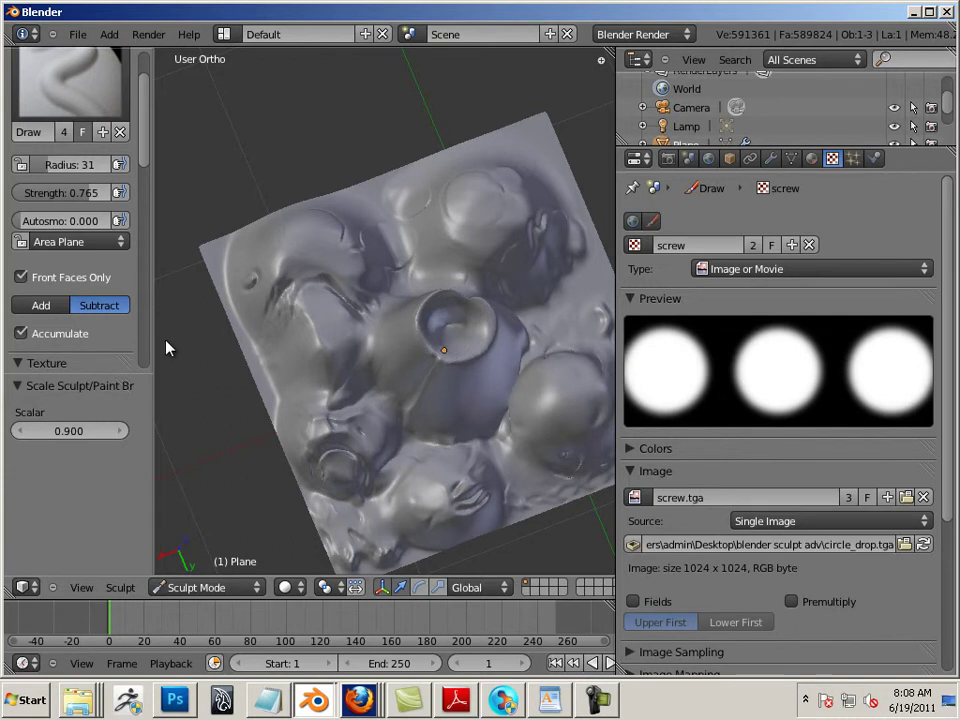
pyautogui.moveTo(167, 347)
pyautogui.mouseDown(button='middle')
pyautogui.moveTo(223, 281)
pyautogui.moveTo(574, 236)
pyautogui.moveTo(510, 186)
pyautogui.moveTo(379, 197)
pyautogui.moveTo(400, 290)
pyautogui.moveTo(360, 290)
pyautogui.mouseUp(button='middle')
# Create a new texture from the Draw brush's screw texture and set its type to Clouds
pyautogui.click(73, 80)
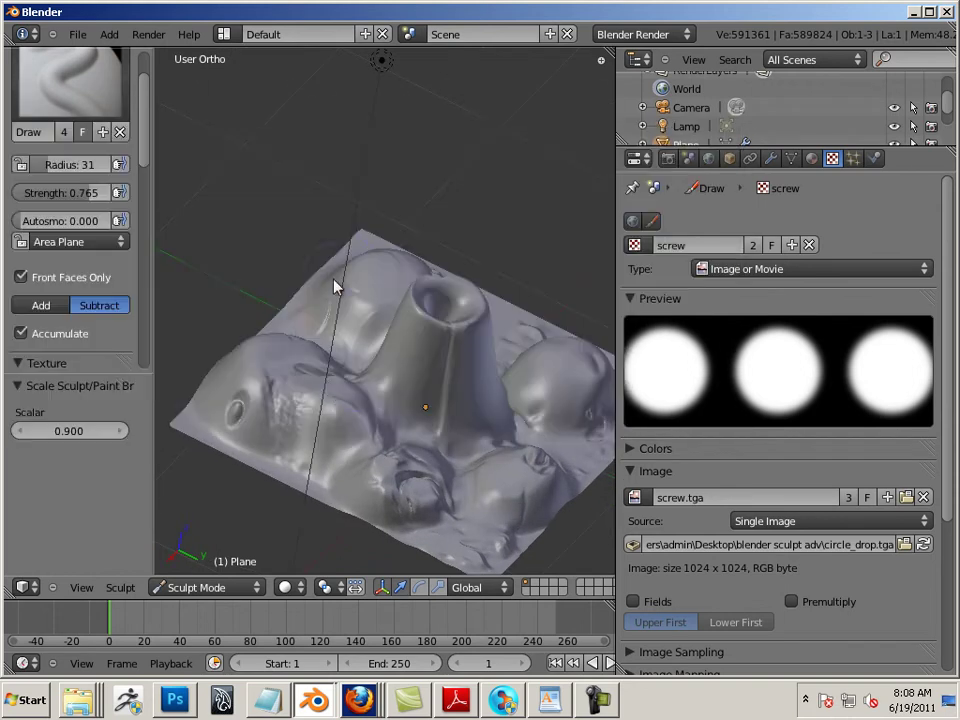
pyautogui.moveTo(146, 140); pyautogui.dragTo(146, 212)
pyautogui.click(70, 220)
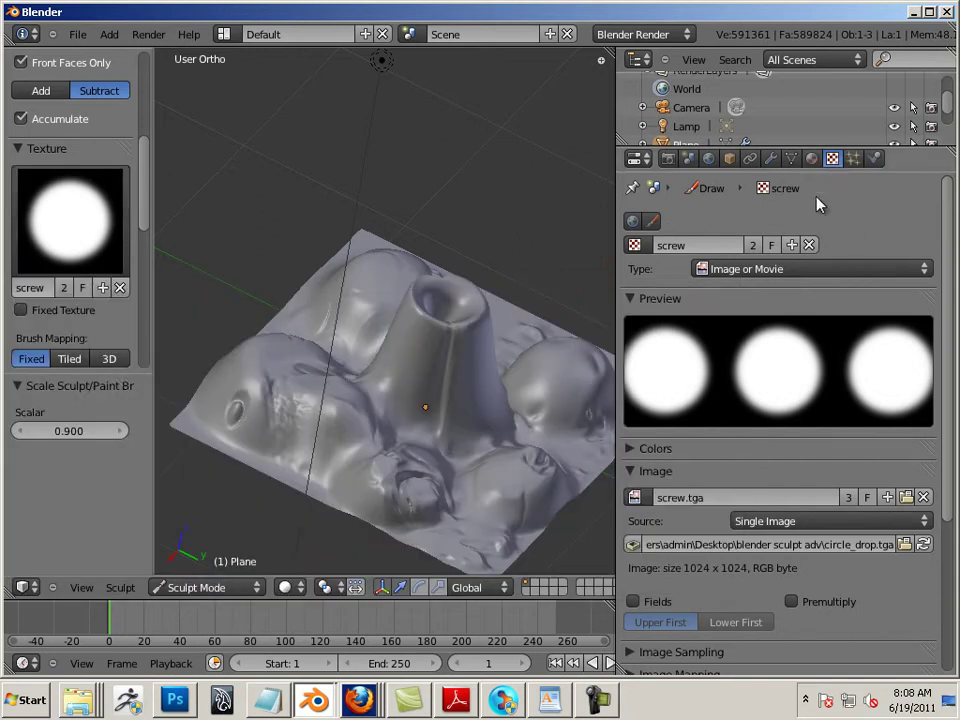
pyautogui.click(791, 245)
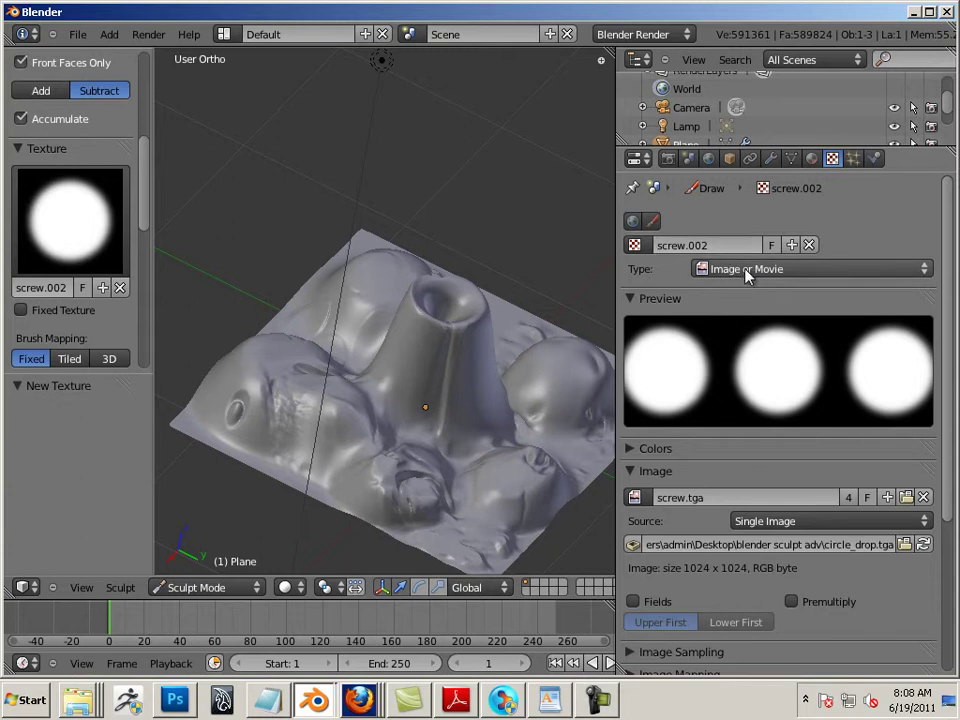
pyautogui.click(748, 271)
pyautogui.click(728, 329)
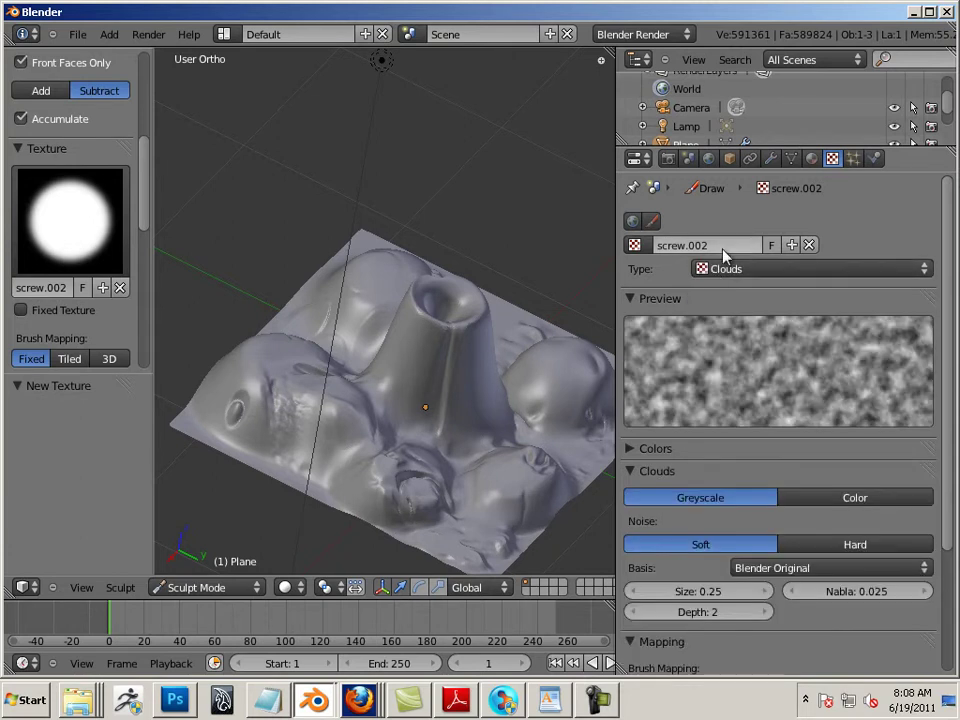
# Rename the new texture to clouds and choose it as the Draw brush's texture
pyautogui.click(686, 245)
pyautogui.write('clou')
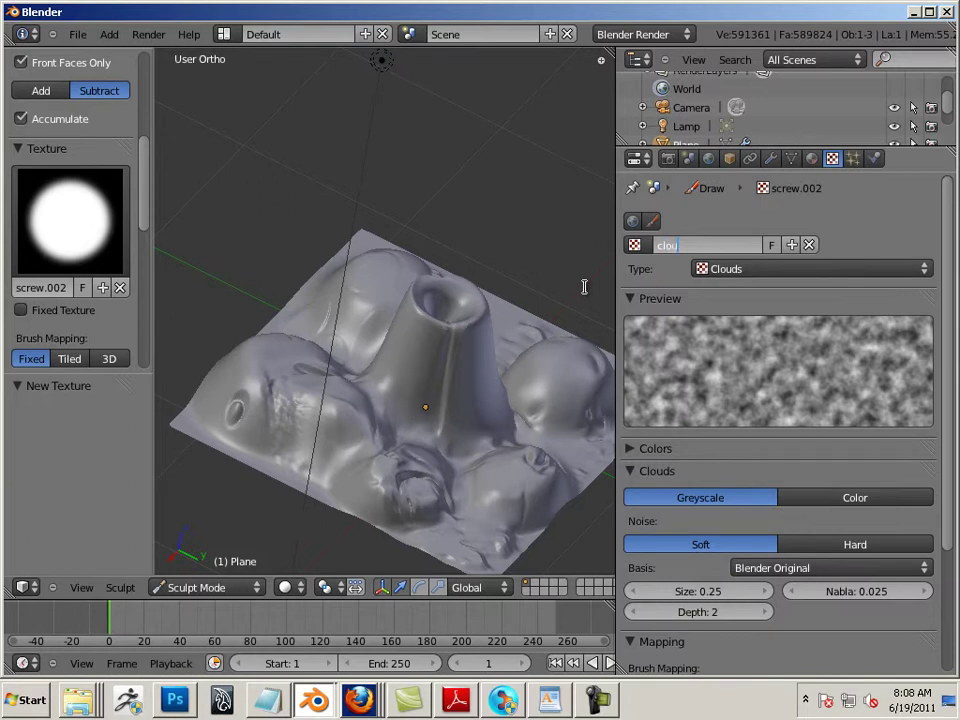
pyautogui.write('ds')
pyautogui.press('Return')
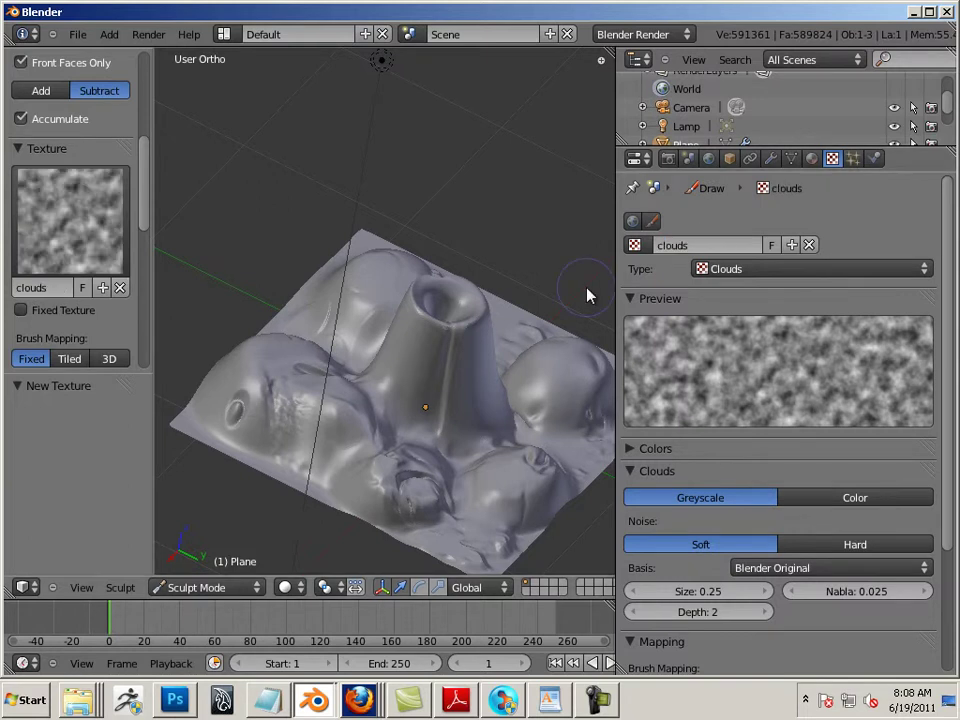
pyautogui.click(88, 195)
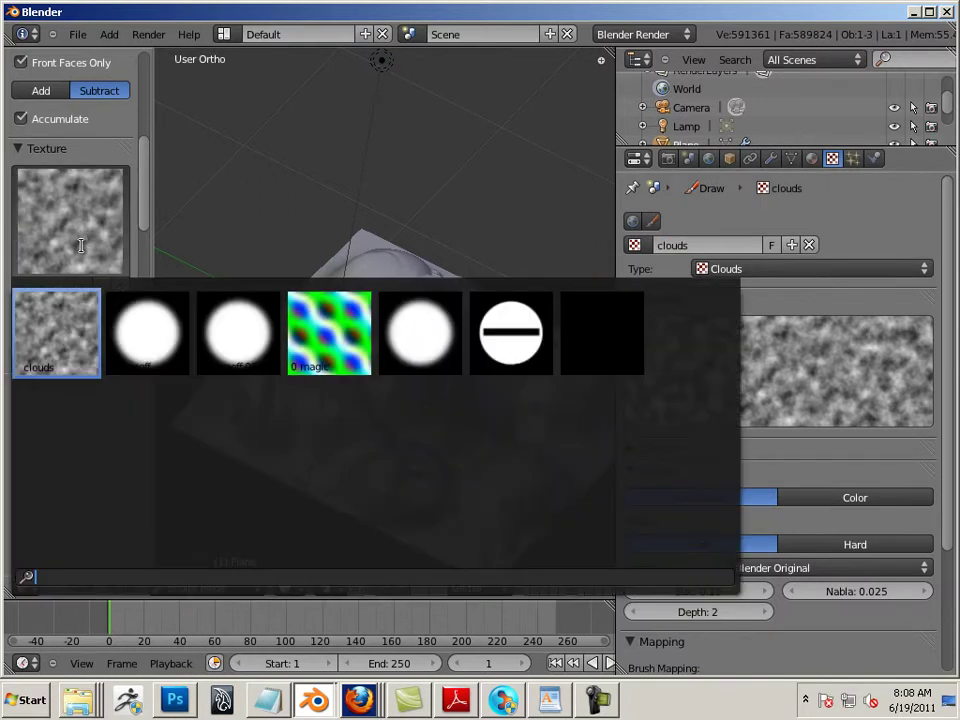
pyautogui.click(41, 334)
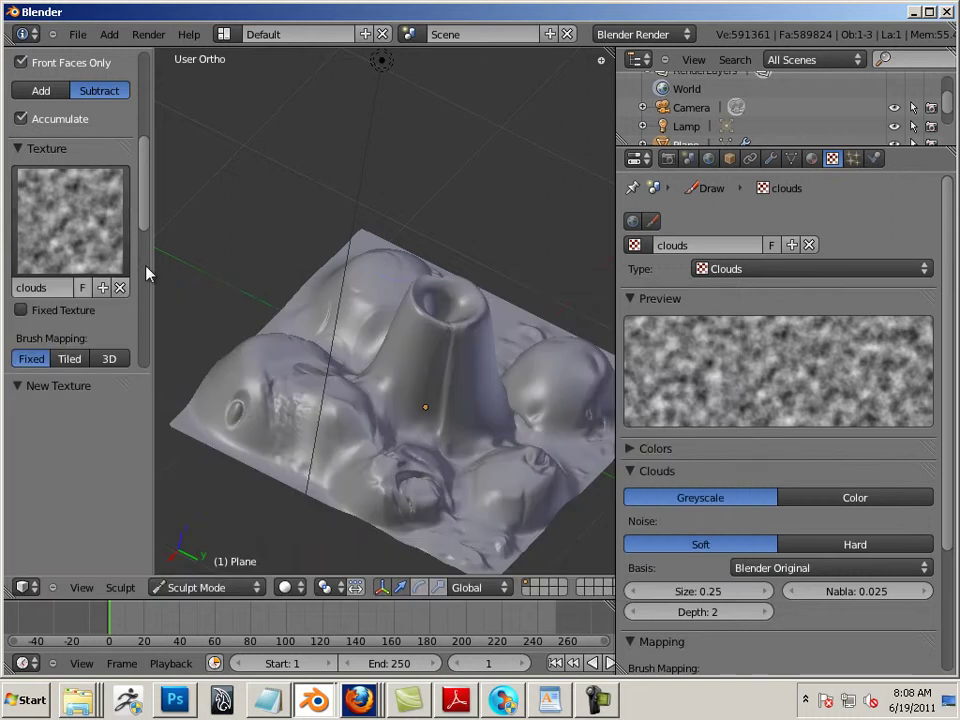
# Enlarge the brush radius to 82, turn off Accumulate, and try a cloud-textured stroke on a mound, undoing it
pyautogui.press(']')
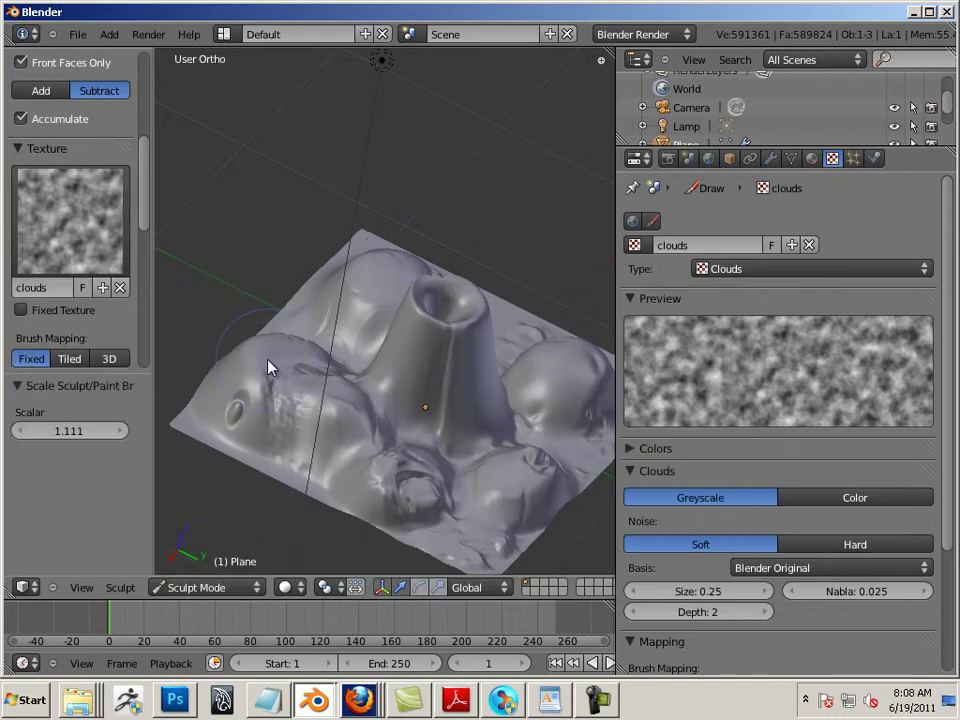
pyautogui.click(21, 118)
pyautogui.moveTo(240, 380); pyautogui.dragTo(267, 440)
pyautogui.hotkey('ctrl', 'z')
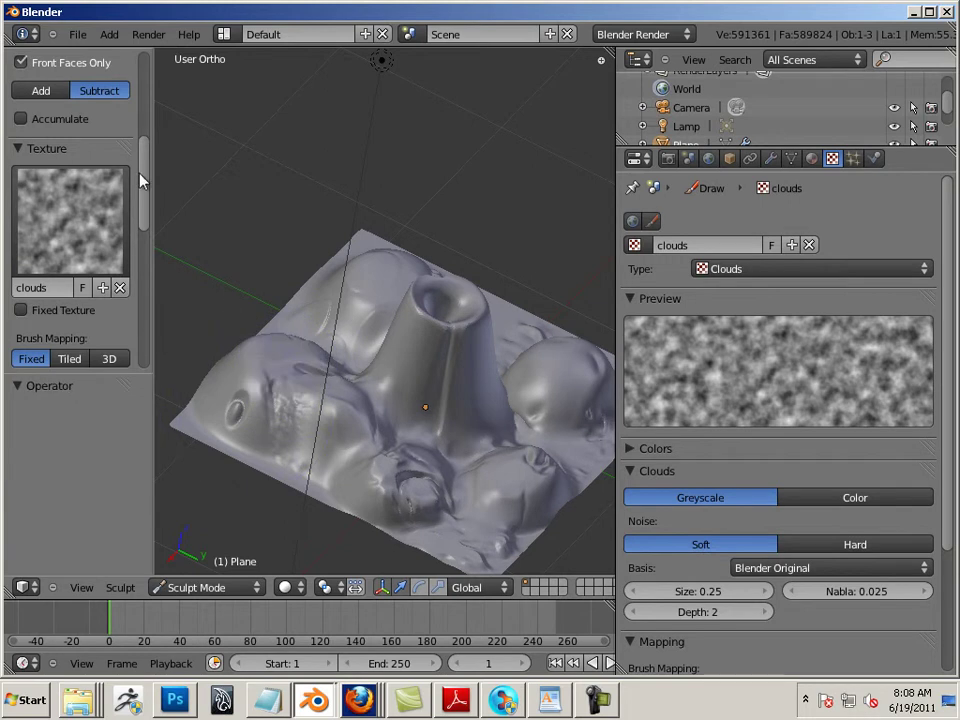
# Lower the Draw brush strength to 0.309 and carve cloud texture lightly around the base of the central cone
pyautogui.scroll(5, 146, 146)
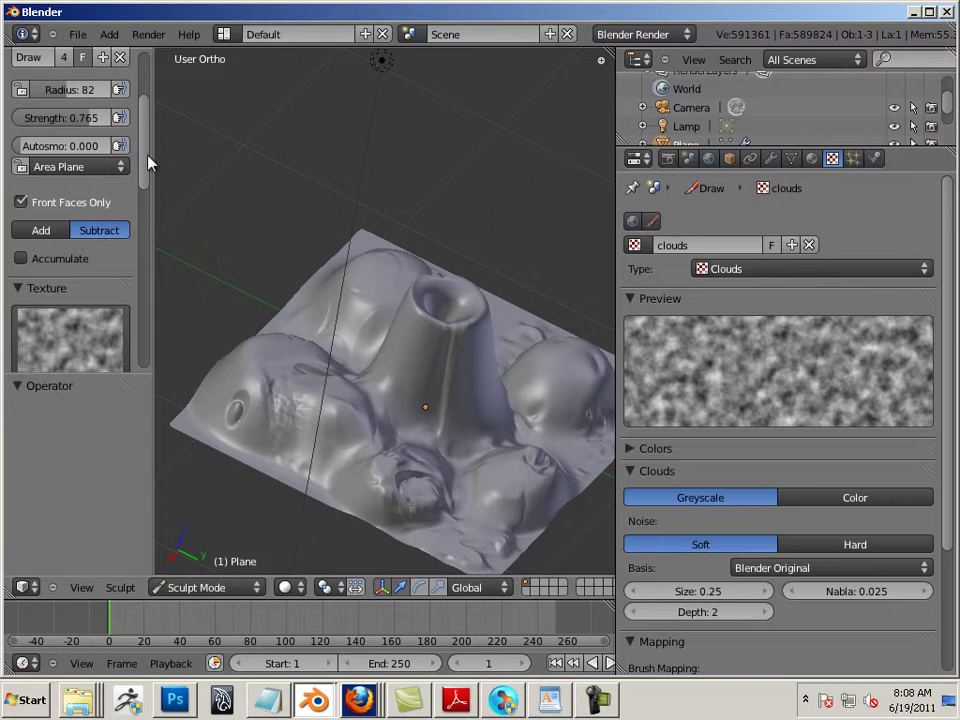
pyautogui.moveTo(146, 160); pyautogui.dragTo(154, 118)
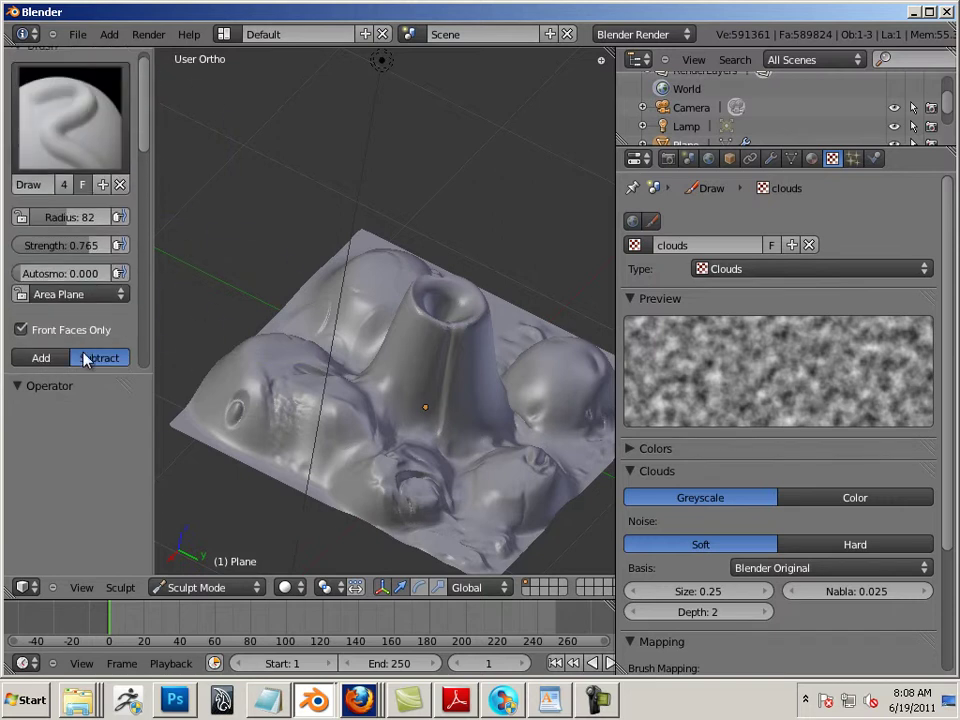
pyautogui.scroll(-2, 143, 145)
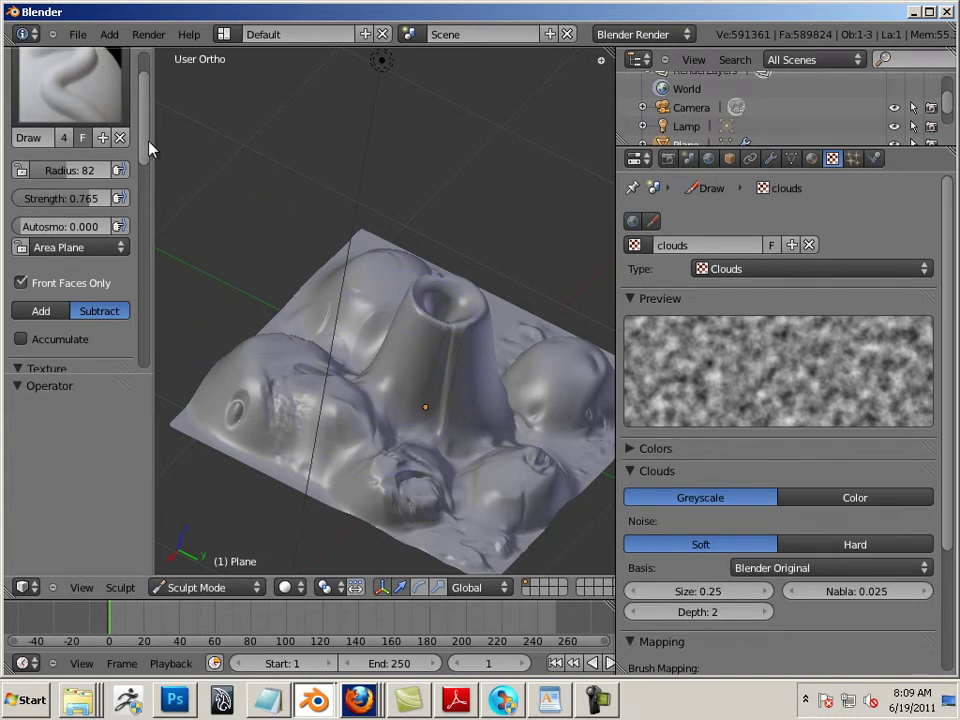
pyautogui.moveTo(51, 198); pyautogui.dragTo(21, 197)
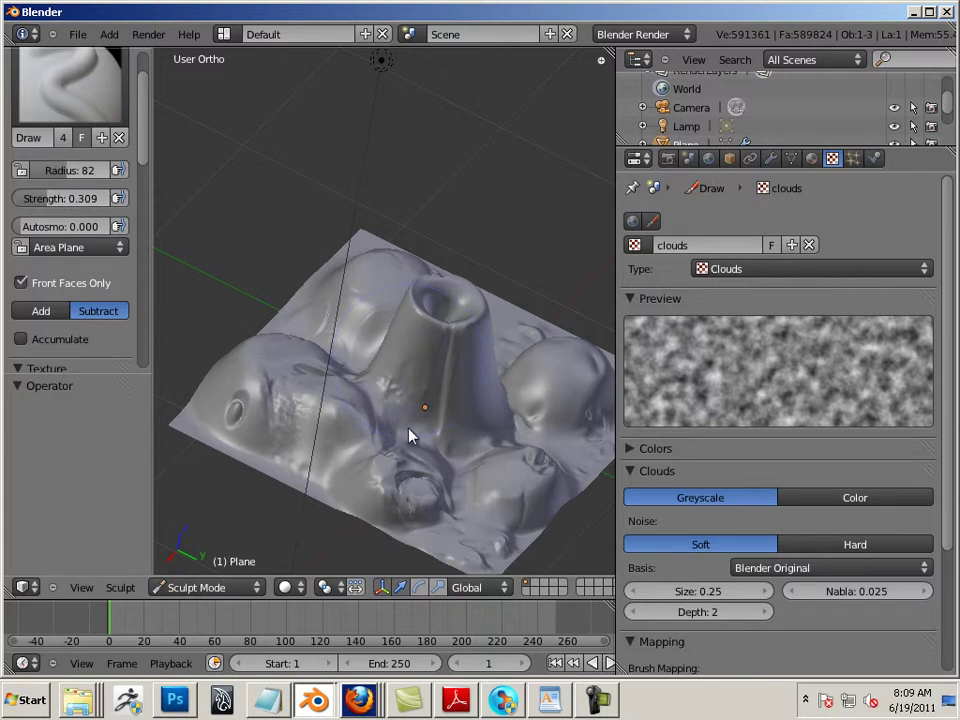
pyautogui.moveTo(426, 375)
pyautogui.mouseDown()
pyautogui.moveTo(453, 392)
pyautogui.moveTo(445, 415)
pyautogui.moveTo(397, 394)
pyautogui.moveTo(422, 424)
pyautogui.moveTo(398, 410)
pyautogui.moveTo(336, 410)
pyautogui.moveTo(327, 420)
pyautogui.moveTo(366, 478)
pyautogui.moveTo(321, 465)
pyautogui.moveTo(328, 440)
pyautogui.moveTo(242, 401)
pyautogui.moveTo(255, 445)
pyautogui.moveTo(232, 424)
pyautogui.moveTo(276, 419)
pyautogui.moveTo(302, 358)
pyautogui.moveTo(345, 435)
pyautogui.moveTo(339, 406)
pyautogui.moveTo(407, 481)
pyautogui.moveTo(435, 486)
pyautogui.moveTo(408, 514)
pyautogui.moveTo(448, 510)
pyautogui.mouseUp()
# Roughen the front mounds with cloud texture at strength 0.695, and the side mound and cone base at strength 0.537
pyautogui.moveTo(62, 198)
pyautogui.mouseDown()
pyautogui.moveTo(42, 204)
pyautogui.moveTo(86, 202)
pyautogui.mouseUp()
pyautogui.moveTo(396, 476)
pyautogui.mouseDown()
pyautogui.moveTo(459, 482)
pyautogui.moveTo(481, 542)
pyautogui.moveTo(529, 497)
pyautogui.mouseUp()
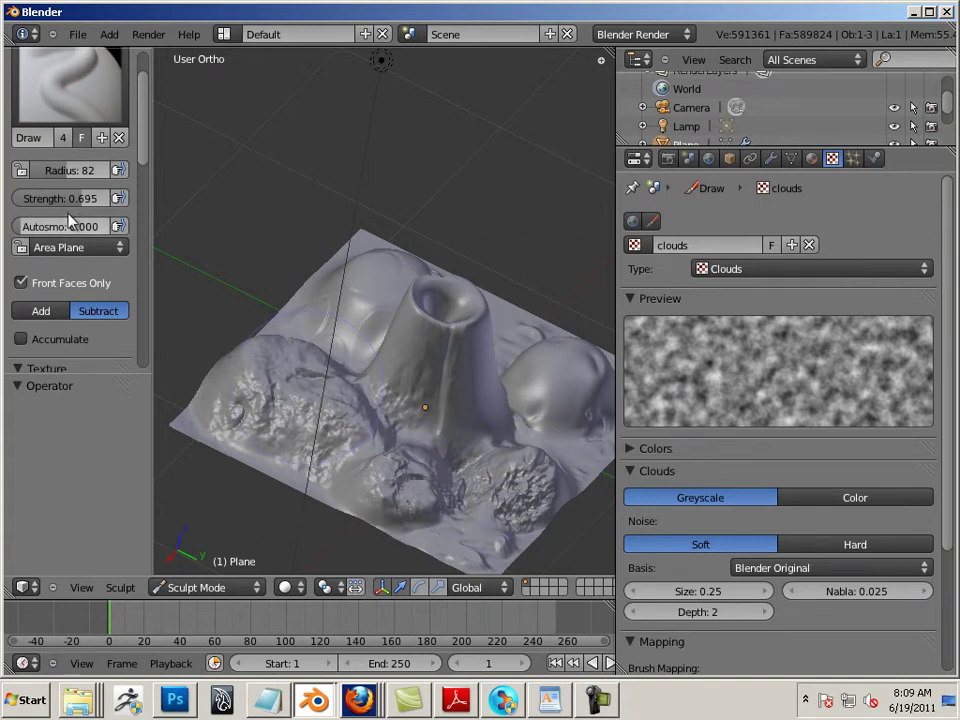
pyautogui.moveTo(72, 200); pyautogui.dragTo(52, 202)
pyautogui.moveTo(574, 409); pyautogui.dragTo(574, 461)
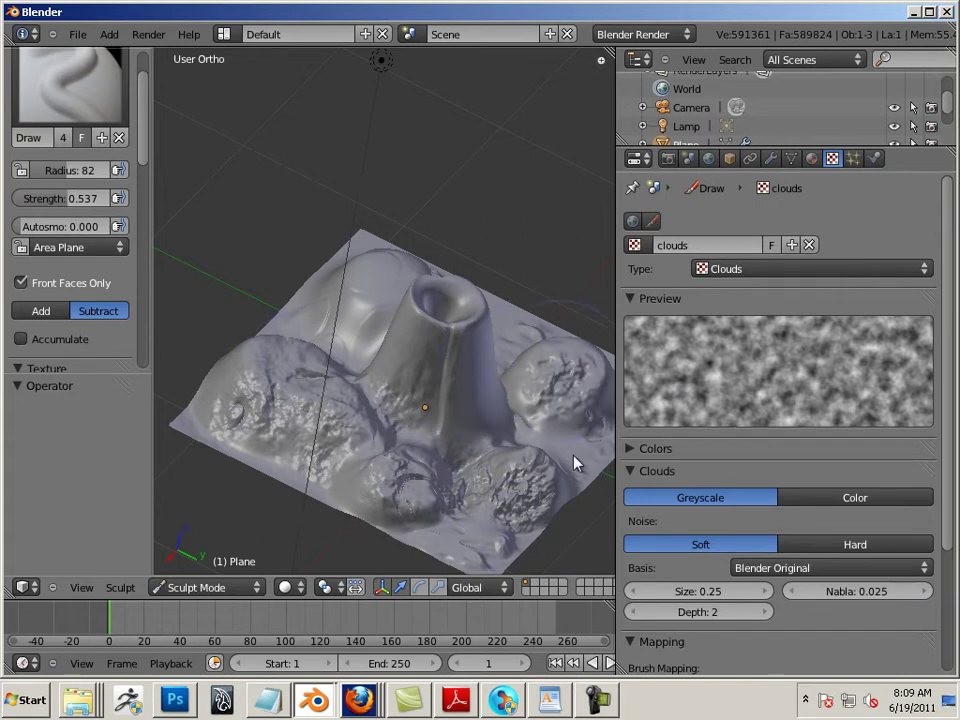
pyautogui.moveTo(436, 372)
pyautogui.mouseDown()
pyautogui.moveTo(466, 423)
pyautogui.moveTo(422, 508)
pyautogui.mouseUp()
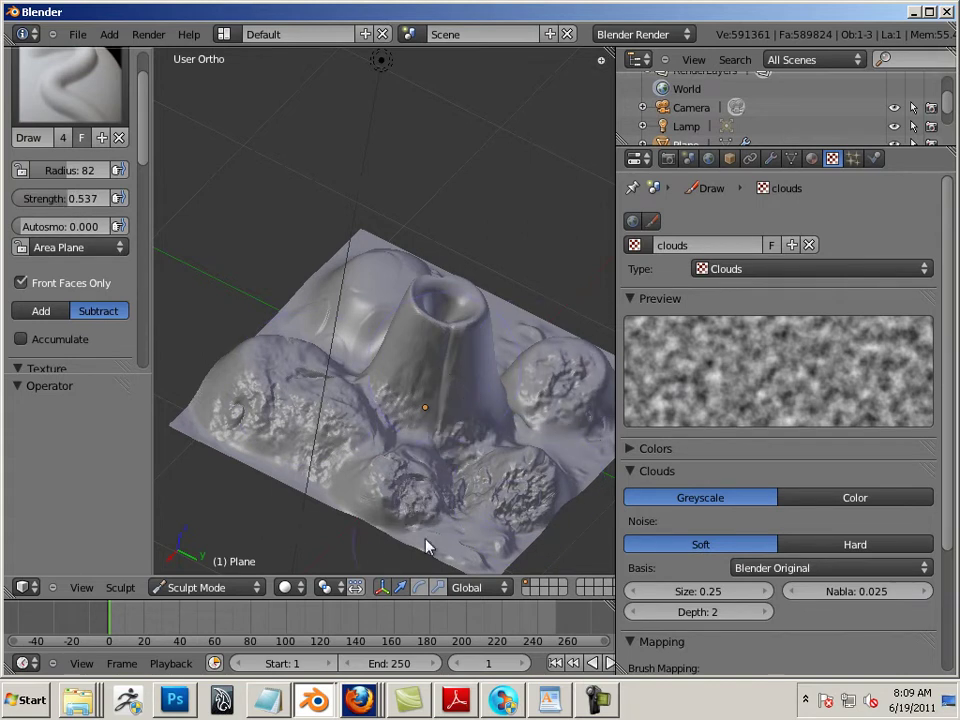
# Carve cloud texture over the smooth rear mound beside the crater, undoing an unwanted stroke
pyautogui.moveTo(340, 343)
pyautogui.mouseDown(button='middle')
pyautogui.moveTo(313, 360)
pyautogui.moveTo(373, 266)
pyautogui.mouseUp(button='middle')
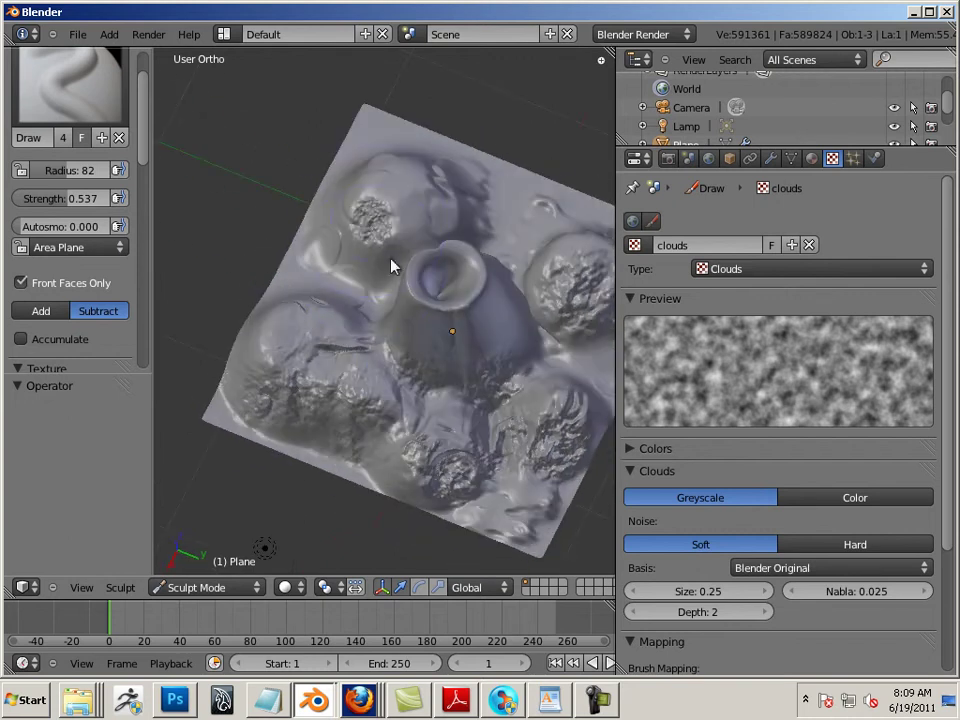
pyautogui.moveTo(340, 277); pyautogui.dragTo(386, 343)
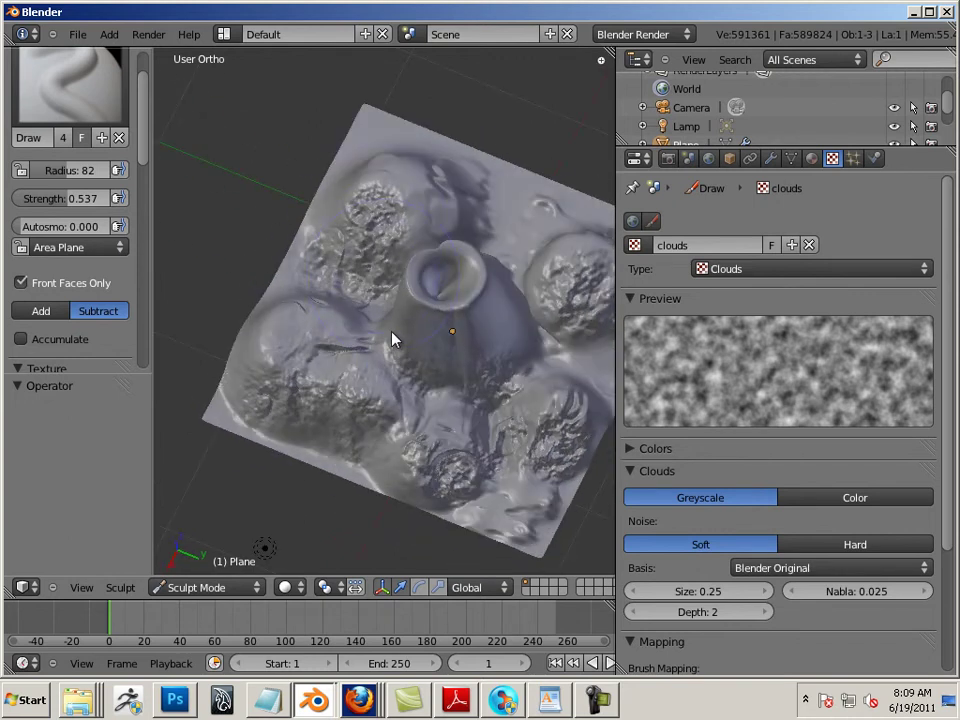
pyautogui.moveTo(463, 249)
pyautogui.mouseDown()
pyautogui.moveTo(411, 210)
pyautogui.moveTo(422, 249)
pyautogui.moveTo(396, 130)
pyautogui.moveTo(409, 173)
pyautogui.moveTo(405, 207)
pyautogui.mouseUp()
pyautogui.hotkey('ctrl', 'z')
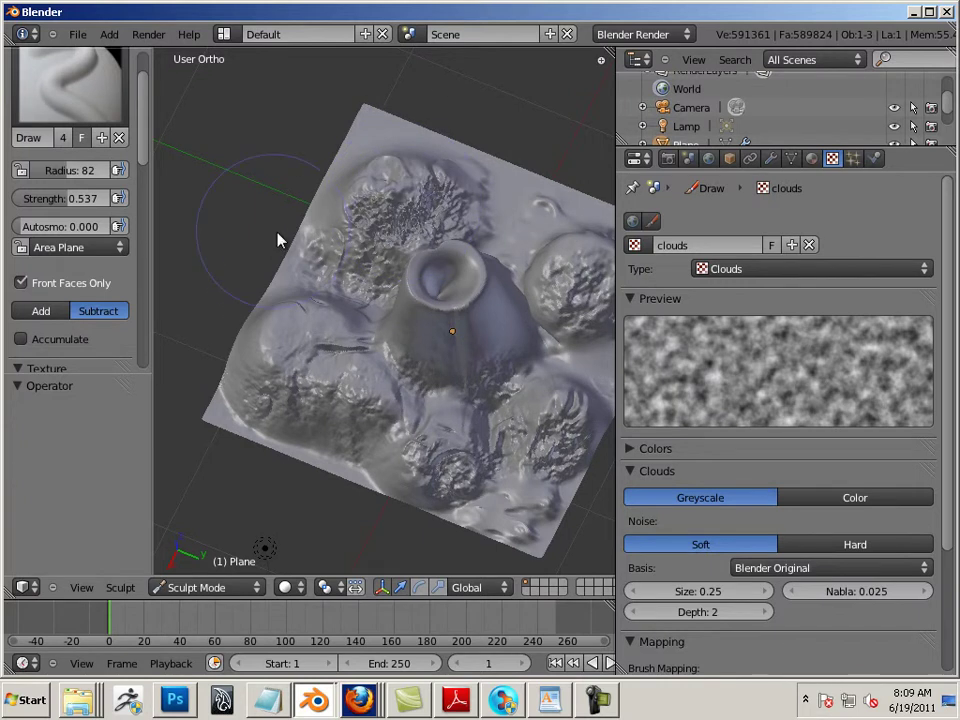
# Roughen the mound behind the crater and the smooth flank of the central cone with cloud texture
pyautogui.moveTo(281, 240); pyautogui.dragTo(340, 238, button='middle')
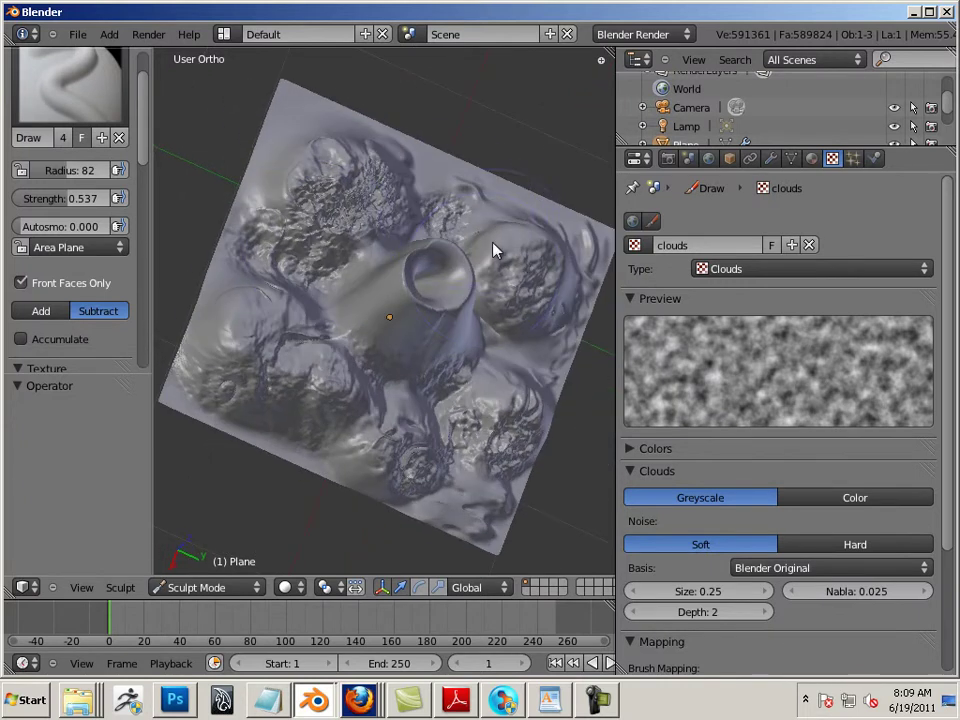
pyautogui.moveTo(493, 231); pyautogui.dragTo(514, 279)
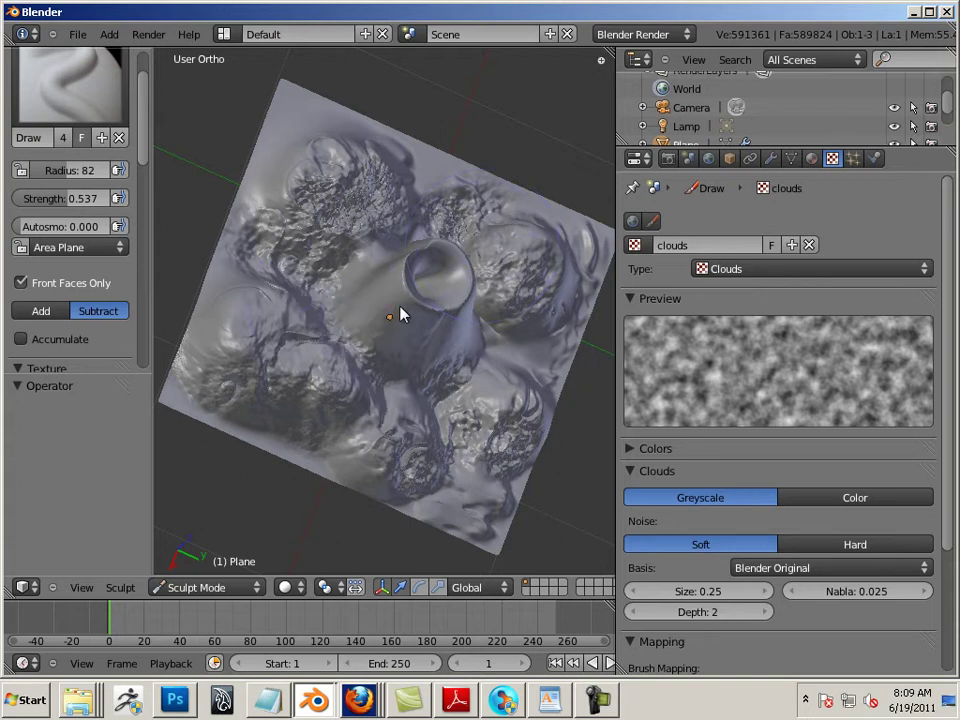
pyautogui.moveTo(400, 314)
pyautogui.mouseDown()
pyautogui.moveTo(368, 329)
pyautogui.moveTo(395, 364)
pyautogui.moveTo(369, 300)
pyautogui.mouseUp()
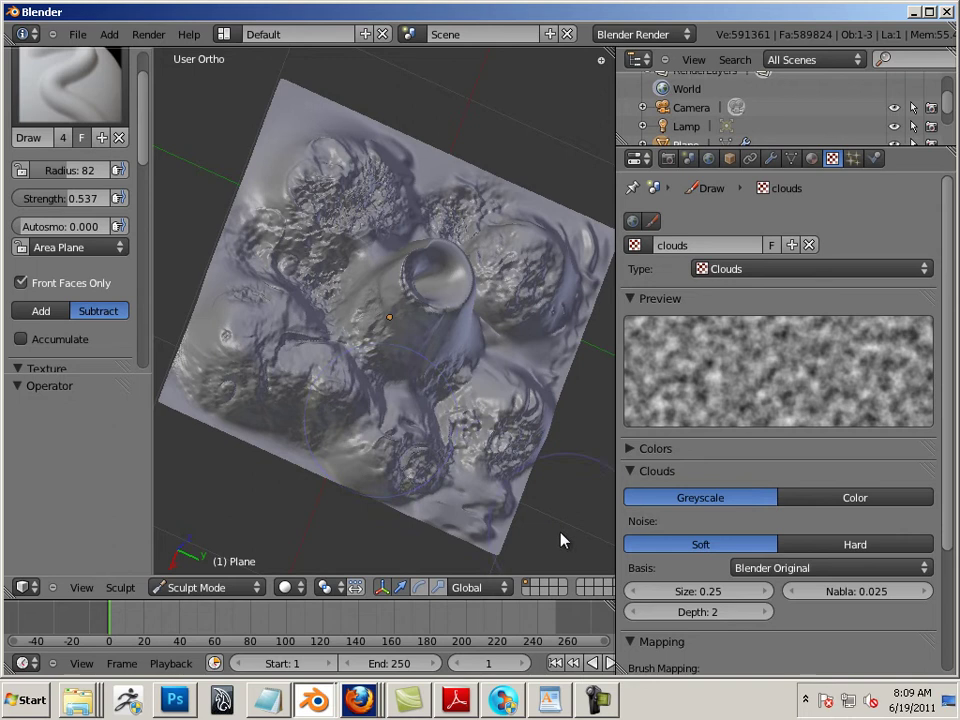
# Carve cloud texture over the remaining smooth sides of the central cone and the surrounding mounds
pyautogui.moveTo(561, 538)
pyautogui.mouseDown(button='middle')
pyautogui.moveTo(484, 516)
pyautogui.moveTo(500, 436)
pyautogui.mouseUp(button='middle')
pyautogui.moveTo(500, 436)
pyautogui.mouseDown()
pyautogui.moveTo(509, 496)
pyautogui.moveTo(522, 403)
pyautogui.moveTo(483, 381)
pyautogui.moveTo(480, 454)
pyautogui.moveTo(445, 431)
pyautogui.moveTo(448, 462)
pyautogui.mouseUp()
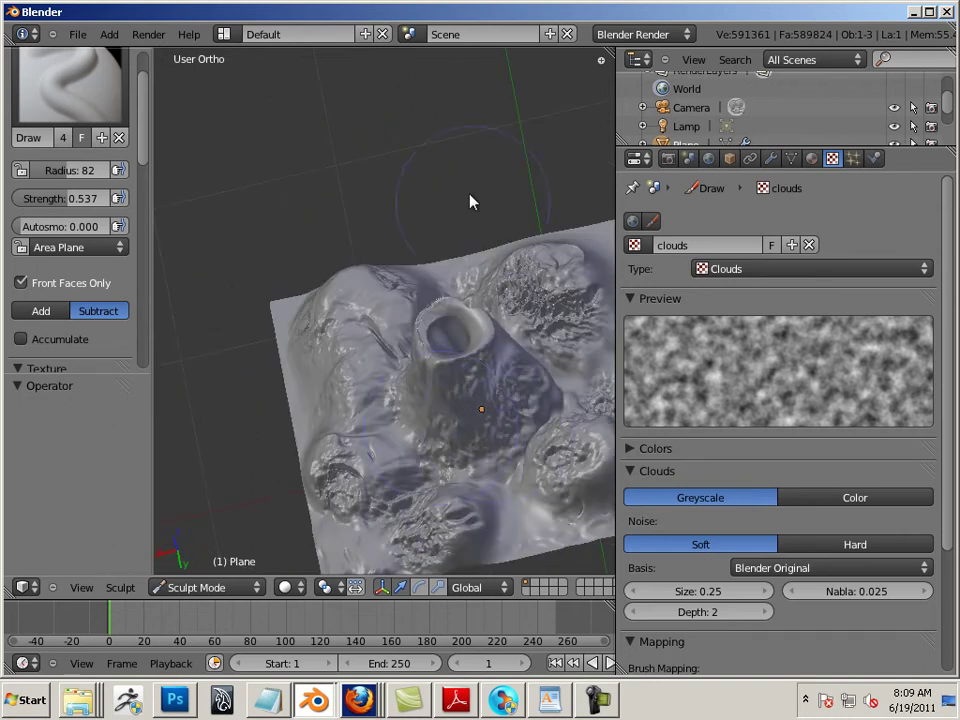
pyautogui.moveTo(469, 199)
pyautogui.mouseDown(button='middle')
pyautogui.moveTo(429, 279)
pyautogui.moveTo(490, 349)
pyautogui.mouseUp(button='middle')
pyautogui.moveTo(490, 349)
pyautogui.mouseDown()
pyautogui.moveTo(555, 372)
pyautogui.moveTo(534, 341)
pyautogui.moveTo(534, 355)
pyautogui.moveTo(493, 337)
pyautogui.moveTo(545, 380)
pyautogui.moveTo(522, 357)
pyautogui.mouseUp()
pyautogui.moveTo(246, 291); pyautogui.dragTo(330, 290, button='middle')
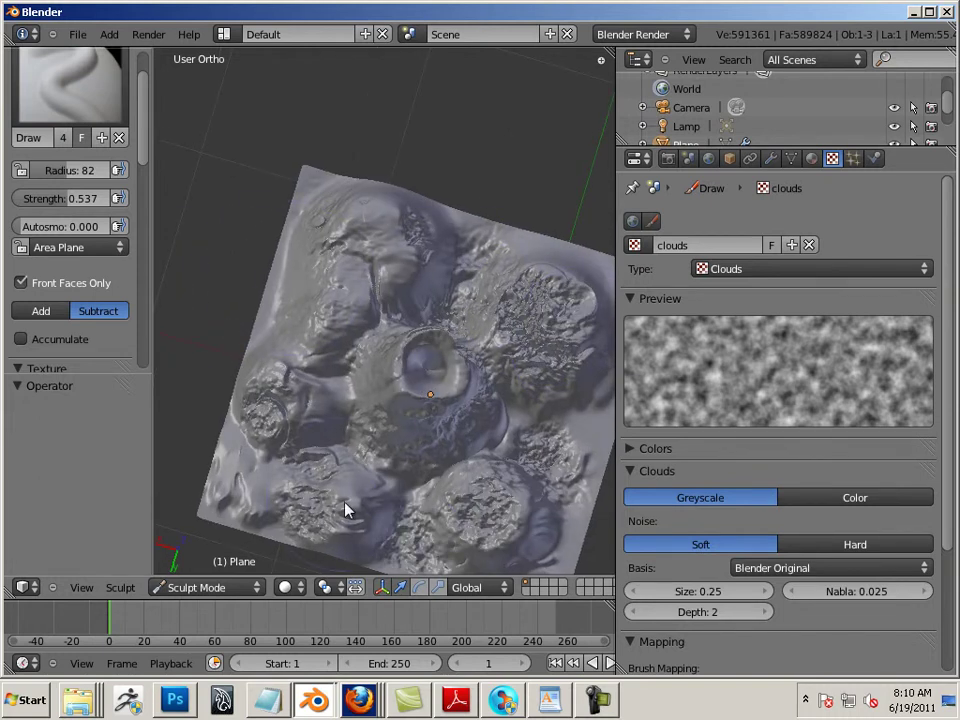
pyautogui.moveTo(347, 508)
pyautogui.mouseDown()
pyautogui.moveTo(328, 442)
pyautogui.moveTo(280, 402)
pyautogui.moveTo(324, 462)
pyautogui.moveTo(324, 368)
pyautogui.moveTo(349, 324)
pyautogui.moveTo(356, 363)
pyautogui.moveTo(384, 244)
pyautogui.moveTo(385, 366)
pyautogui.moveTo(334, 362)
pyautogui.mouseUp()
# Switch to the Scrape/Peaks brush and scrape down the rough mound tops, shrinking the brush radius along the way
pyautogui.click(84, 82)
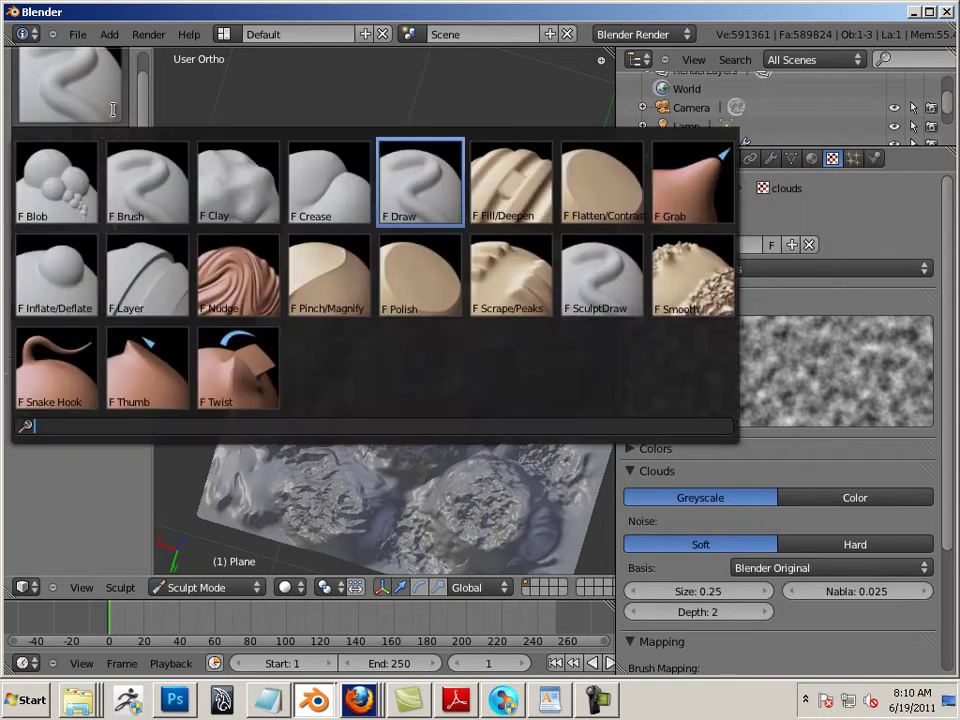
pyautogui.click(510, 275)
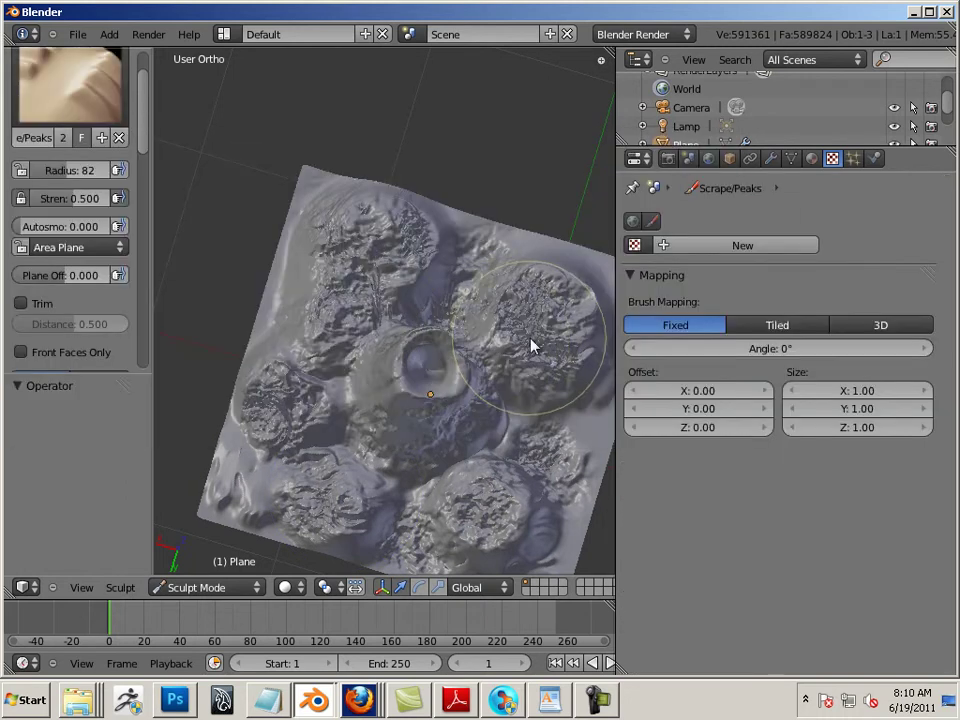
pyautogui.moveTo(565, 345)
pyautogui.mouseDown()
pyautogui.moveTo(557, 296)
pyautogui.moveTo(535, 299)
pyautogui.moveTo(513, 322)
pyautogui.moveTo(535, 358)
pyautogui.mouseUp()
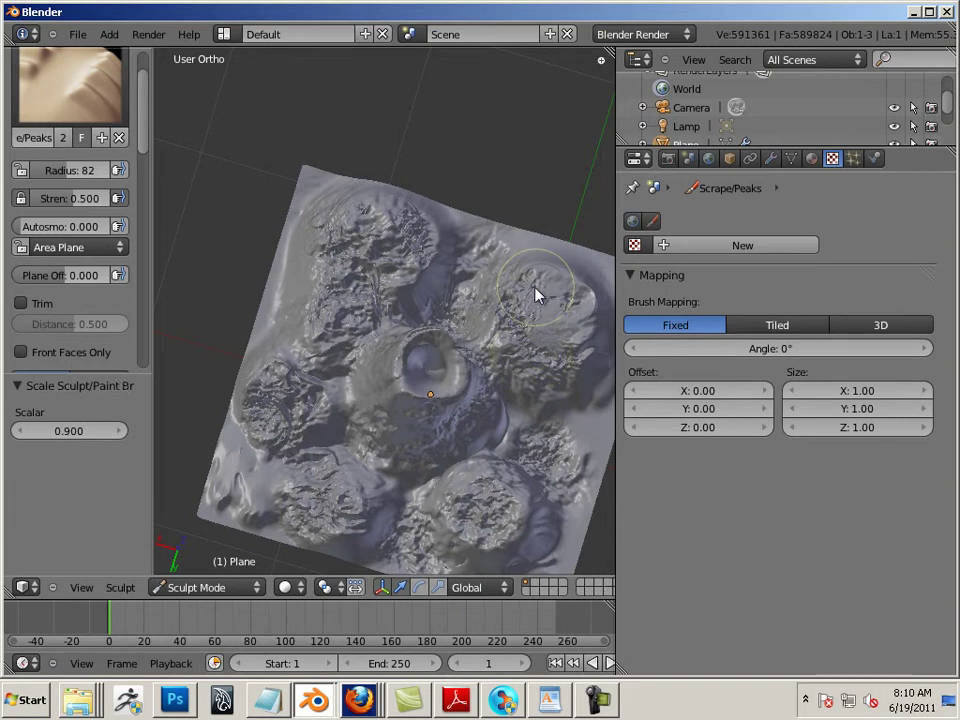
pyautogui.press('f')
pyautogui.click(393, 280)
pyautogui.moveTo(393, 280)
pyautogui.mouseDown()
pyautogui.moveTo(381, 232)
pyautogui.moveTo(364, 229)
pyautogui.moveTo(391, 244)
pyautogui.moveTo(388, 266)
pyautogui.moveTo(328, 284)
pyautogui.moveTo(360, 279)
pyautogui.moveTo(370, 293)
pyautogui.moveTo(312, 344)
pyautogui.moveTo(322, 362)
pyautogui.moveTo(278, 392)
pyautogui.moveTo(298, 405)
pyautogui.moveTo(263, 390)
pyautogui.moveTo(288, 396)
pyautogui.moveTo(301, 446)
pyautogui.moveTo(281, 470)
pyautogui.moveTo(333, 494)
pyautogui.moveTo(329, 518)
pyautogui.moveTo(461, 511)
pyautogui.moveTo(492, 527)
pyautogui.moveTo(488, 494)
pyautogui.moveTo(485, 525)
pyautogui.moveTo(434, 537)
pyautogui.moveTo(430, 545)
pyautogui.moveTo(448, 557)
pyautogui.moveTo(508, 500)
pyautogui.moveTo(477, 518)
pyautogui.moveTo(422, 458)
pyautogui.moveTo(486, 426)
pyautogui.moveTo(493, 435)
pyautogui.moveTo(490, 394)
pyautogui.moveTo(430, 365)
pyautogui.moveTo(420, 370)
pyautogui.moveTo(464, 371)
pyautogui.moveTo(443, 398)
pyautogui.moveTo(472, 387)
pyautogui.moveTo(433, 401)
pyautogui.moveTo(410, 392)
pyautogui.moveTo(405, 352)
pyautogui.moveTo(432, 342)
pyautogui.moveTo(423, 335)
pyautogui.moveTo(416, 340)
pyautogui.moveTo(453, 341)
pyautogui.moveTo(468, 374)
pyautogui.moveTo(446, 392)
pyautogui.moveTo(393, 396)
pyautogui.moveTo(401, 396)
pyautogui.moveTo(358, 444)
pyautogui.mouseUp()
# Reduce the Scrape/Peaks radius to 19 and scrape the crater rim and nearby rough areas
pyautogui.press('f')
pyautogui.click(444, 405)
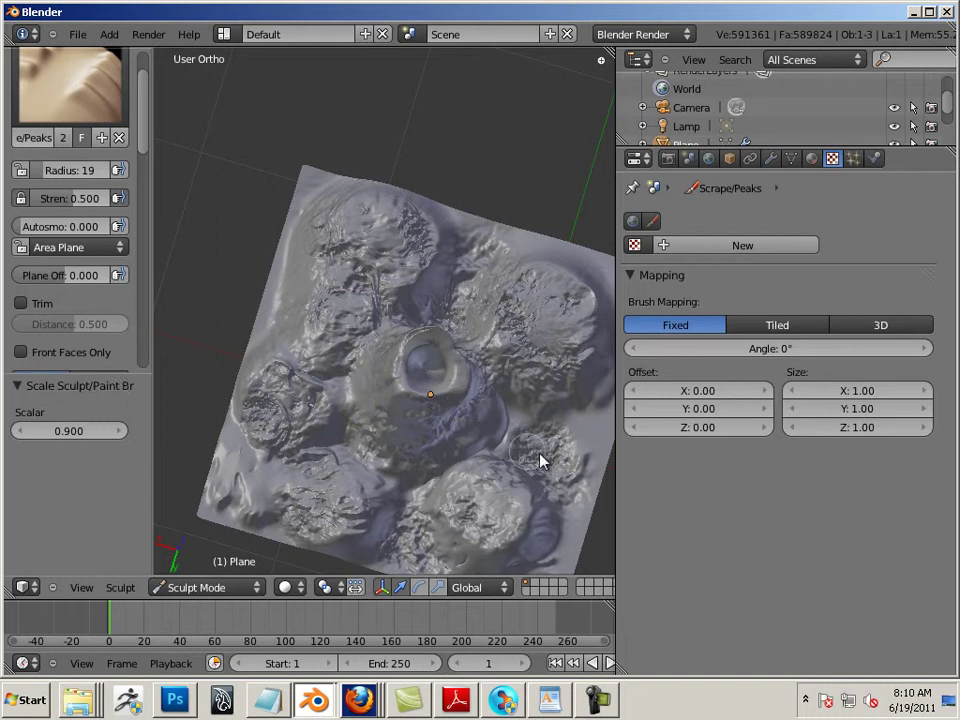
pyautogui.moveTo(489, 197)
pyautogui.mouseDown(button='middle')
pyautogui.moveTo(465, 146)
pyautogui.moveTo(426, 208)
pyautogui.moveTo(392, 229)
pyautogui.moveTo(439, 390)
pyautogui.mouseUp(button='middle')
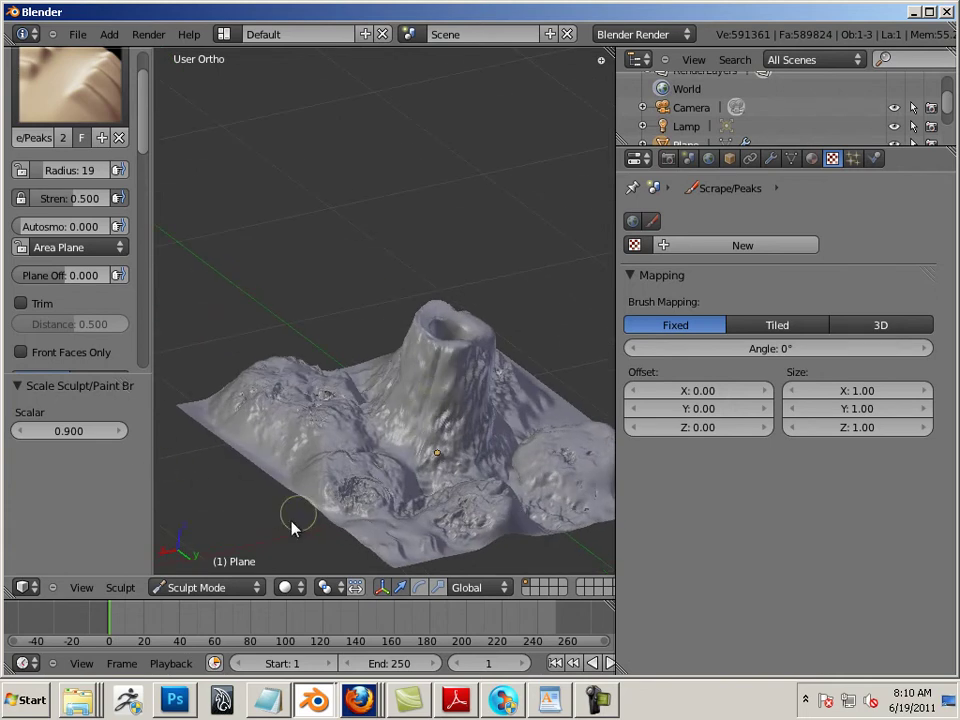
# Scrape down the rough top of the small mound near the plane's front edge and the mounds at the far corners
pyautogui.moveTo(296, 514)
pyautogui.mouseDown(button='middle')
pyautogui.moveTo(219, 592)
pyautogui.moveTo(191, 474)
pyautogui.moveTo(204, 540)
pyautogui.moveTo(212, 490)
pyautogui.mouseUp(button='middle')
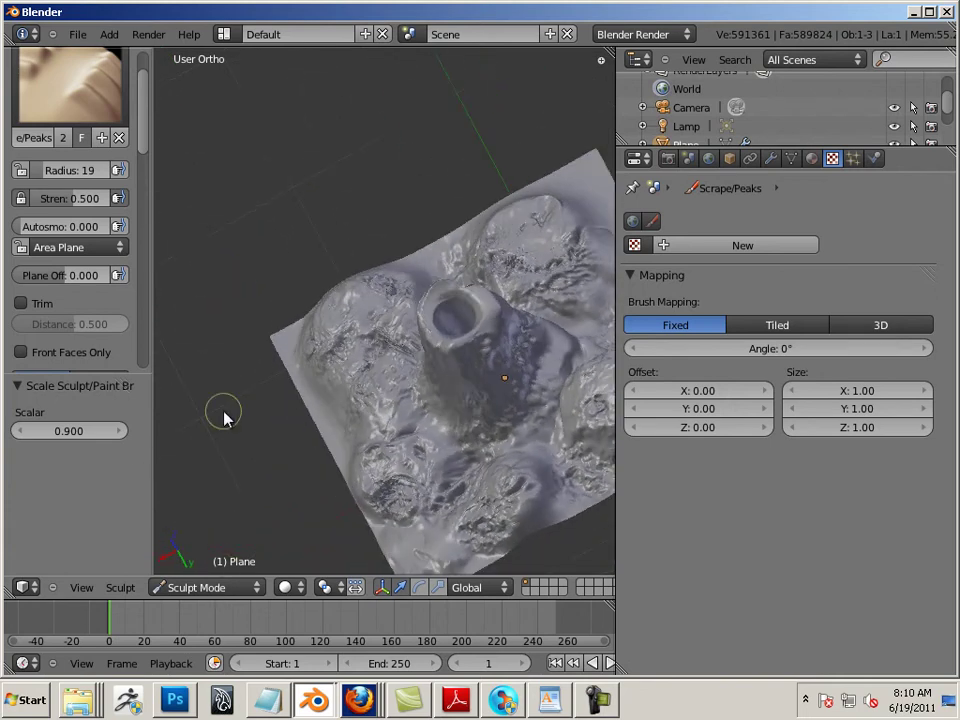
pyautogui.moveTo(256, 347)
pyautogui.mouseDown(button='middle')
pyautogui.moveTo(206, 332)
pyautogui.moveTo(216, 366)
pyautogui.moveTo(316, 496)
pyautogui.mouseUp(button='middle')
pyautogui.moveTo(332, 422)
pyautogui.mouseDown(button='middle')
pyautogui.moveTo(409, 429)
pyautogui.moveTo(375, 430)
pyautogui.moveTo(336, 381)
pyautogui.moveTo(356, 406)
pyautogui.mouseUp(button='middle')
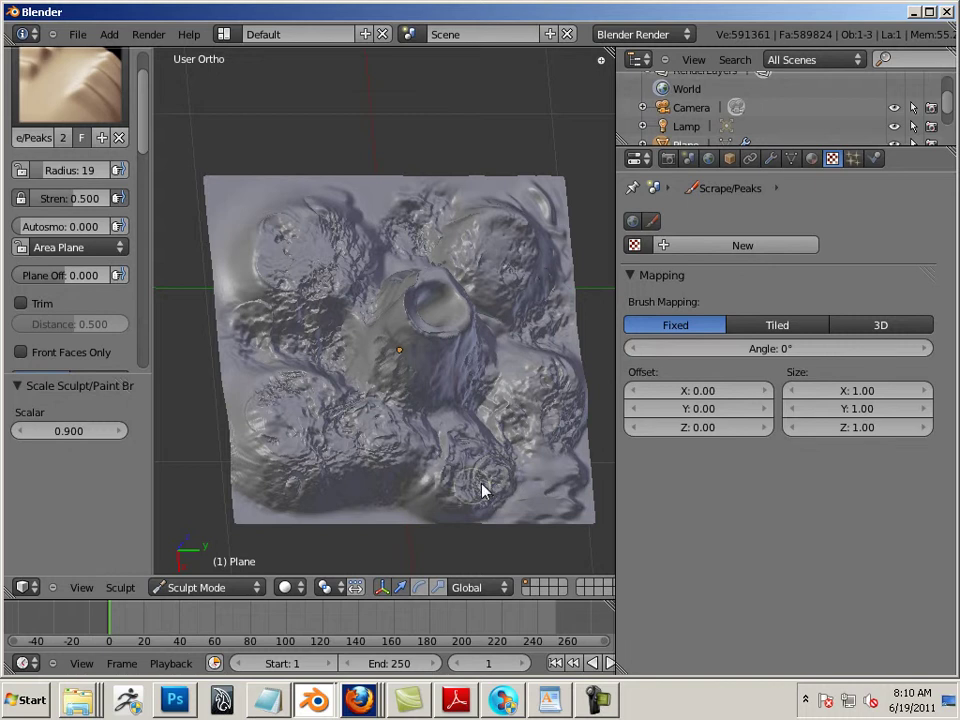
pyautogui.moveTo(476, 450); pyautogui.dragTo(439, 489)
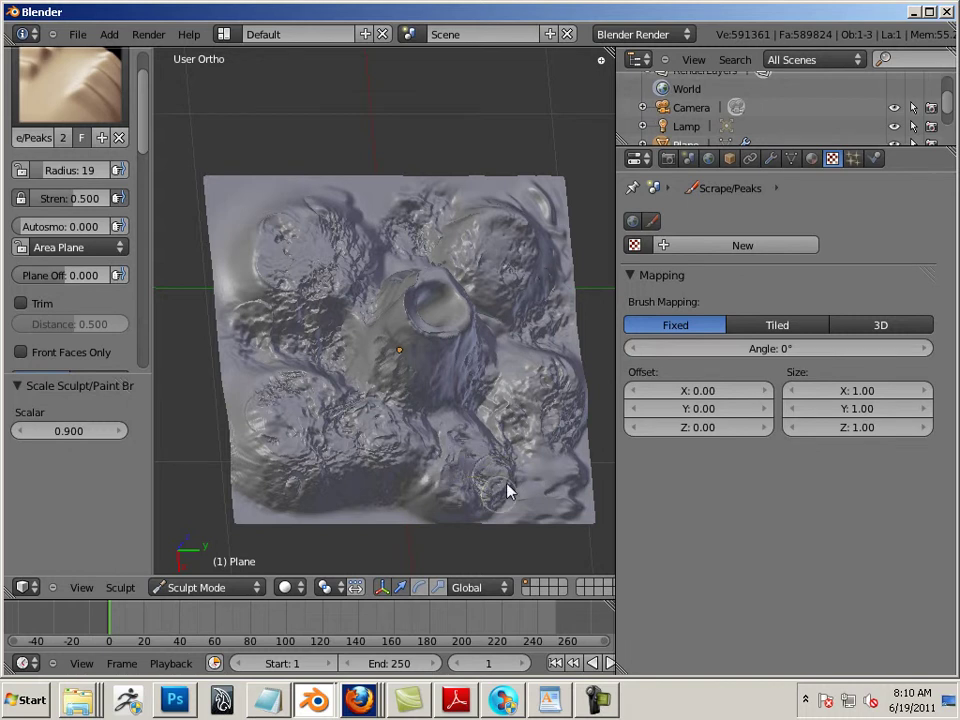
pyautogui.moveTo(385, 448); pyautogui.dragTo(360, 452, button='middle')
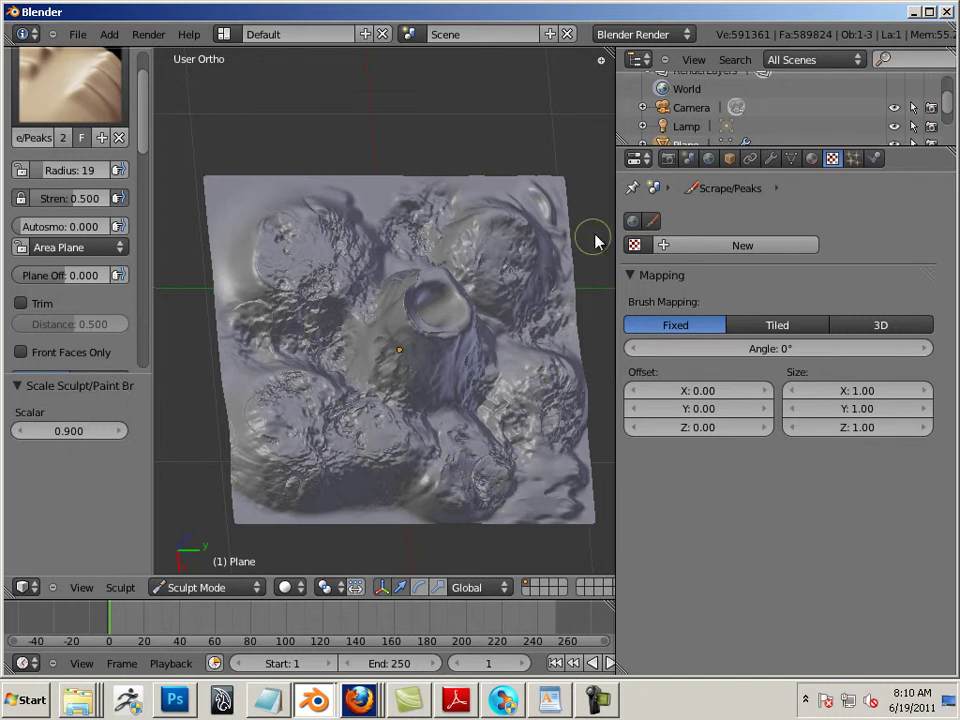
pyautogui.moveTo(598, 240); pyautogui.dragTo(587, 210, button='middle')
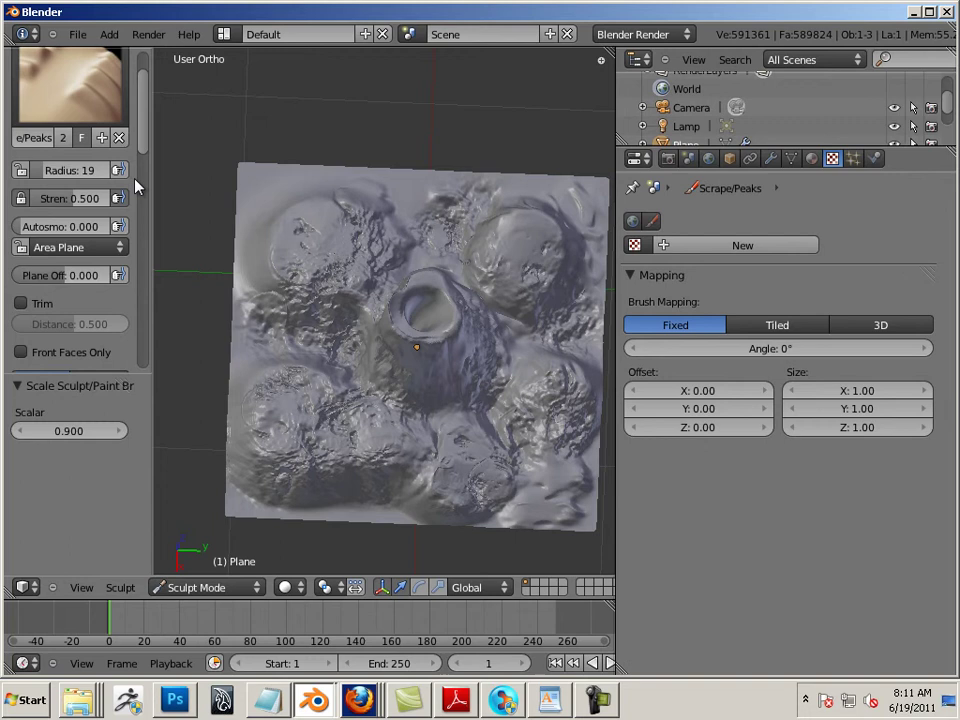
# Switch to the Draw brush and give it a new texture of type Noise
pyautogui.click(70, 88)
pyautogui.click(420, 182)
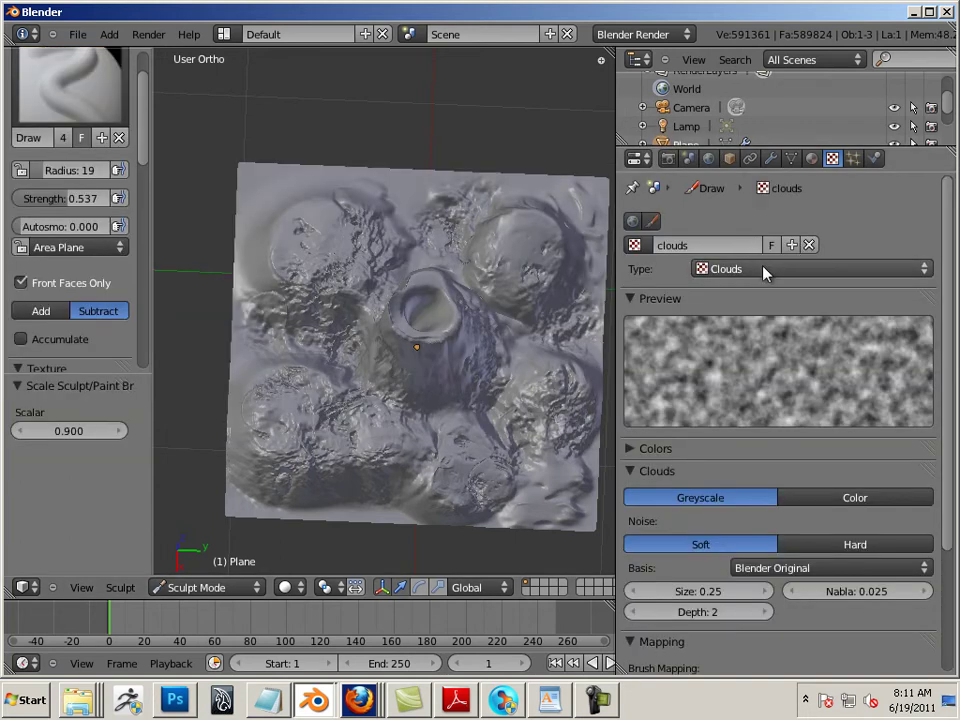
pyautogui.click(791, 245)
pyautogui.click(789, 268)
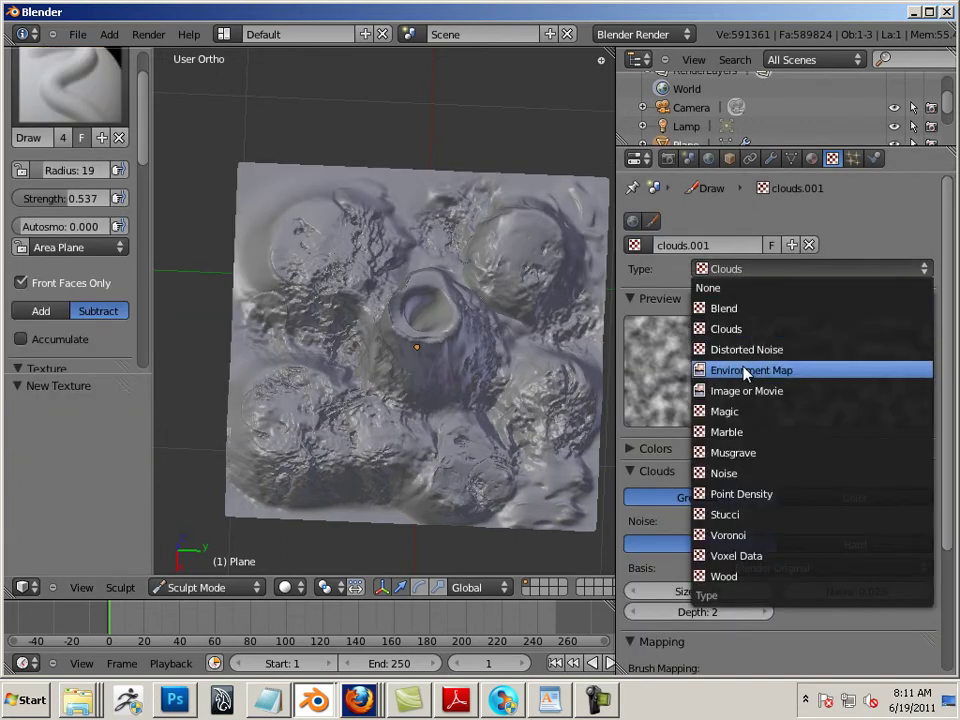
pyautogui.click(739, 476)
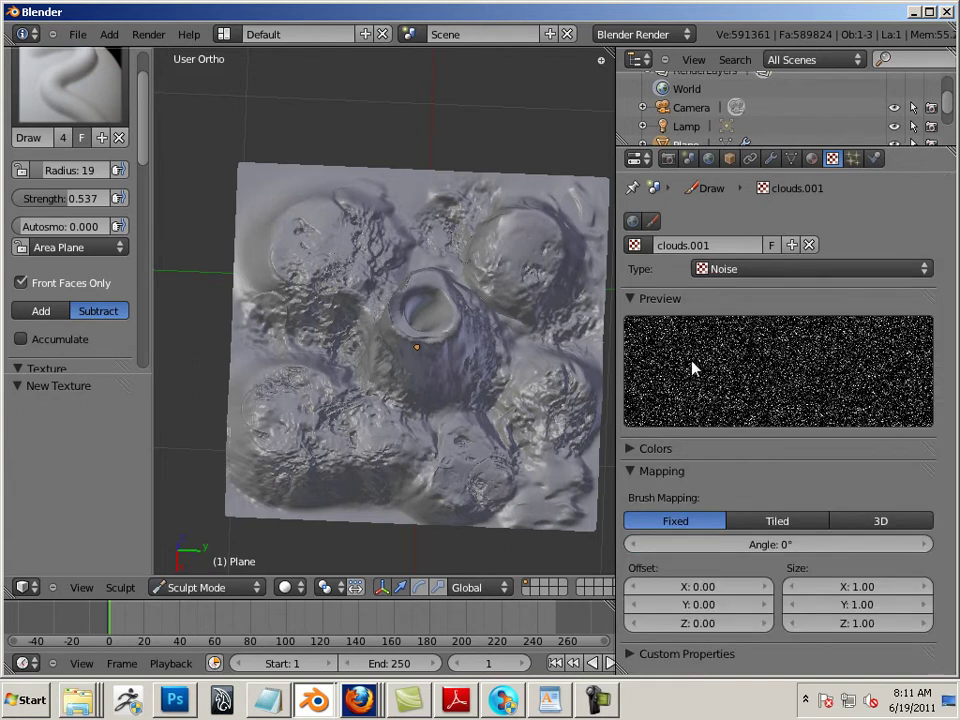
# Rename the new brush texture as noise
pyautogui.click(728, 255)
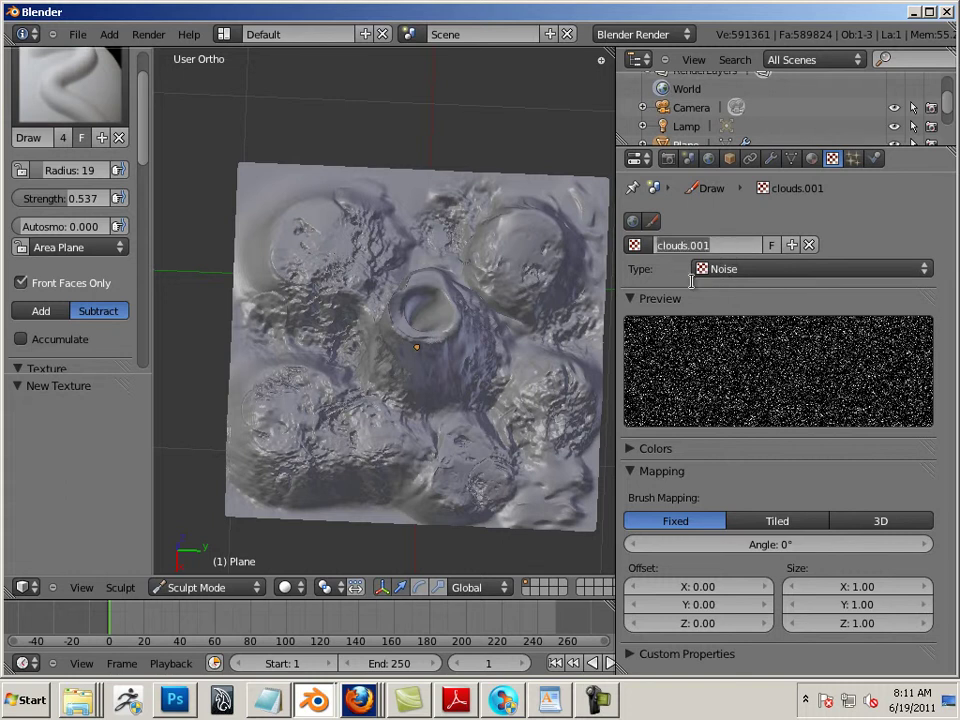
pyautogui.write('noise')
pyautogui.press('Return')
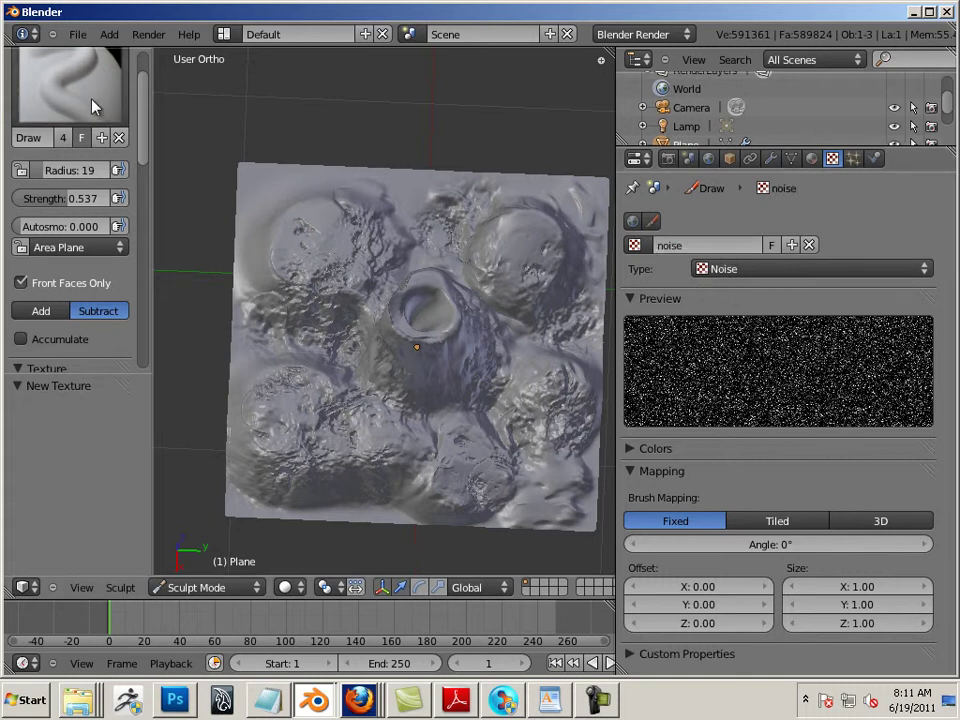
pyautogui.click(720, 246)
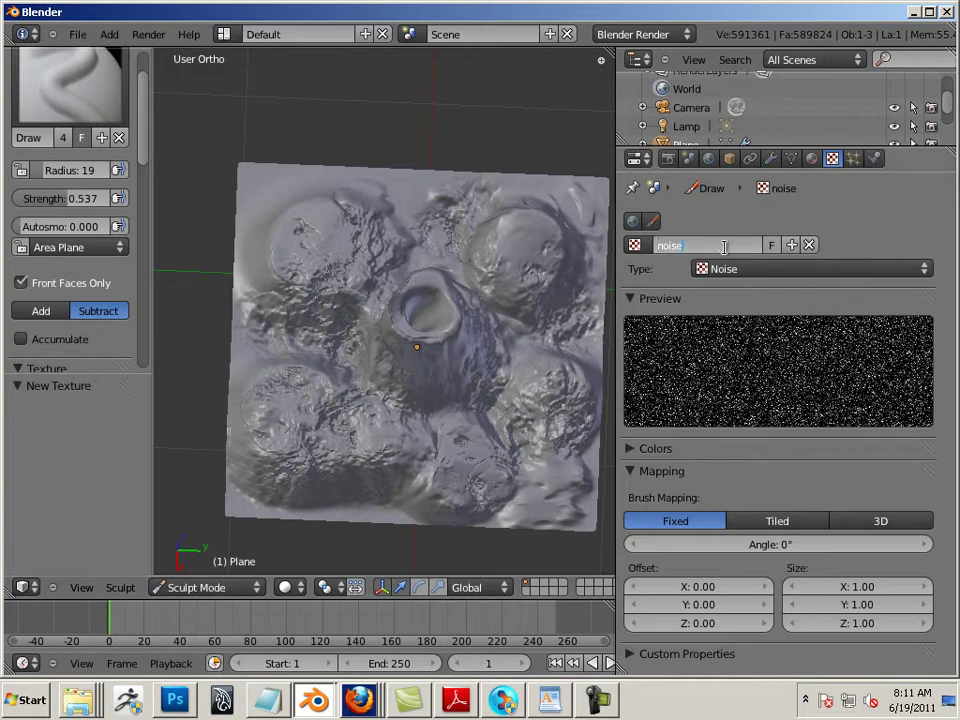
pyautogui.click(452, 246)
# Enlarge the Draw brush radius to 53
pyautogui.scroll(-5, 137, 180)
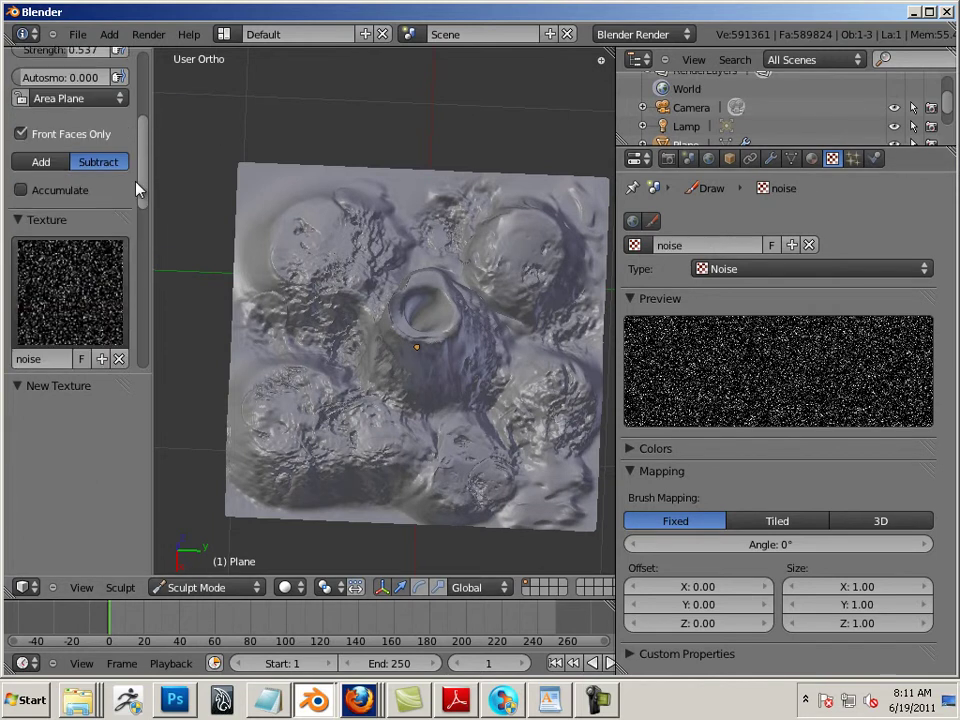
pyautogui.click(79, 208)
pyautogui.click(406, 323)
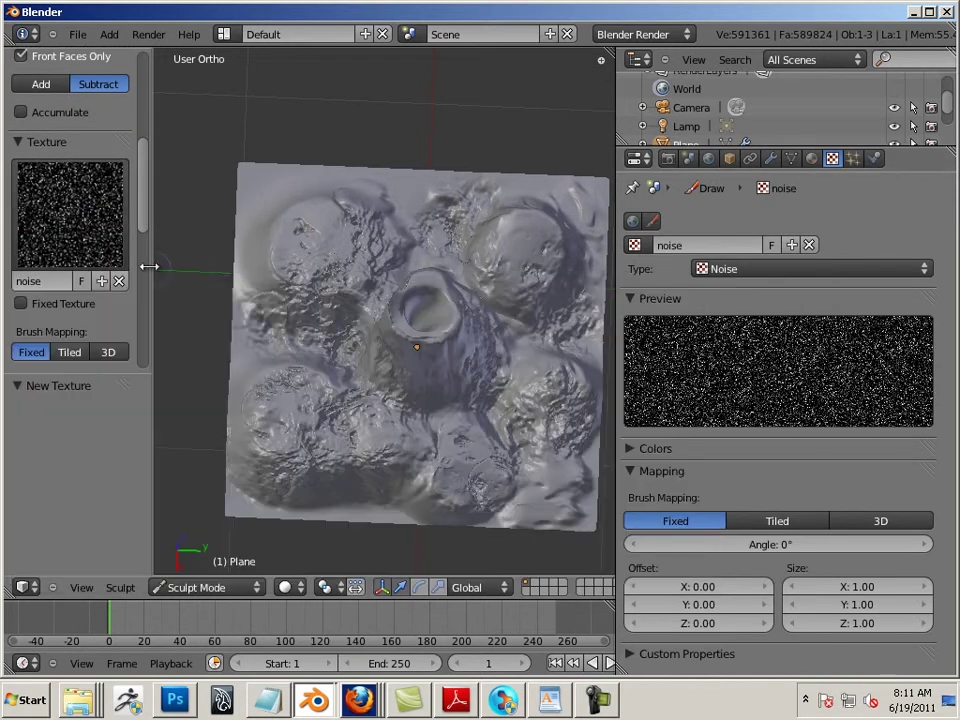
pyautogui.press(']')
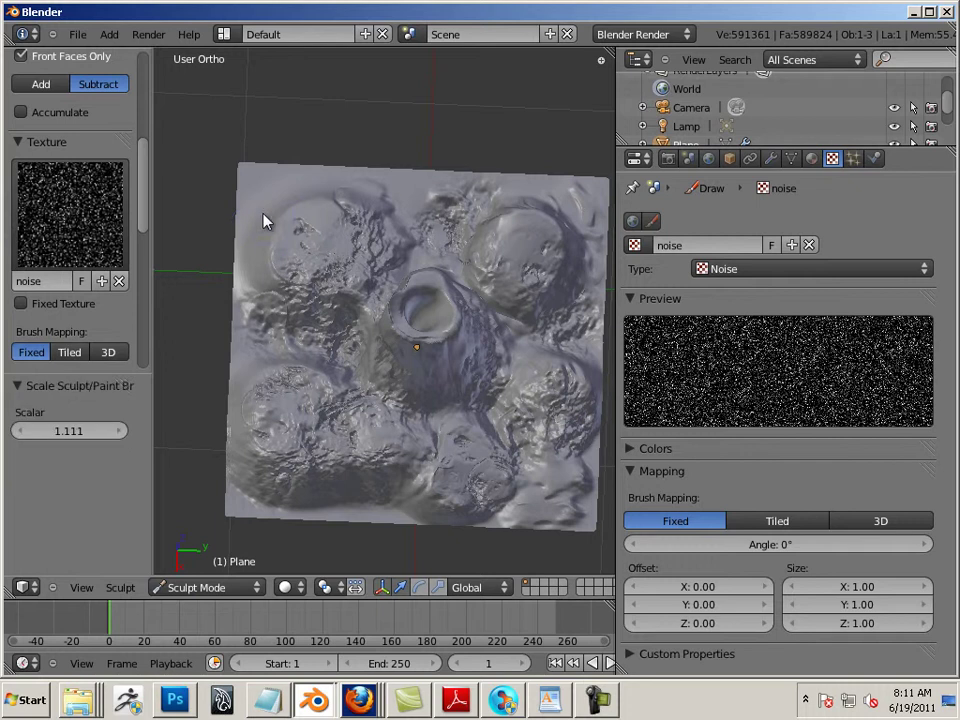
# Try a noise stroke on the large mound at the plane's far corner and undo it
pyautogui.moveTo(326, 256); pyautogui.dragTo(330, 315)
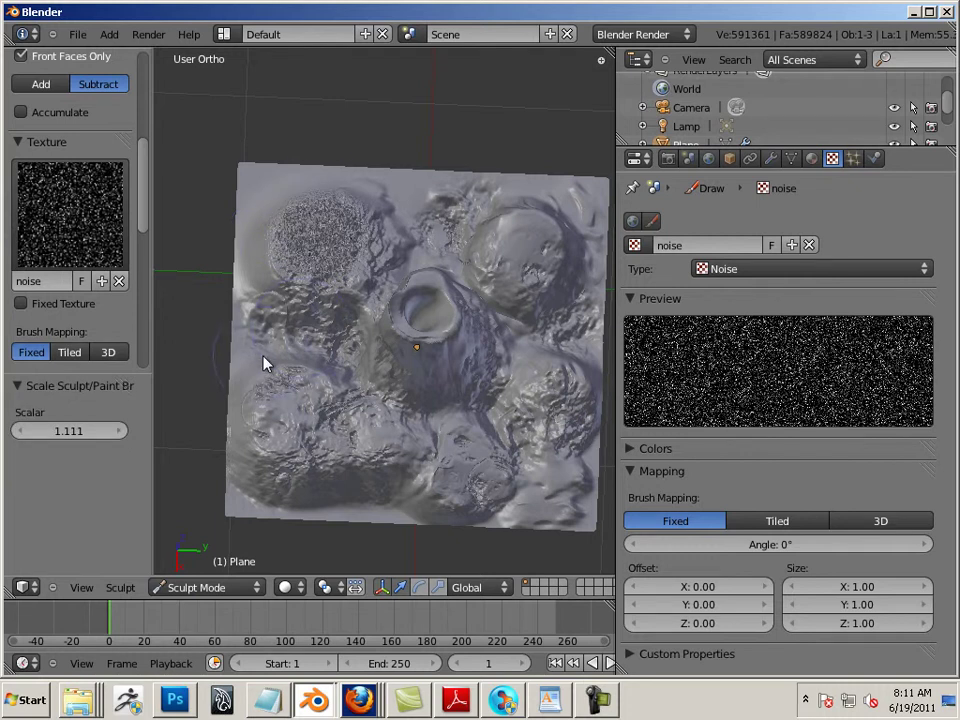
pyautogui.hotkey('ctrl', 'z')
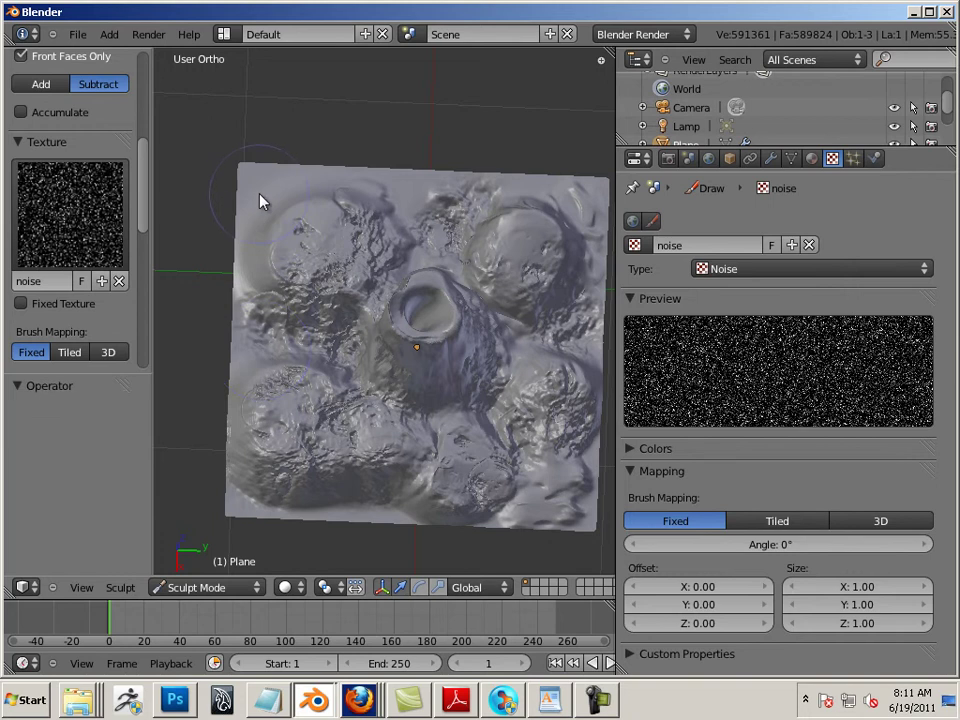
# Lower the Draw brush strength to 0.121 and roughen the flat ground along the plane's edges with noise
pyautogui.scroll(6, 147, 200)
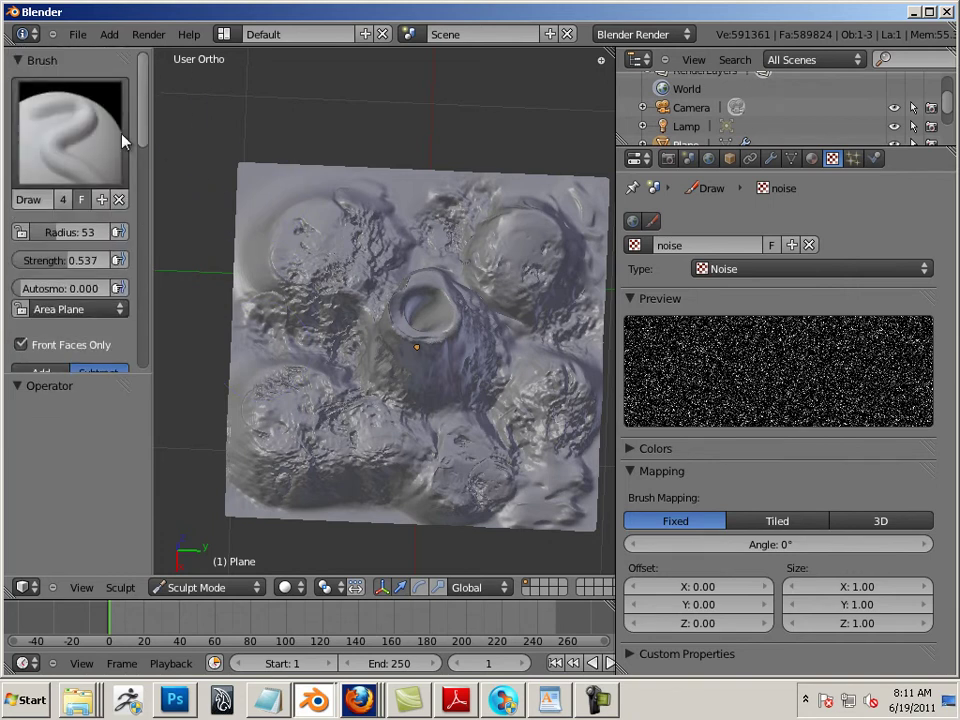
pyautogui.moveTo(60, 266); pyautogui.dragTo(20, 261)
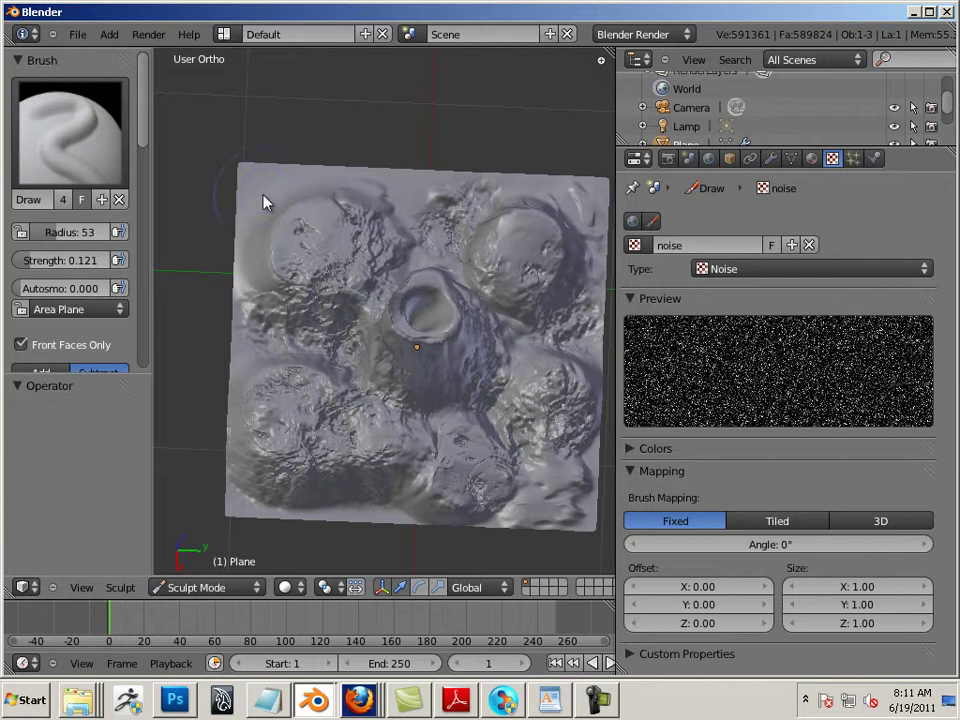
pyautogui.moveTo(265, 200)
pyautogui.mouseDown()
pyautogui.moveTo(254, 230)
pyautogui.moveTo(248, 207)
pyautogui.moveTo(243, 312)
pyautogui.mouseUp()
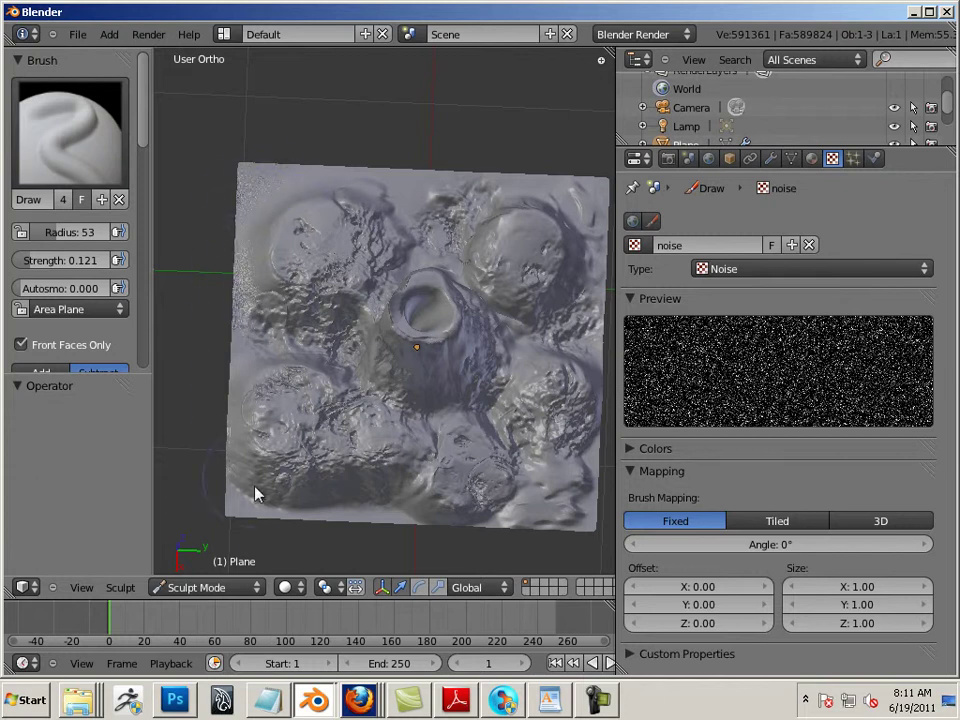
pyautogui.moveTo(291, 518)
pyautogui.mouseDown()
pyautogui.moveTo(405, 522)
pyautogui.moveTo(397, 518)
pyautogui.moveTo(424, 497)
pyautogui.mouseUp()
pyautogui.moveTo(313, 185)
pyautogui.mouseDown()
pyautogui.moveTo(319, 195)
pyautogui.moveTo(468, 204)
pyautogui.mouseUp()
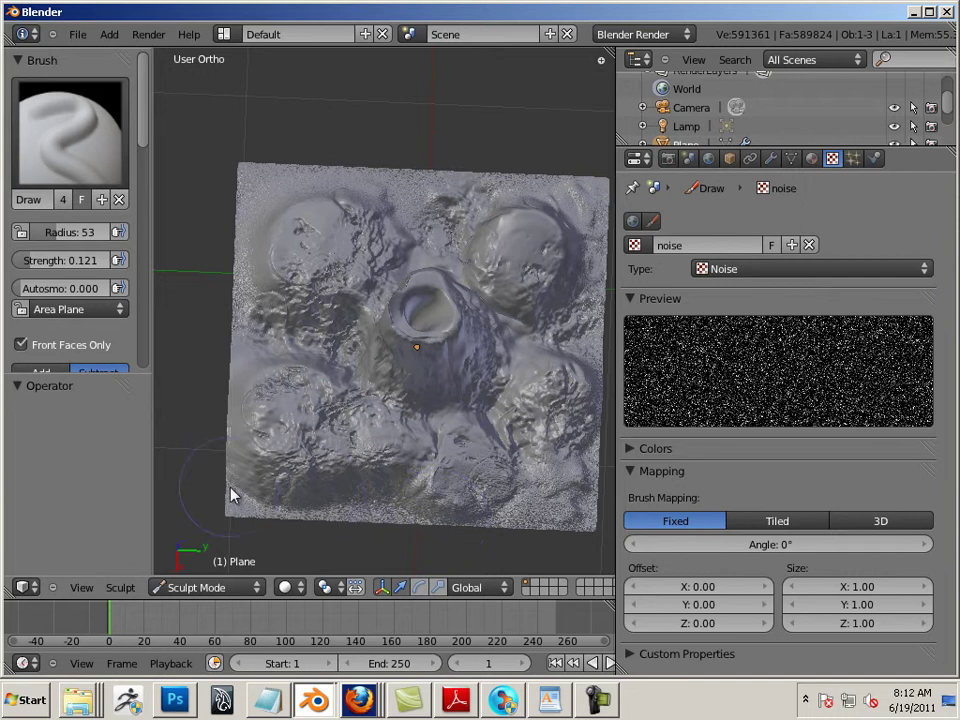
# Reduce the Draw brush strength to 0.05183 and lightly roughen the mounds and central cone with noise
pyautogui.moveTo(27, 262); pyautogui.dragTo(20, 261)
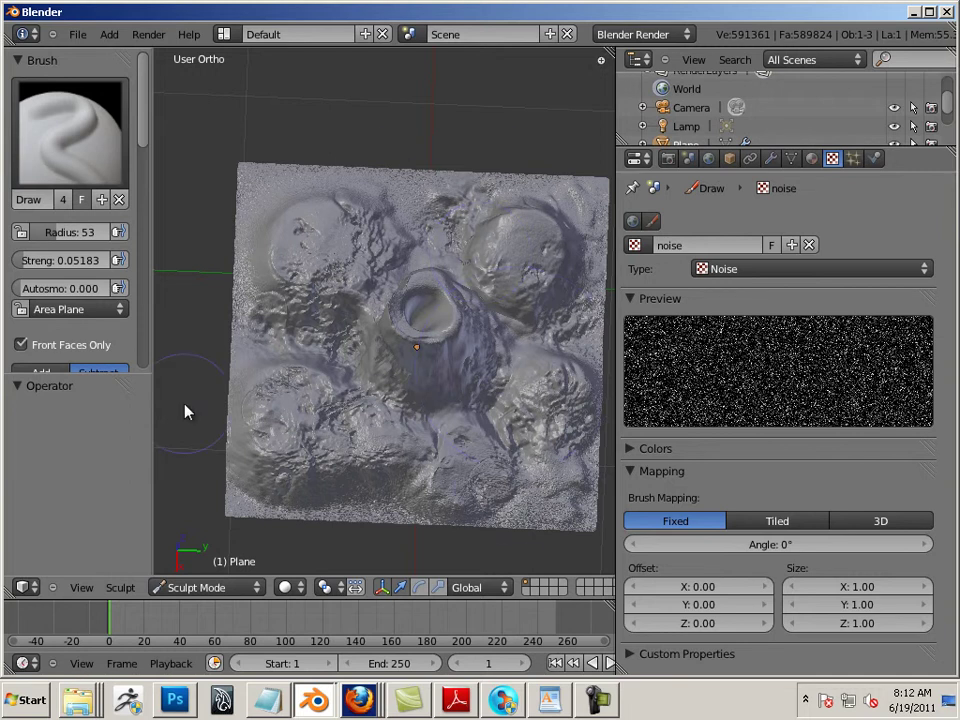
pyautogui.moveTo(206, 411)
pyautogui.mouseDown(button='middle')
pyautogui.moveTo(225, 332)
pyautogui.moveTo(429, 369)
pyautogui.mouseUp(button='middle')
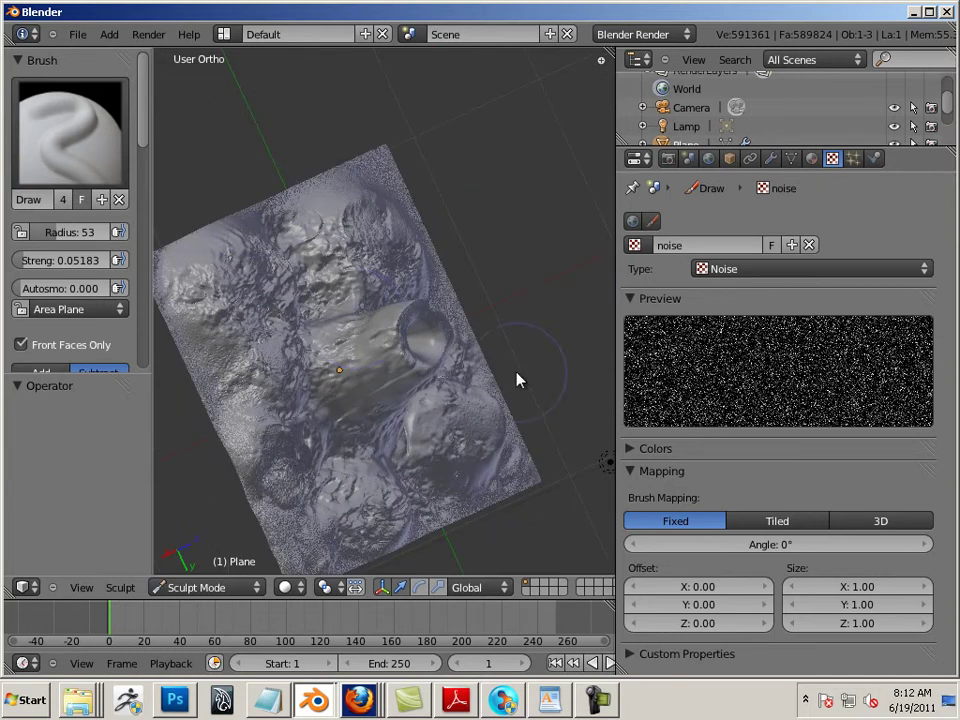
pyautogui.moveTo(519, 380)
pyautogui.mouseDown(button='middle')
pyautogui.moveTo(486, 242)
pyautogui.moveTo(504, 150)
pyautogui.mouseUp(button='middle')
pyautogui.scroll(3, 521, 252)
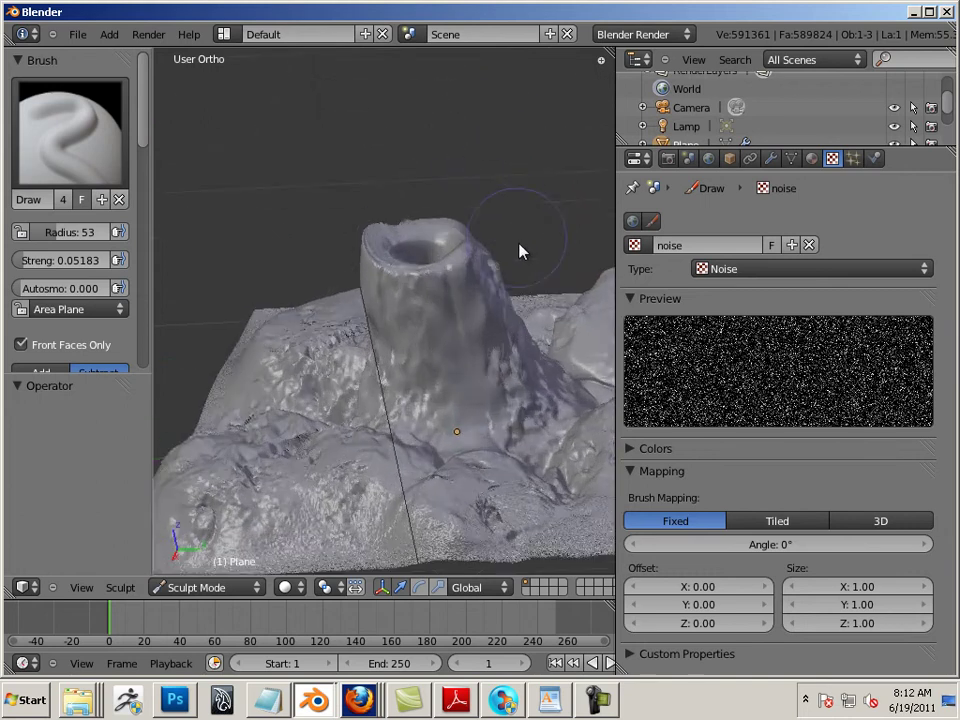
pyautogui.moveTo(519, 251)
pyautogui.mouseDown(button='middle')
pyautogui.moveTo(471, 216)
pyautogui.moveTo(447, 182)
pyautogui.mouseUp(button='middle')
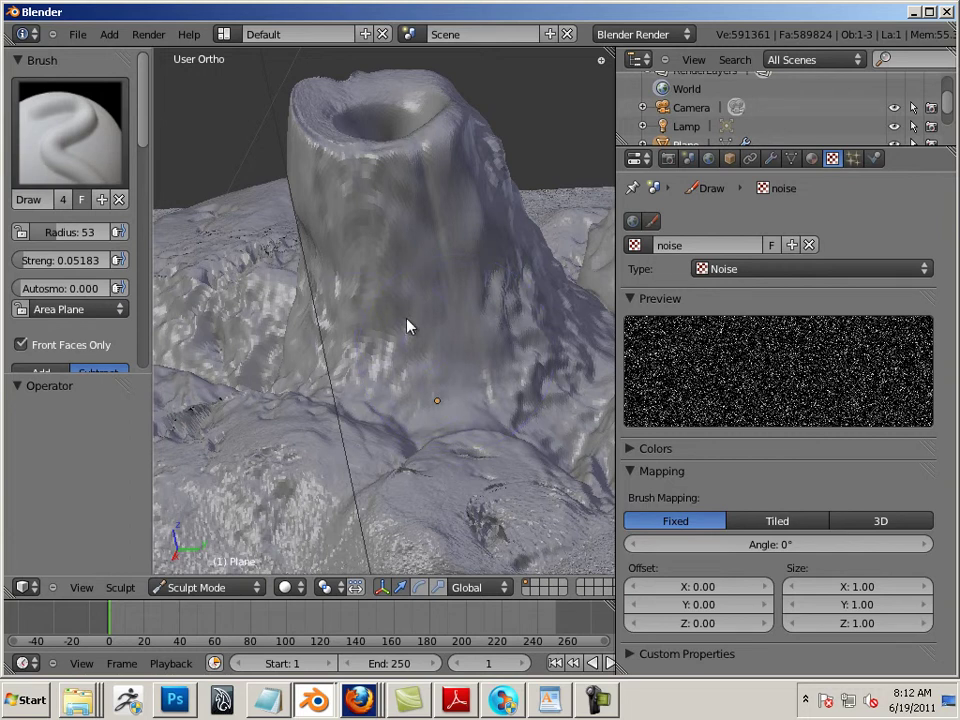
# Subdivide the plane's Multires modifier once more, to sculpt and render level 8
pyautogui.click(771, 159)
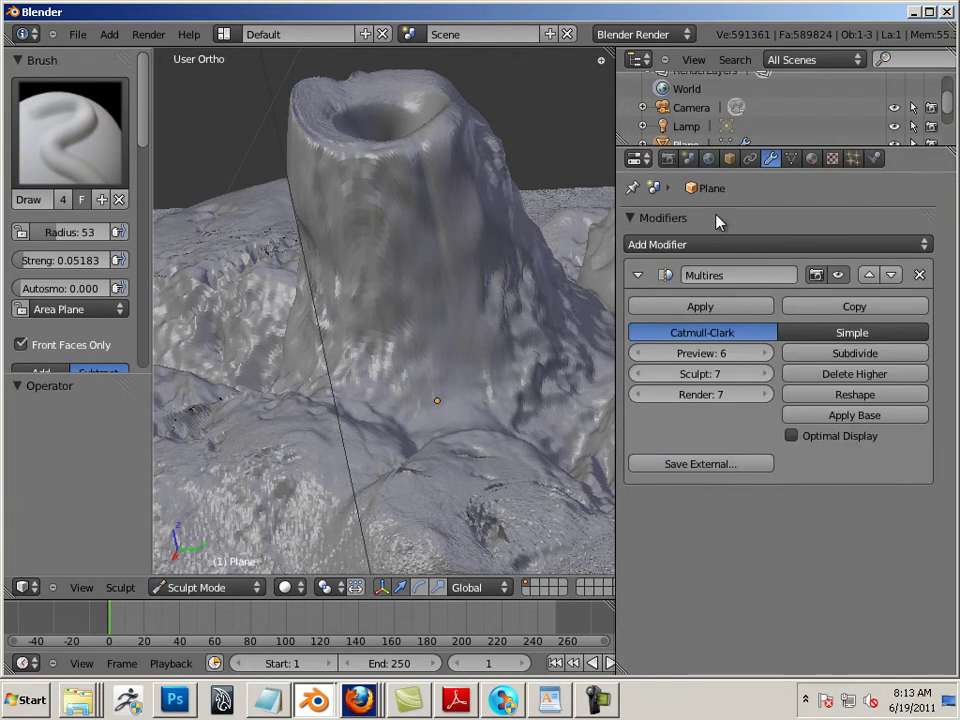
pyautogui.click(840, 353)
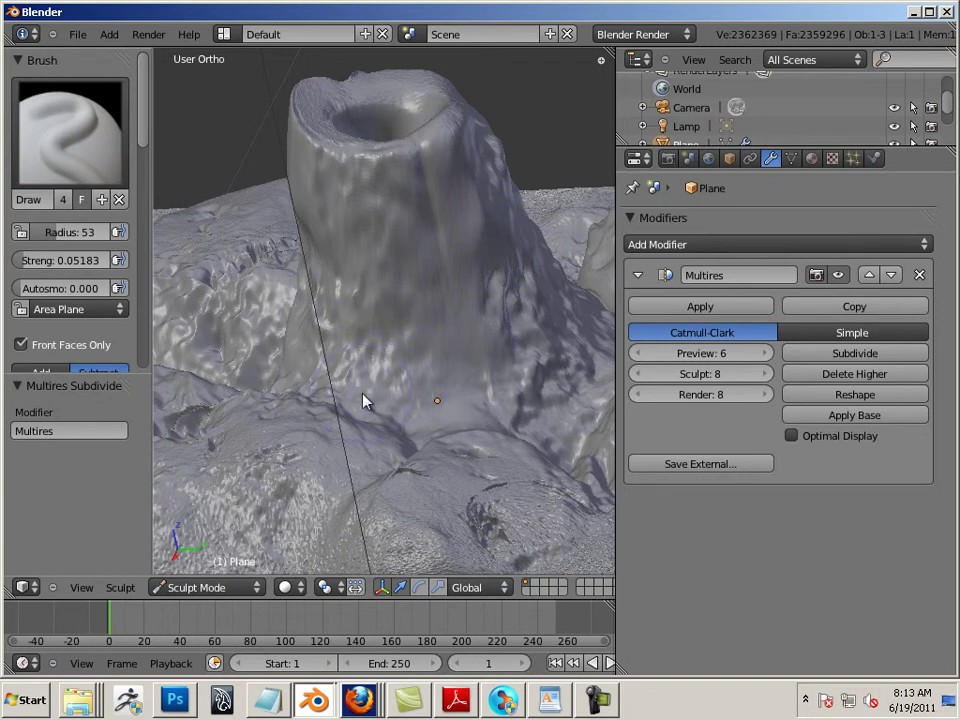
pyautogui.scroll(-6, 312, 352)
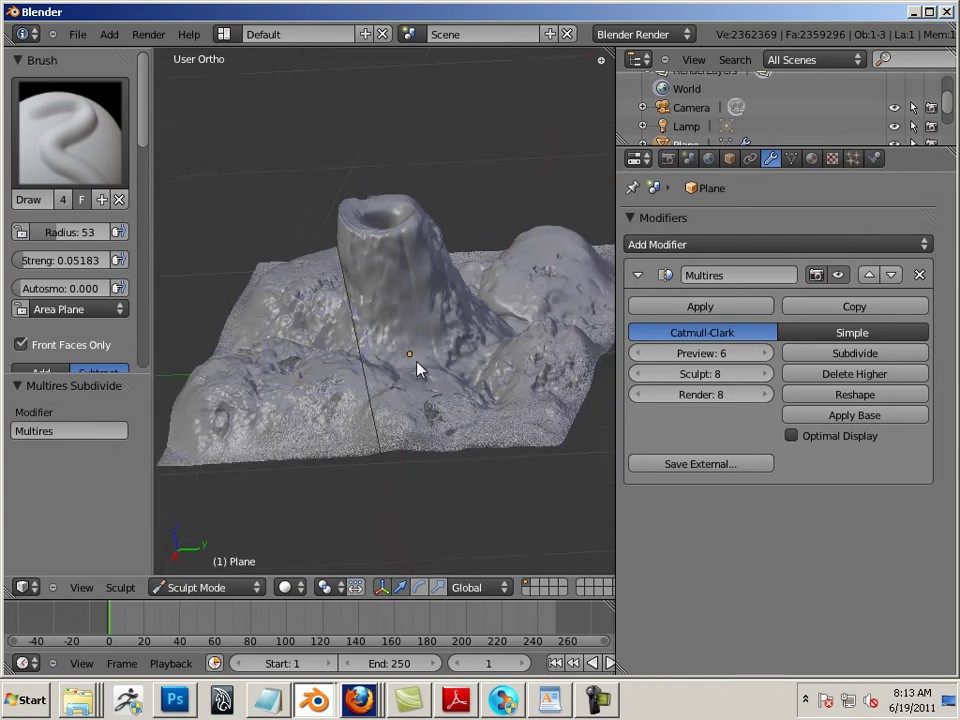
# Lower the Multires preview level to 4 and raise it to 8
pyautogui.click(638, 354)
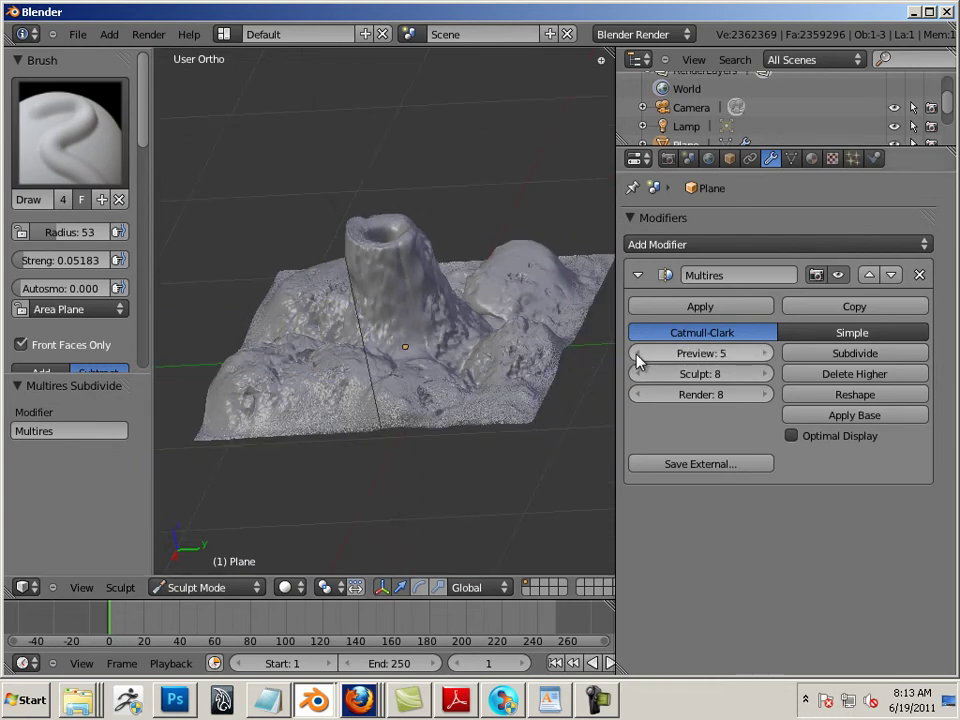
pyautogui.click(636, 354)
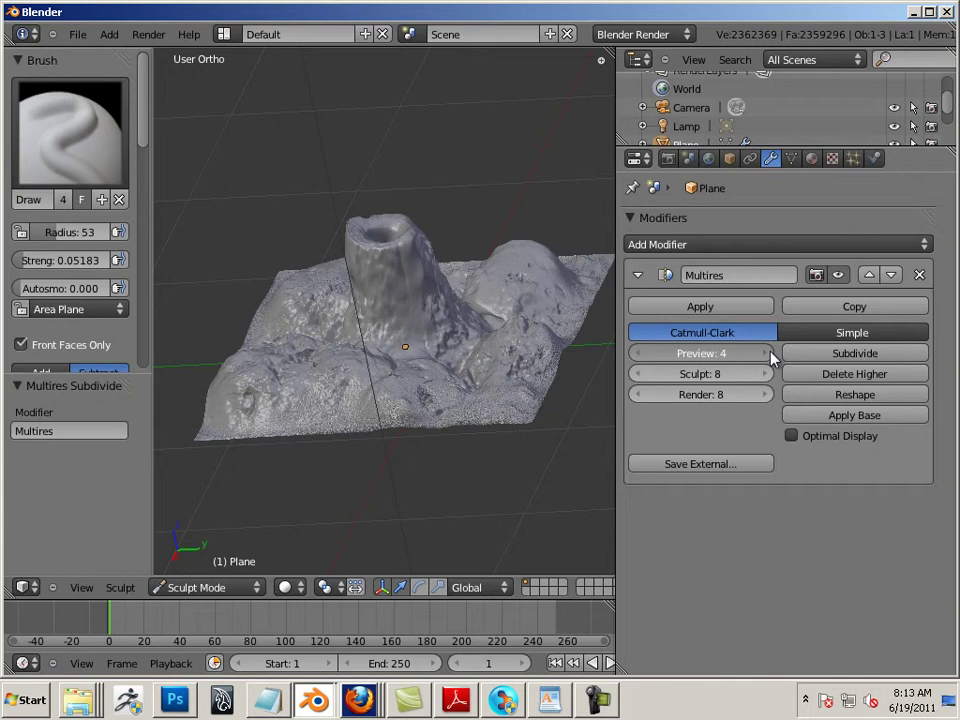
pyautogui.click(767, 355)
pyautogui.click(767, 355)
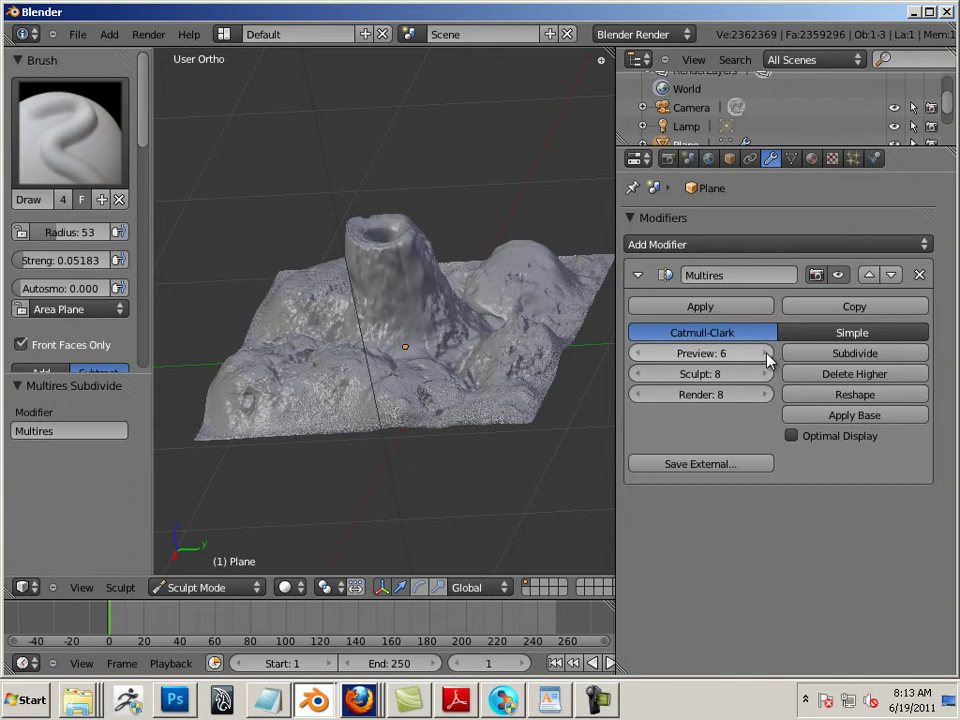
pyautogui.click(767, 355)
pyautogui.click(767, 355)
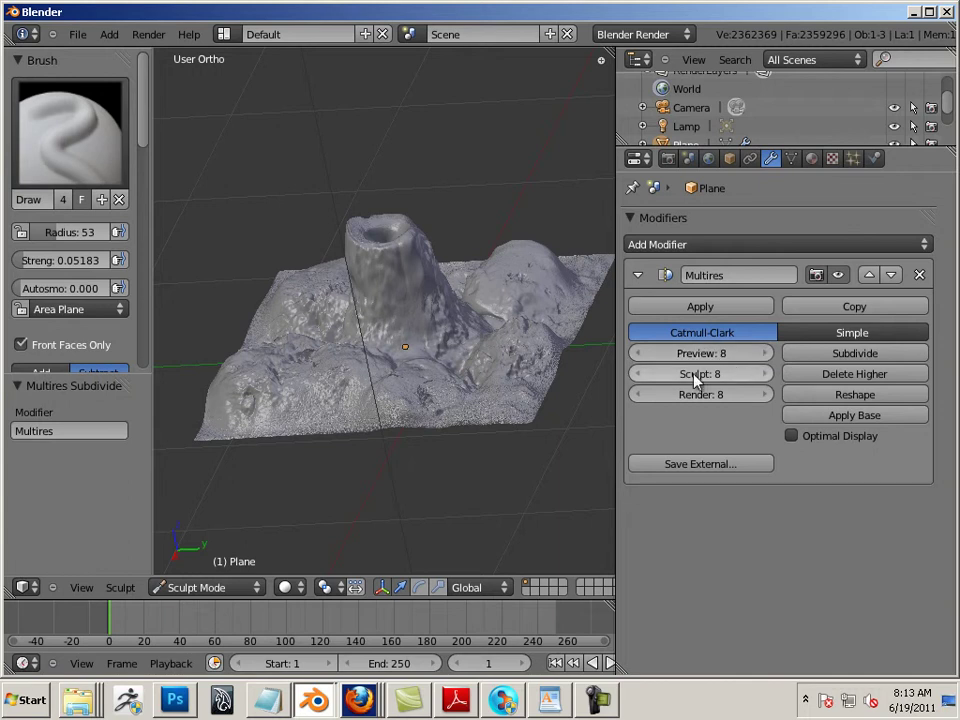
# Step the Multires sculpt level down to 1, trying level 2 before returning to 1
pyautogui.click(637, 375)
pyautogui.click(637, 376)
pyautogui.click(637, 376)
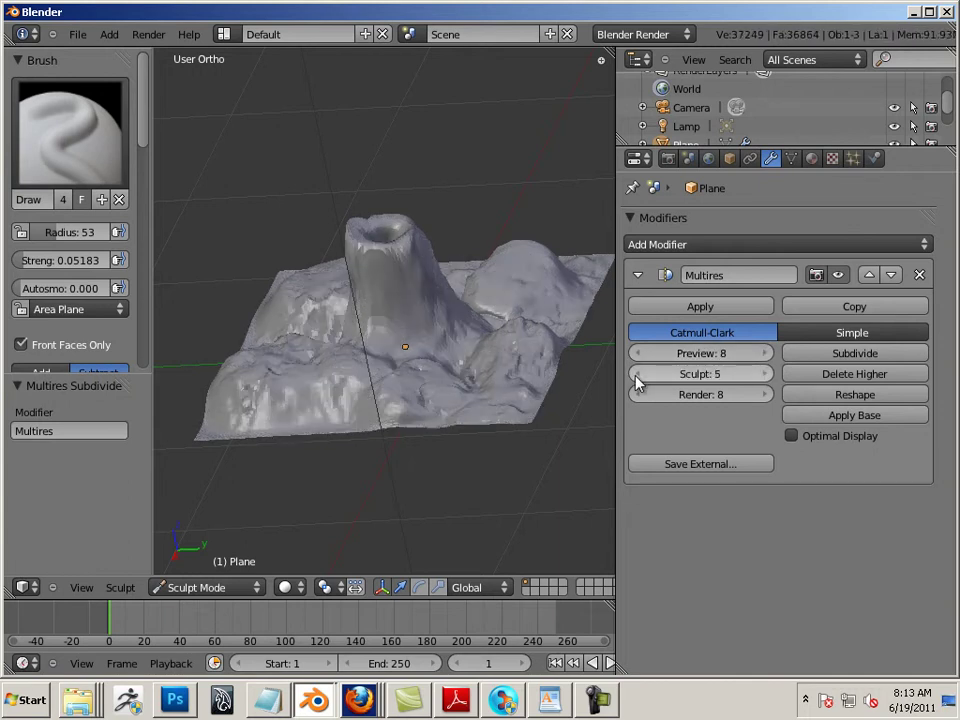
pyautogui.click(637, 376)
pyautogui.click(637, 376)
pyautogui.click(637, 376)
pyautogui.click(637, 376)
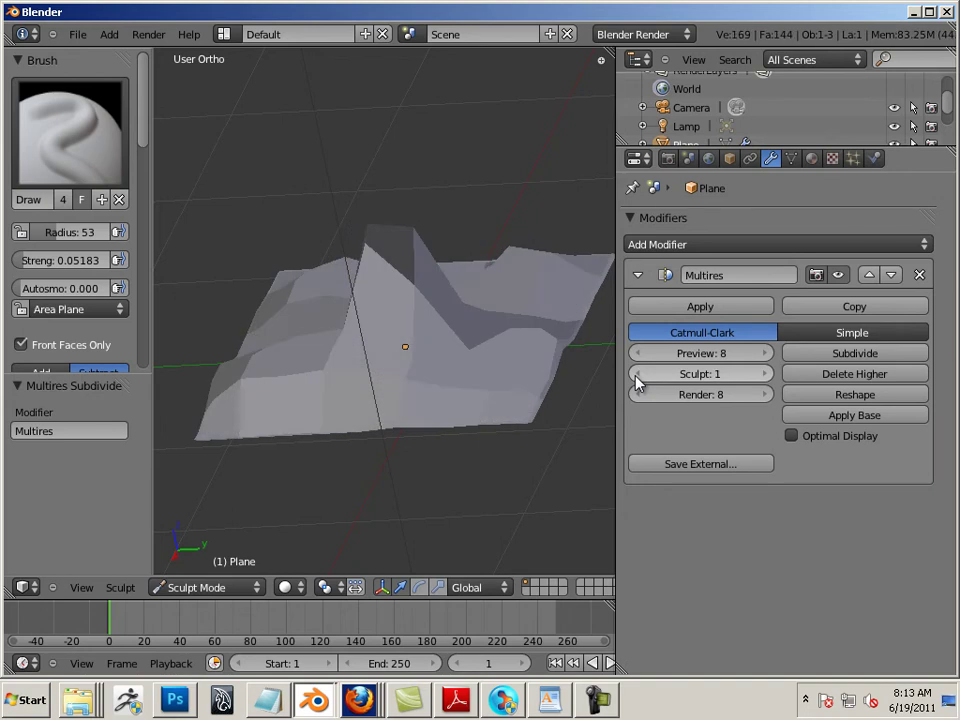
pyautogui.click(766, 374)
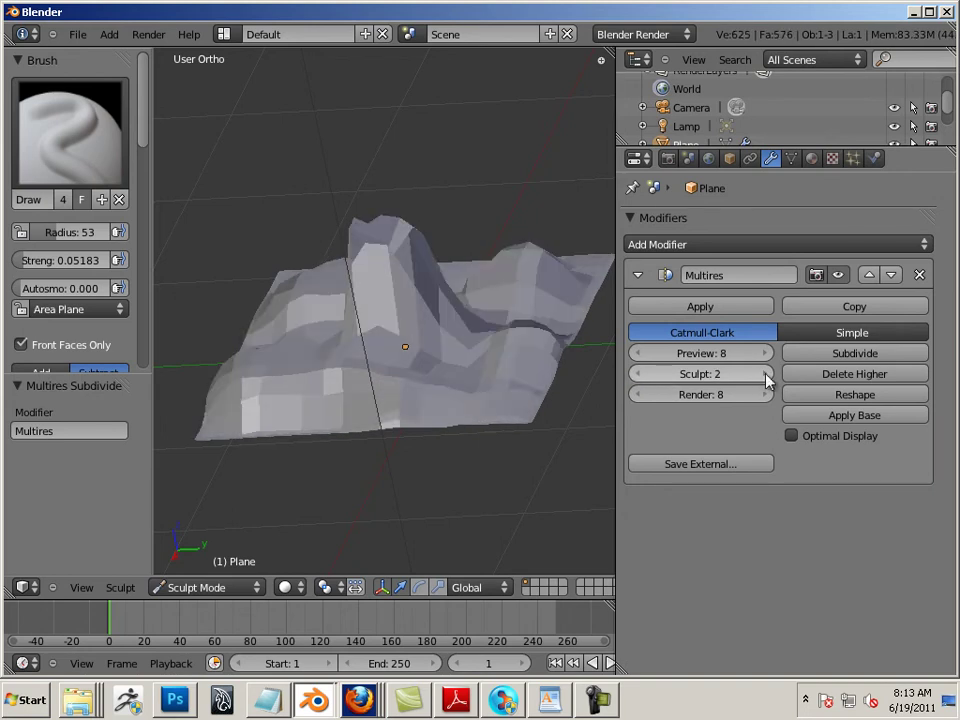
pyautogui.click(638, 377)
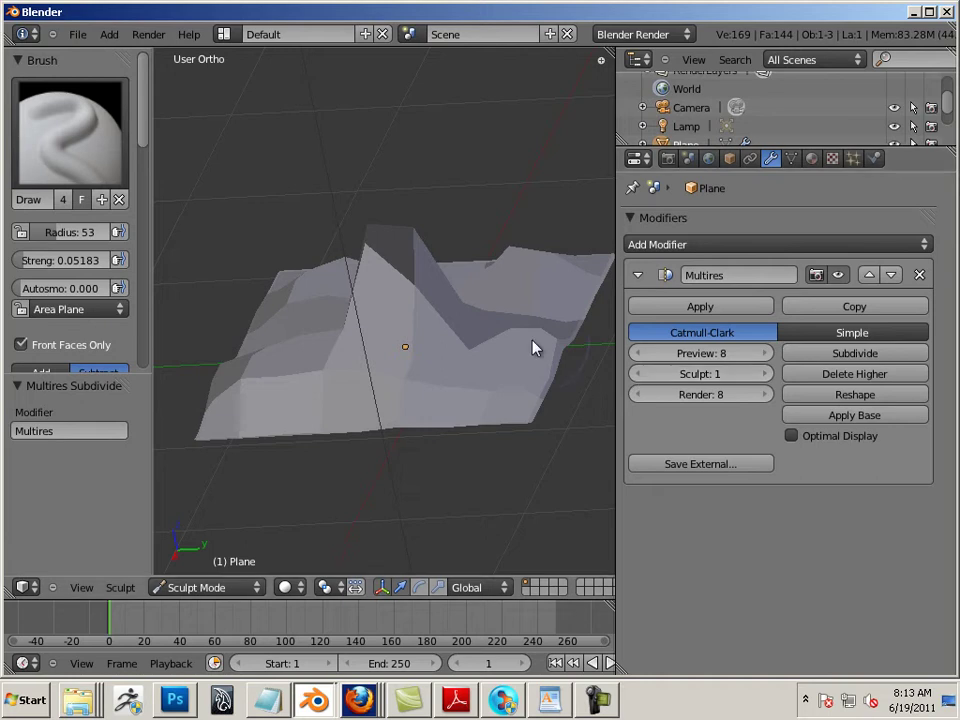
# Check the base mesh in Edit Mode and, back in Sculpt Mode, raise the Multires sculpt level to 8
pyautogui.press('Tab')
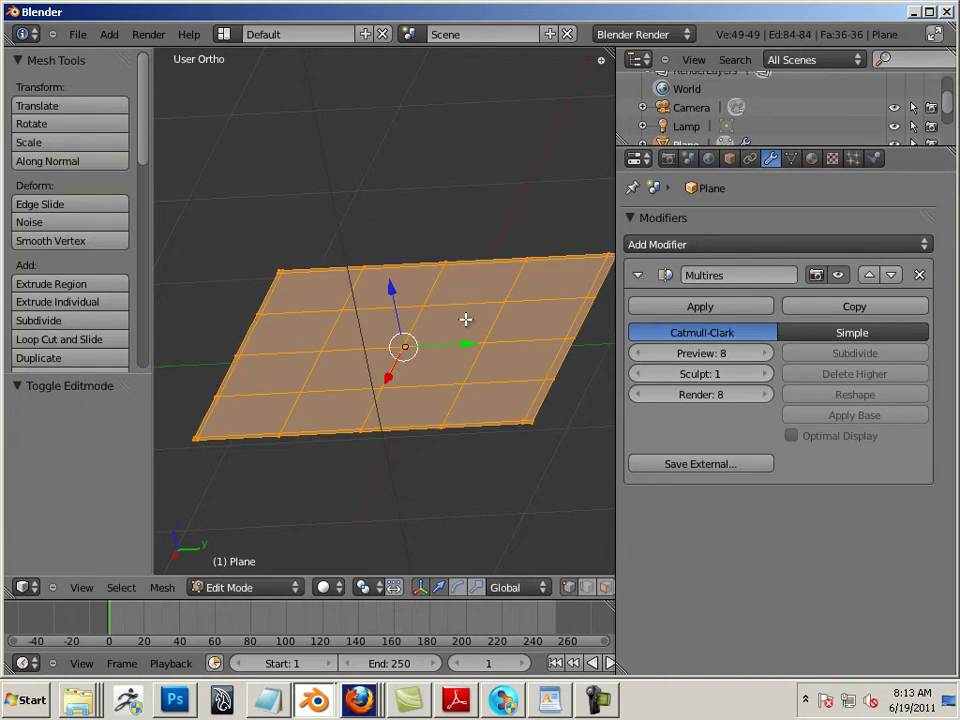
pyautogui.press('Tab')
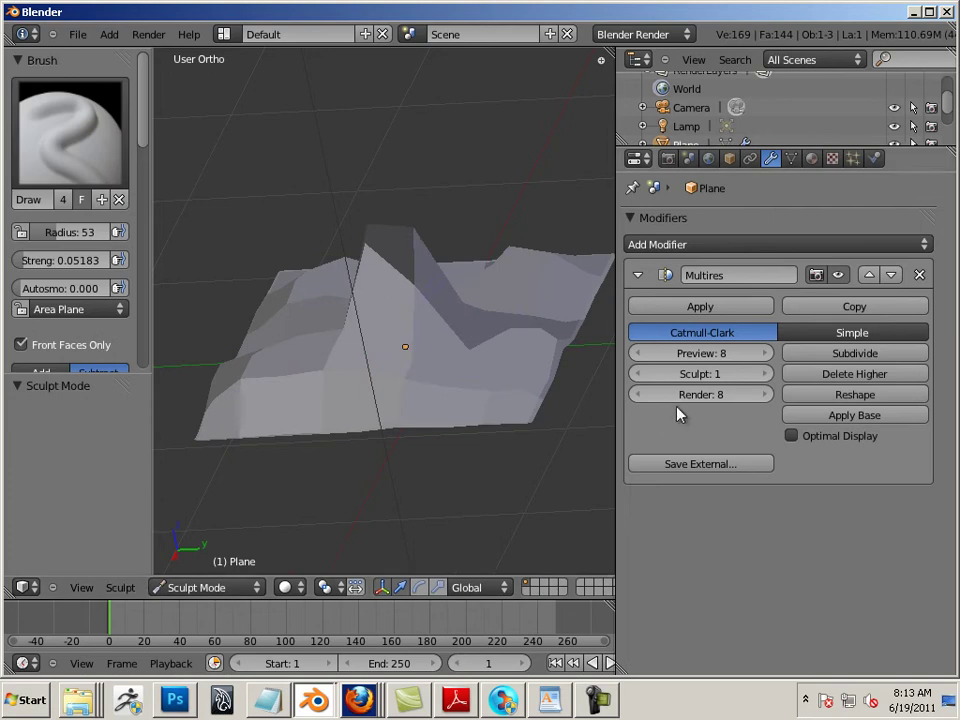
pyautogui.click(766, 374)
pyautogui.click(766, 374)
pyautogui.click(766, 374)
pyautogui.click(766, 374)
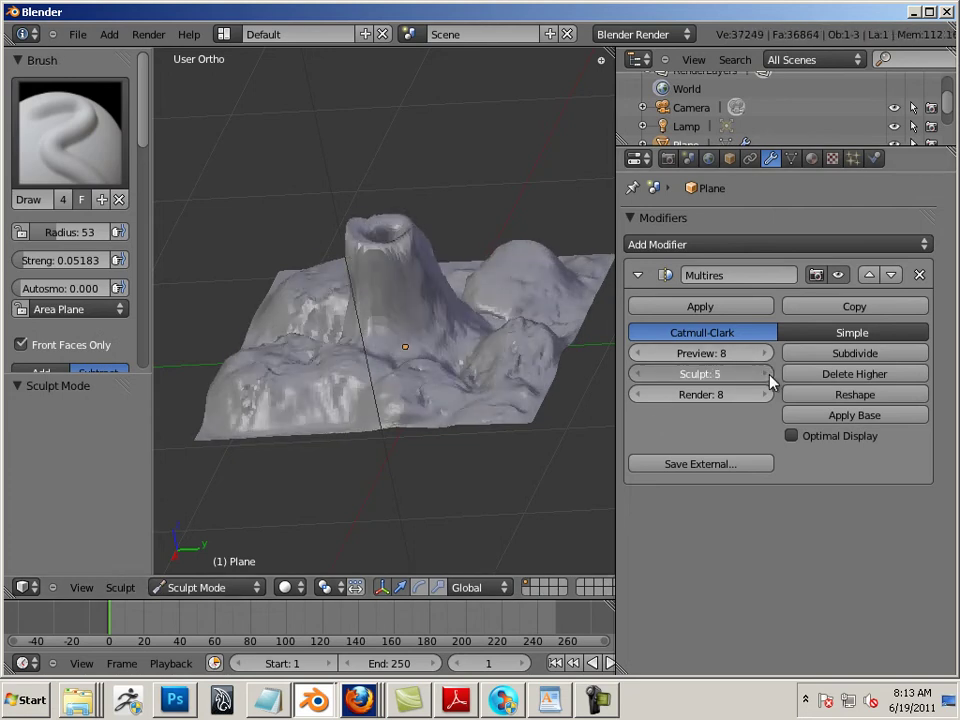
pyautogui.click(766, 374)
pyautogui.click(766, 374)
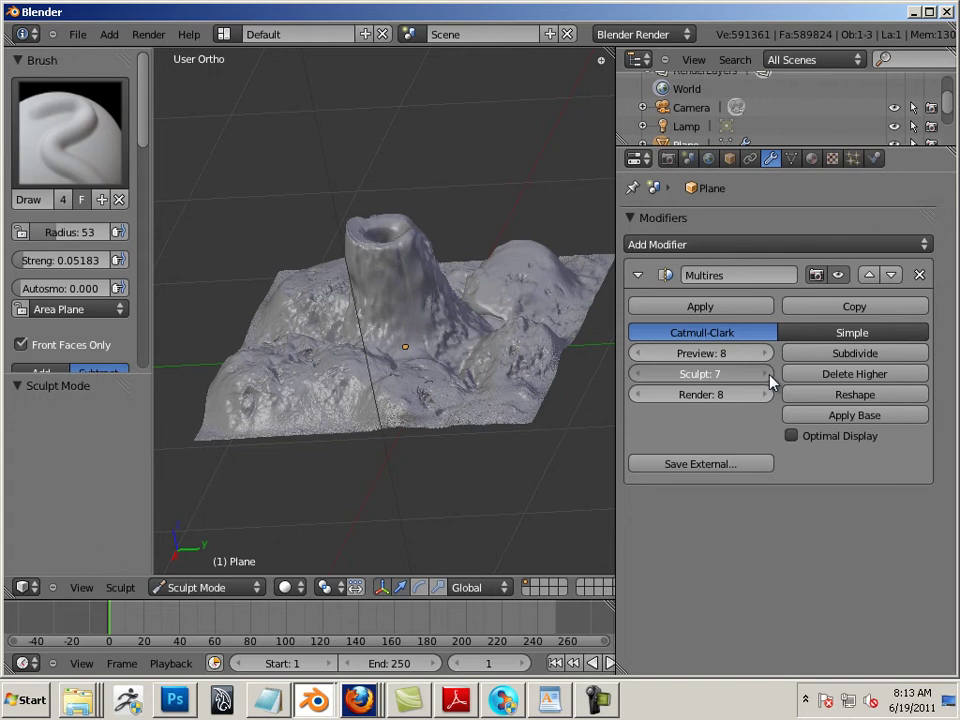
pyautogui.click(766, 374)
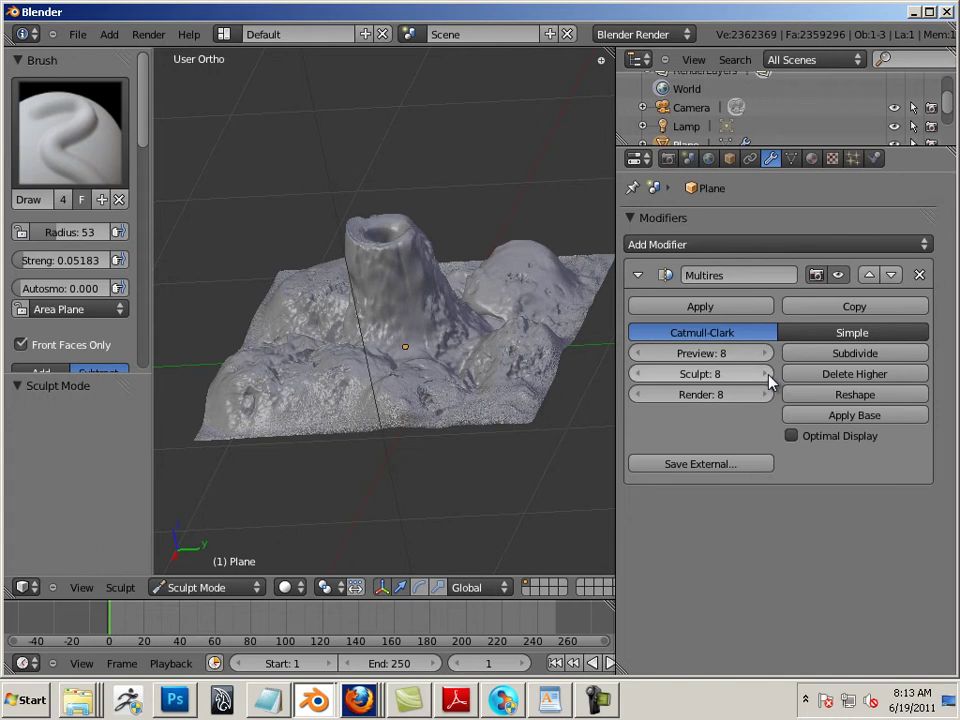
# Apply the Multires sculpted shape to the base mesh and compare the base cage in Edit Mode with the detailed sculpt
pyautogui.click(833, 418)
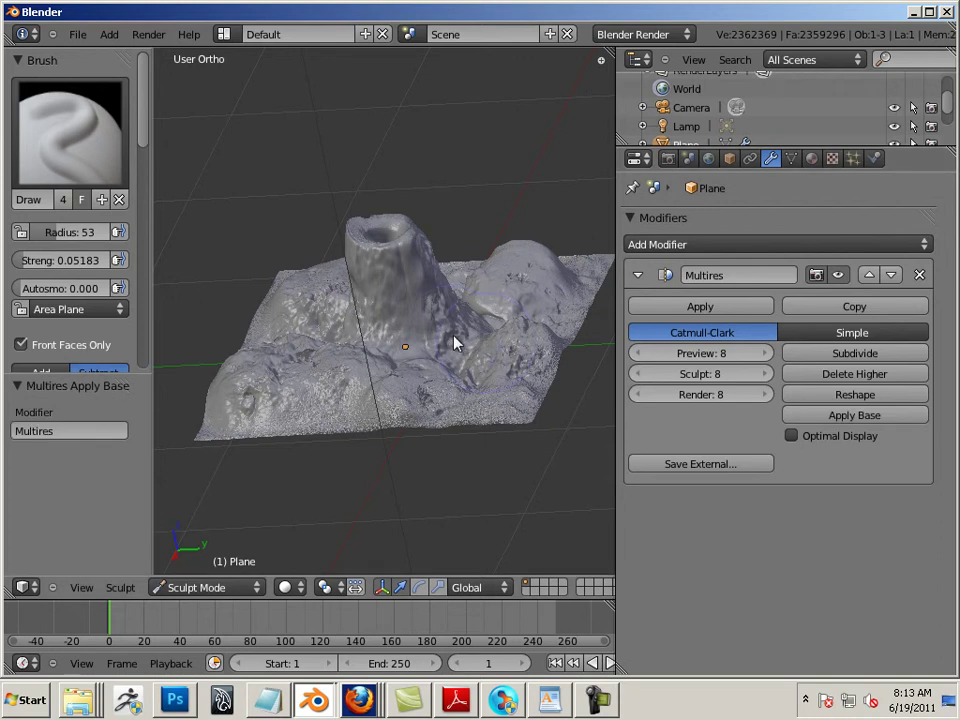
pyautogui.press('Tab')
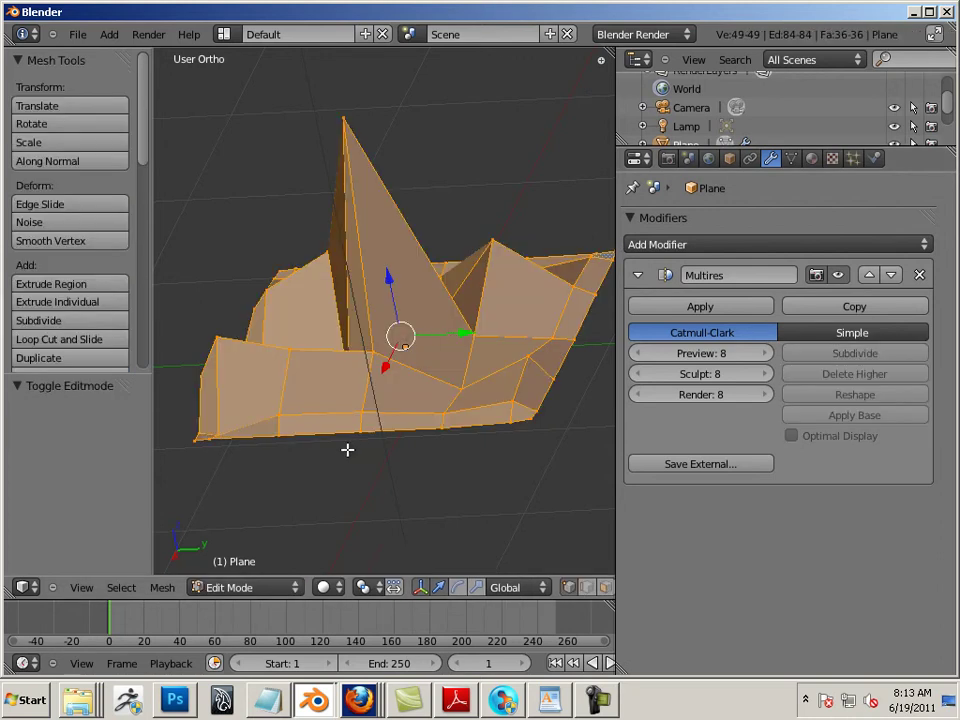
pyautogui.moveTo(301, 498); pyautogui.dragTo(553, 386, button='middle')
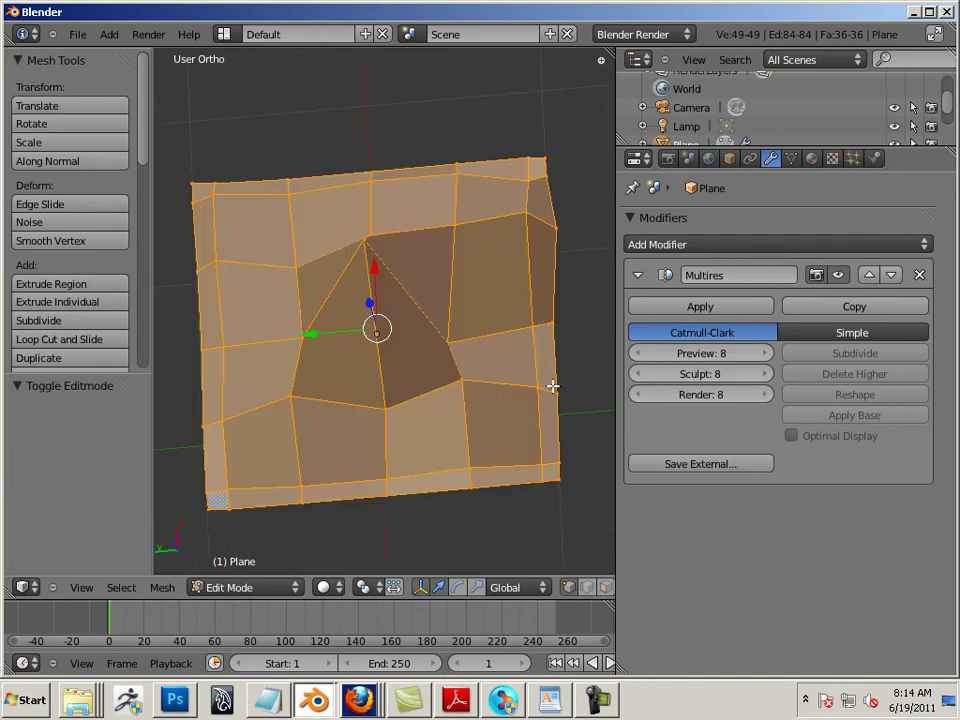
pyautogui.moveTo(492, 482); pyautogui.dragTo(433, 407, button='middle')
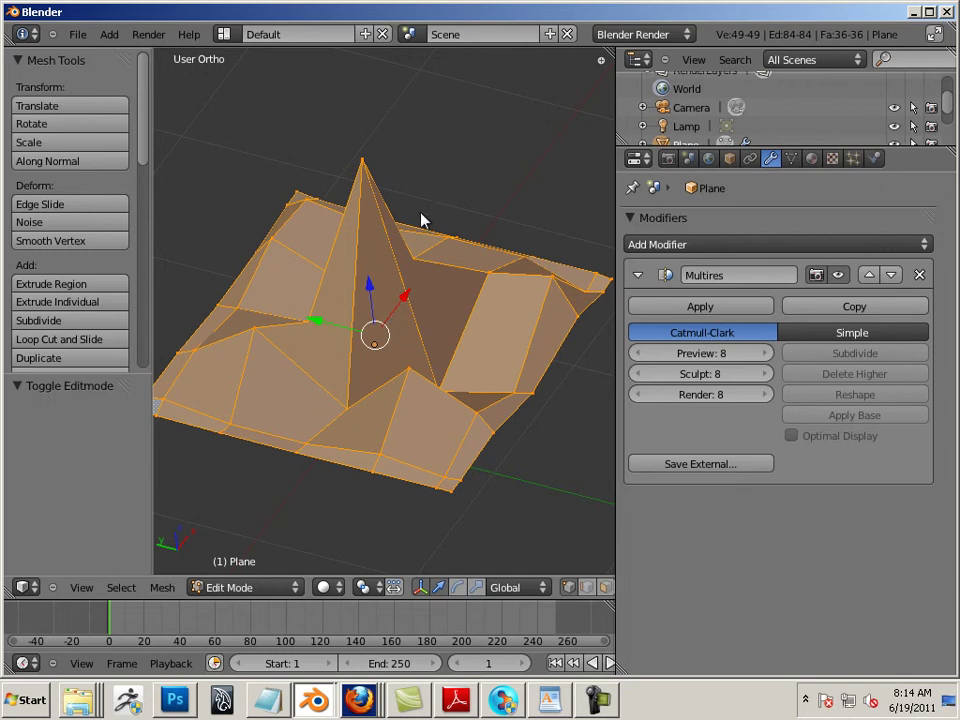
pyautogui.hotkey('ctrl', 'Tab')
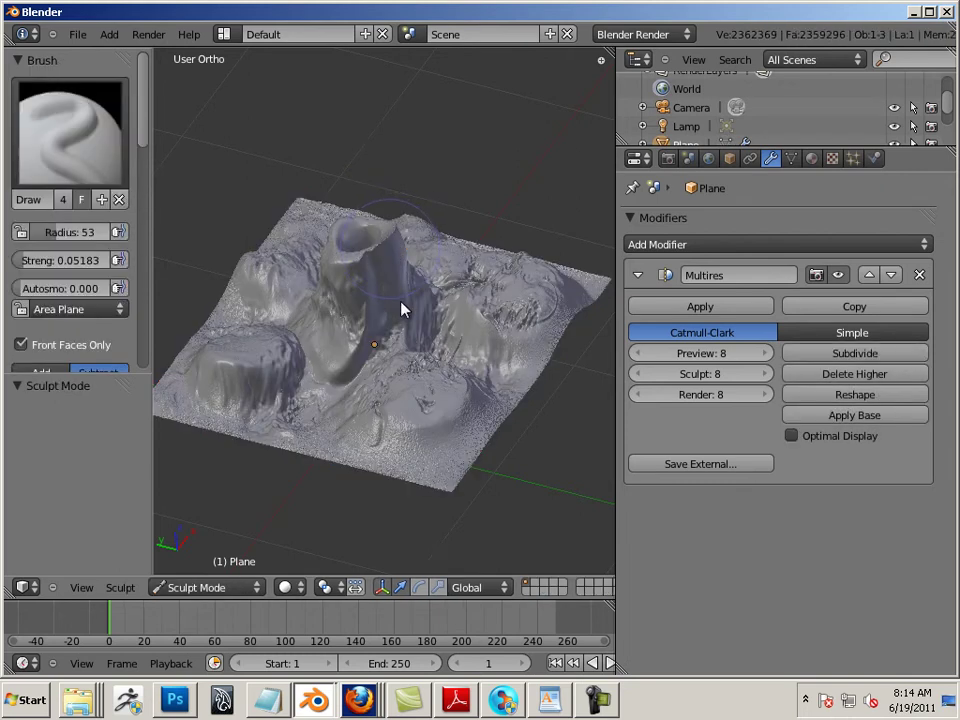
# Unwrap the whole base mesh in Edit Mode with the standard Unwrap method
pyautogui.press('Tab')
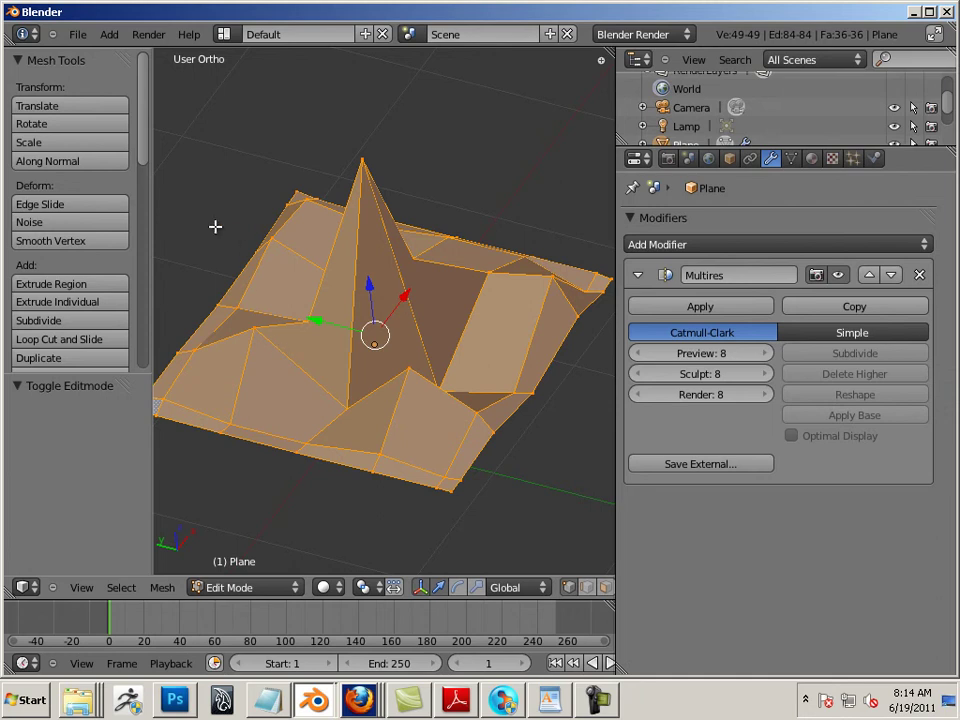
pyautogui.press('u')
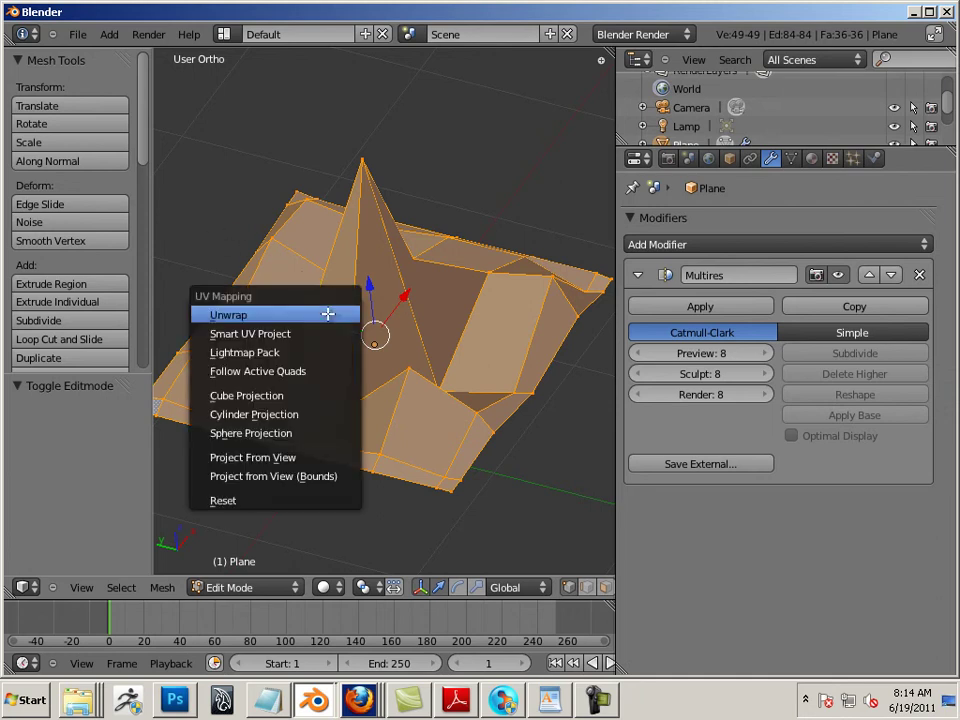
pyautogui.click(328, 314)
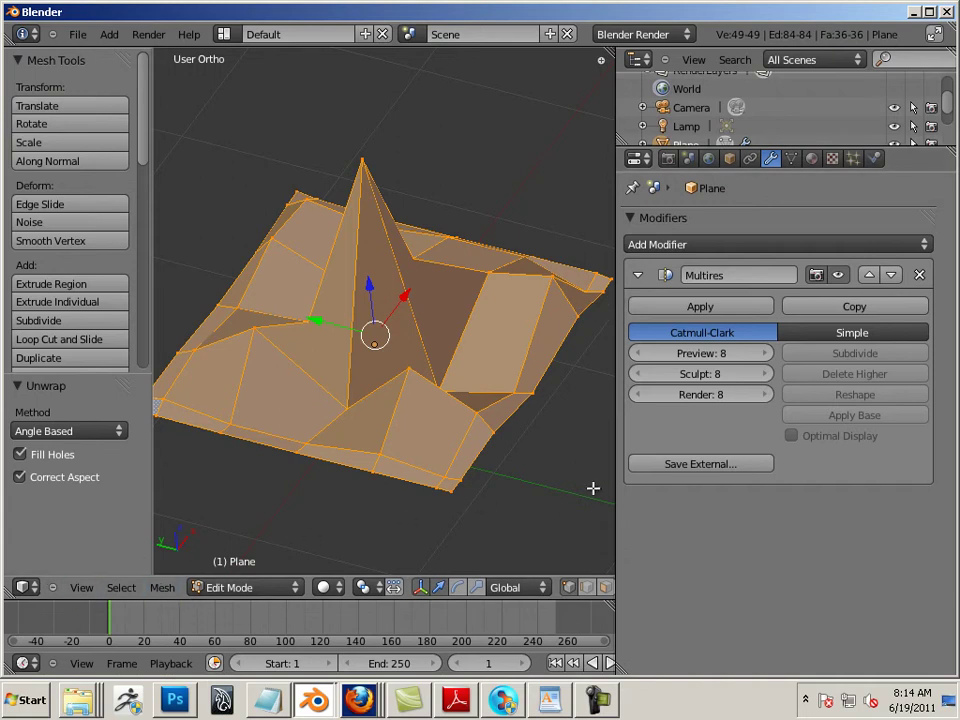
# Split the 3D view vertically, show the unwrapped layout in a UV/Image Editor, and narrow that editor to a thin strip
pyautogui.rightClick(454, 45)
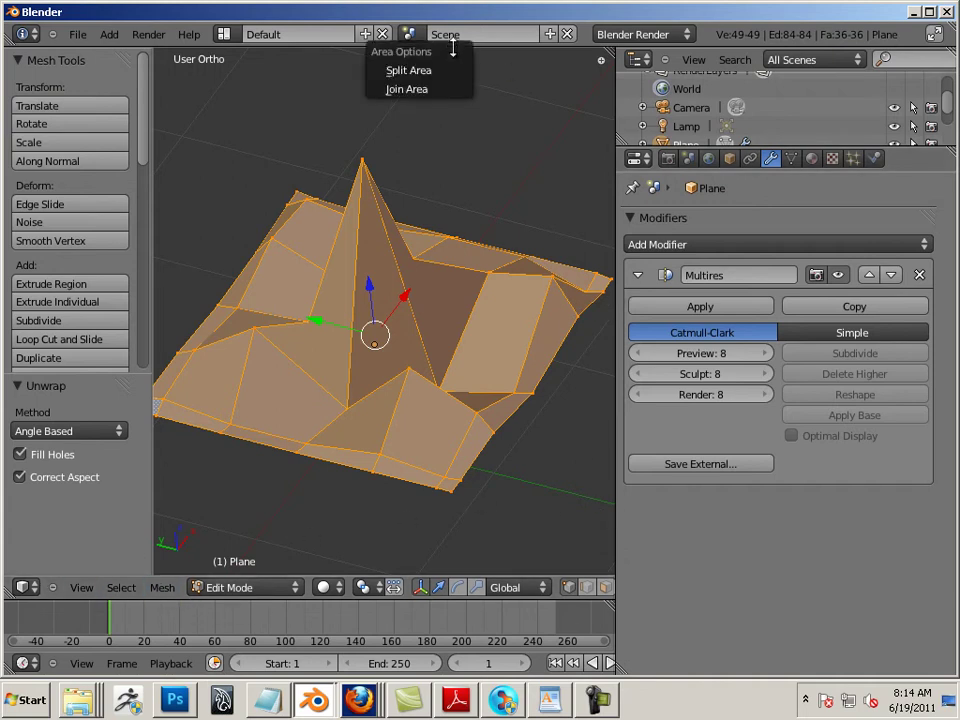
pyautogui.click(458, 68)
pyautogui.click(412, 150)
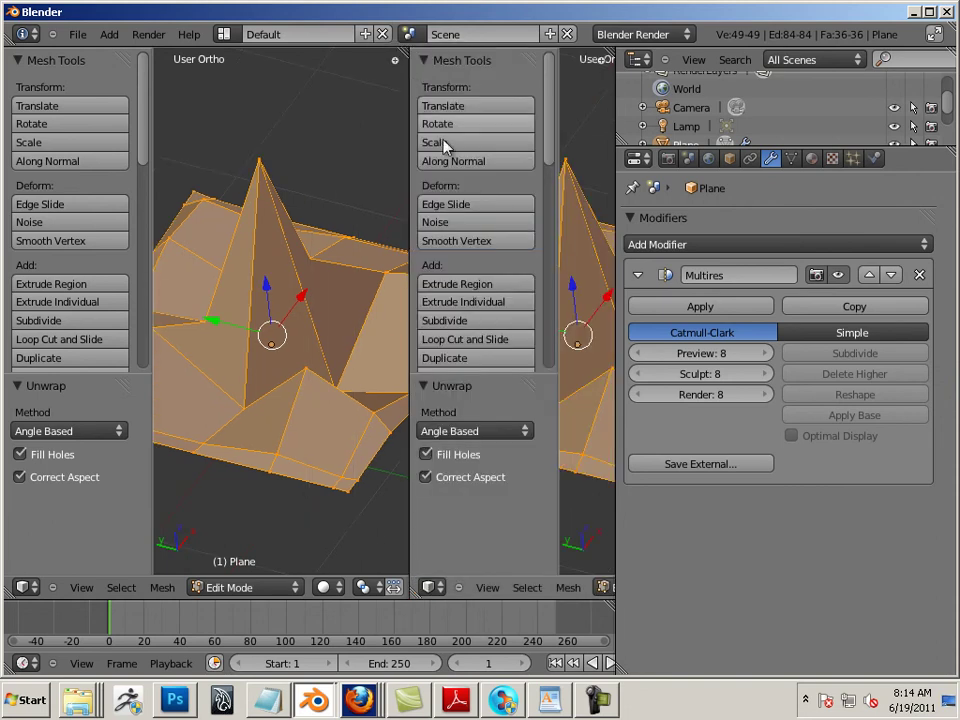
pyautogui.click(430, 587)
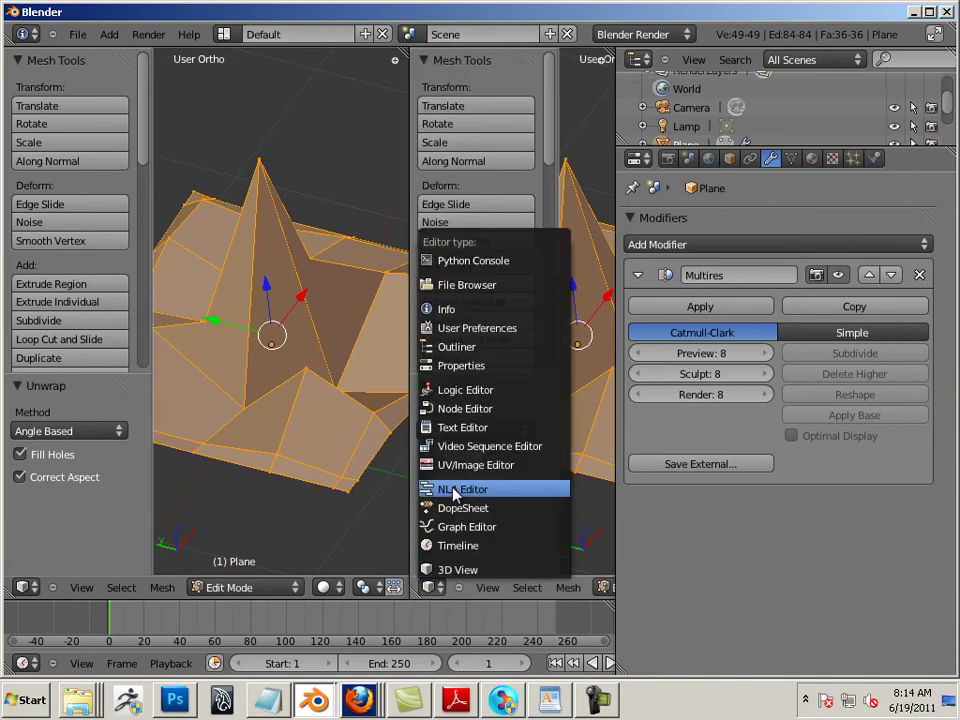
pyautogui.click(475, 465)
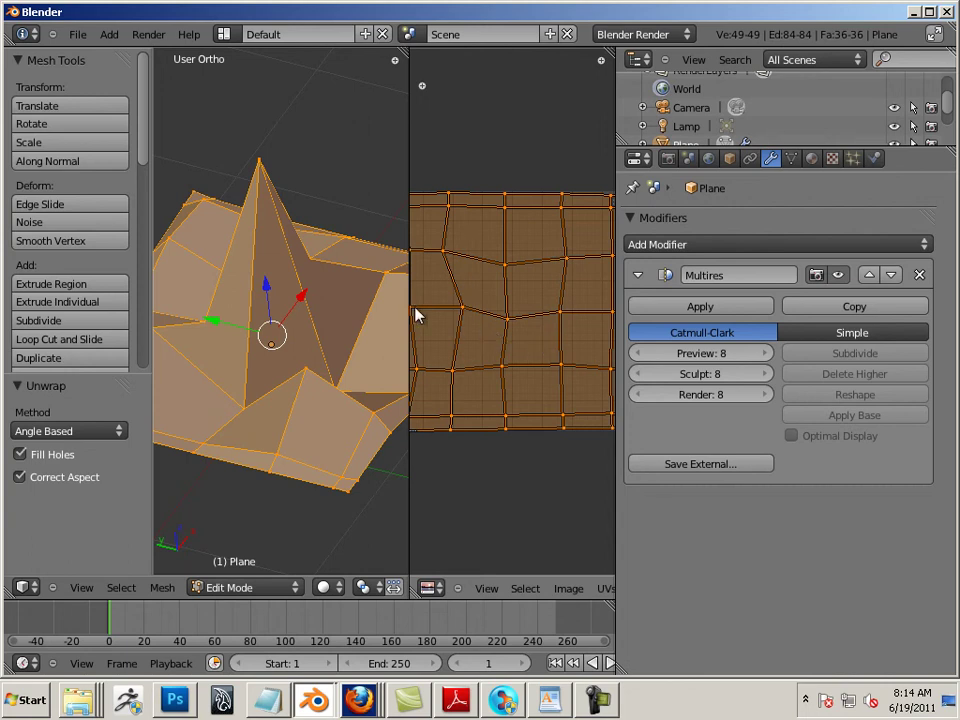
pyautogui.moveTo(409, 303); pyautogui.dragTo(585, 332)
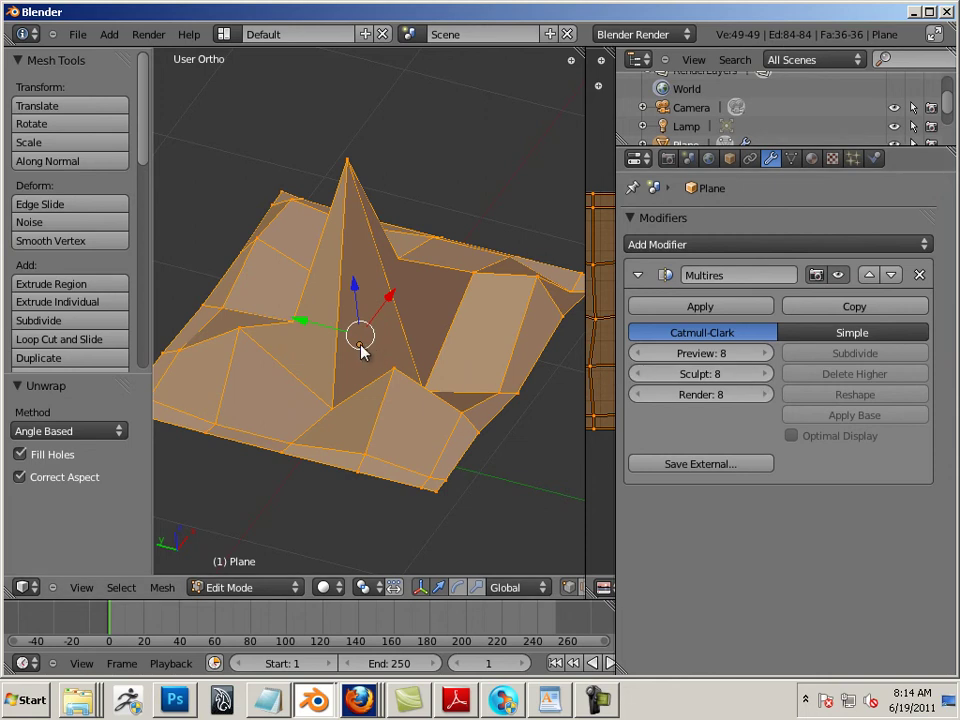
# Return the plane to Sculpt Mode and examine the fine level 8 detail on the central cone and surrounding mounds
pyautogui.hotkey('ctrl', 'Tab')
pyautogui.press('Tab')
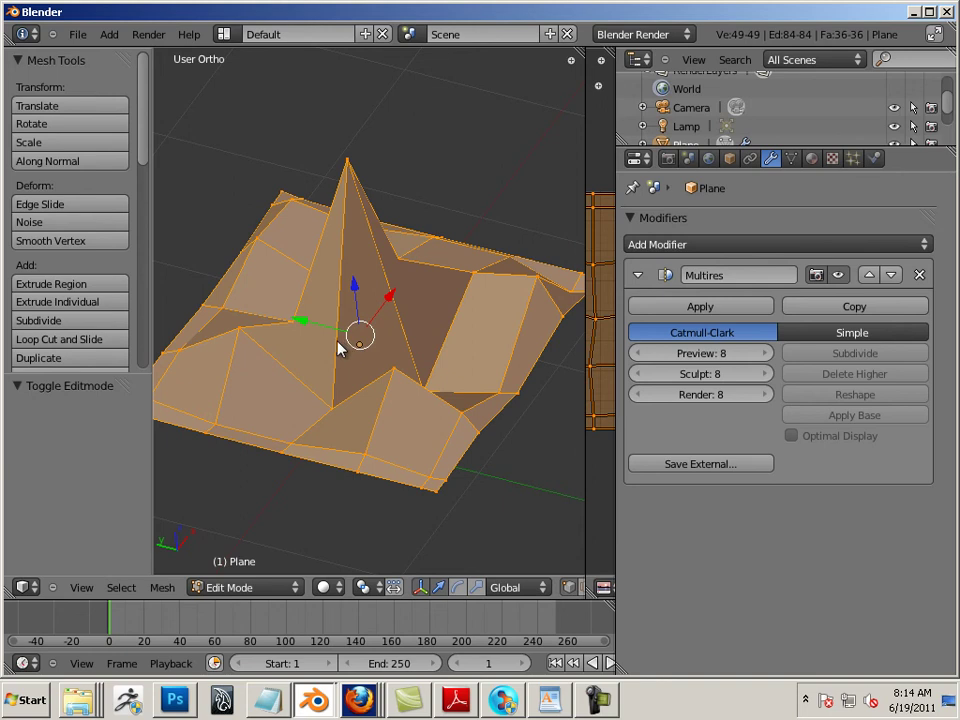
pyautogui.press('Tab')
pyautogui.scroll(8, 356, 371)
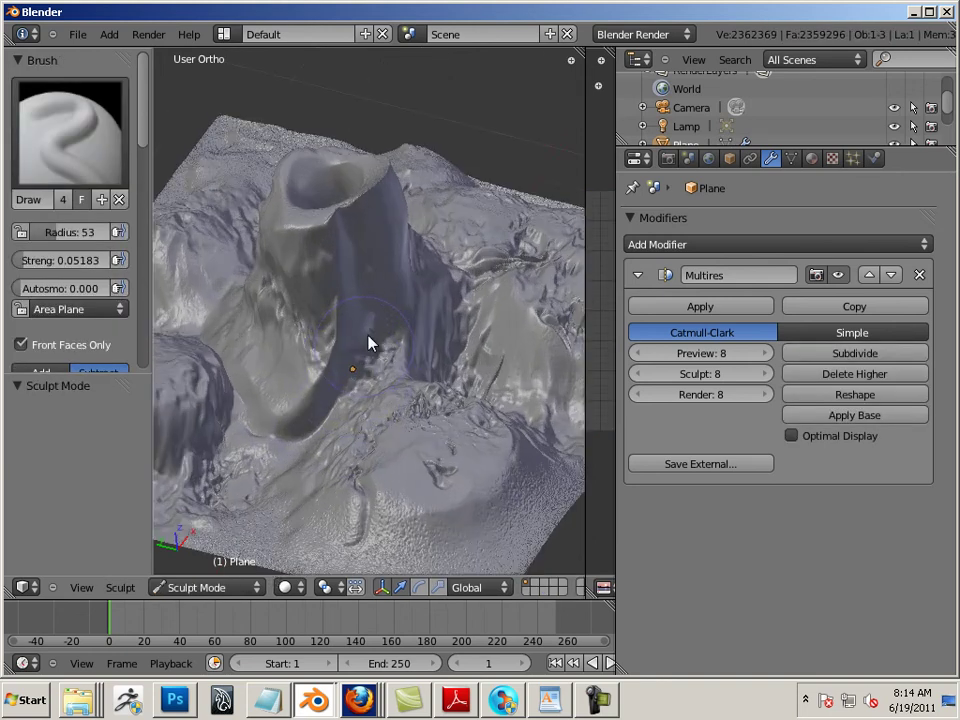
pyautogui.moveTo(364, 320)
pyautogui.mouseDown()
pyautogui.moveTo(350, 320)
pyautogui.moveTo(348, 302)
pyautogui.moveTo(360, 298)
pyautogui.mouseUp()
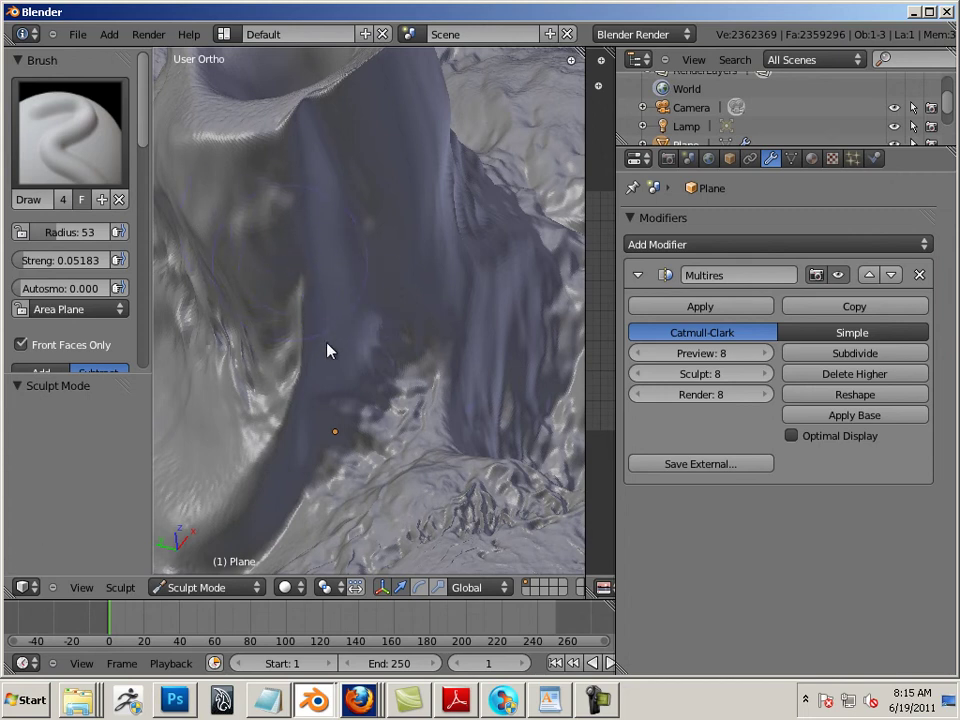
pyautogui.moveTo(346, 297)
pyautogui.mouseDown()
pyautogui.moveTo(232, 385)
pyautogui.moveTo(226, 380)
pyautogui.moveTo(338, 299)
pyautogui.moveTo(222, 323)
pyautogui.mouseUp()
pyautogui.moveTo(335, 338)
pyautogui.mouseDown()
pyautogui.moveTo(279, 353)
pyautogui.moveTo(336, 345)
pyautogui.moveTo(322, 357)
pyautogui.moveTo(245, 383)
pyautogui.moveTo(310, 375)
pyautogui.moveTo(229, 390)
pyautogui.moveTo(351, 342)
pyautogui.moveTo(313, 308)
pyautogui.moveTo(294, 183)
pyautogui.moveTo(221, 222)
pyautogui.moveTo(211, 207)
pyautogui.moveTo(303, 327)
pyautogui.mouseUp()
pyautogui.moveTo(283, 386)
pyautogui.mouseDown(button='middle')
pyautogui.moveTo(294, 388)
pyautogui.moveTo(340, 320)
pyautogui.mouseUp(button='middle')
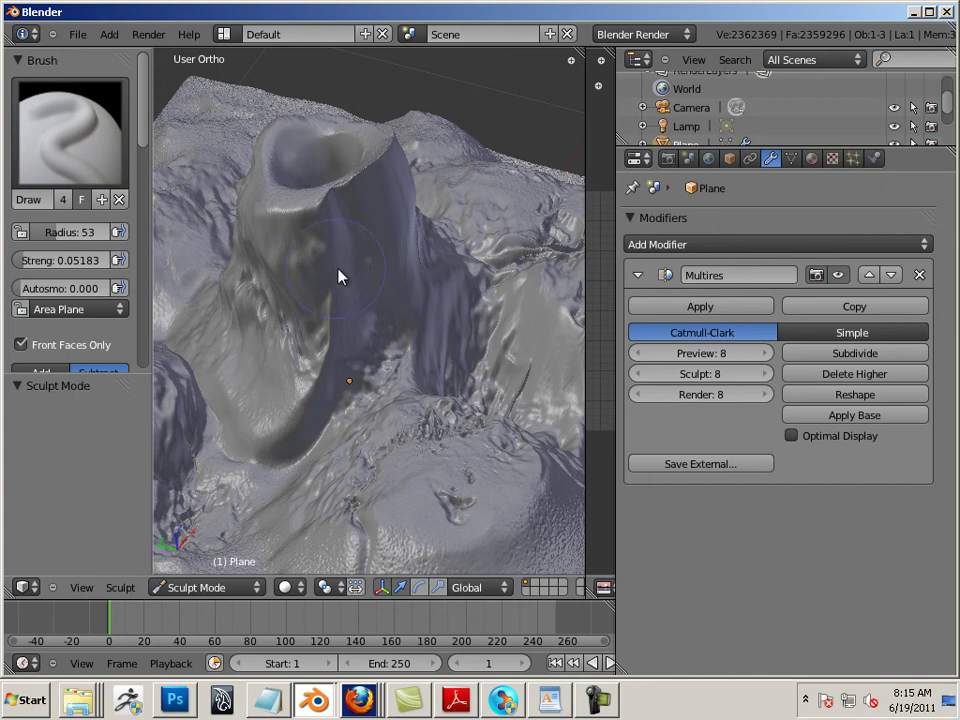
pyautogui.scroll(-6, 336, 274)
pyautogui.scroll(-1, 380, 344)
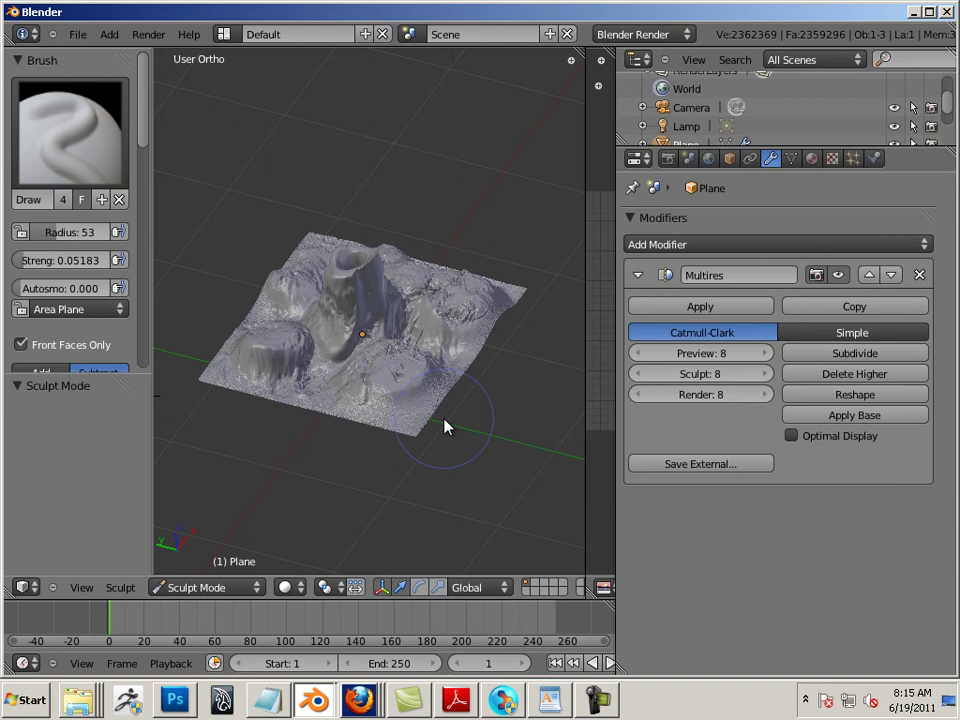
pyautogui.scroll(3, 445, 427)
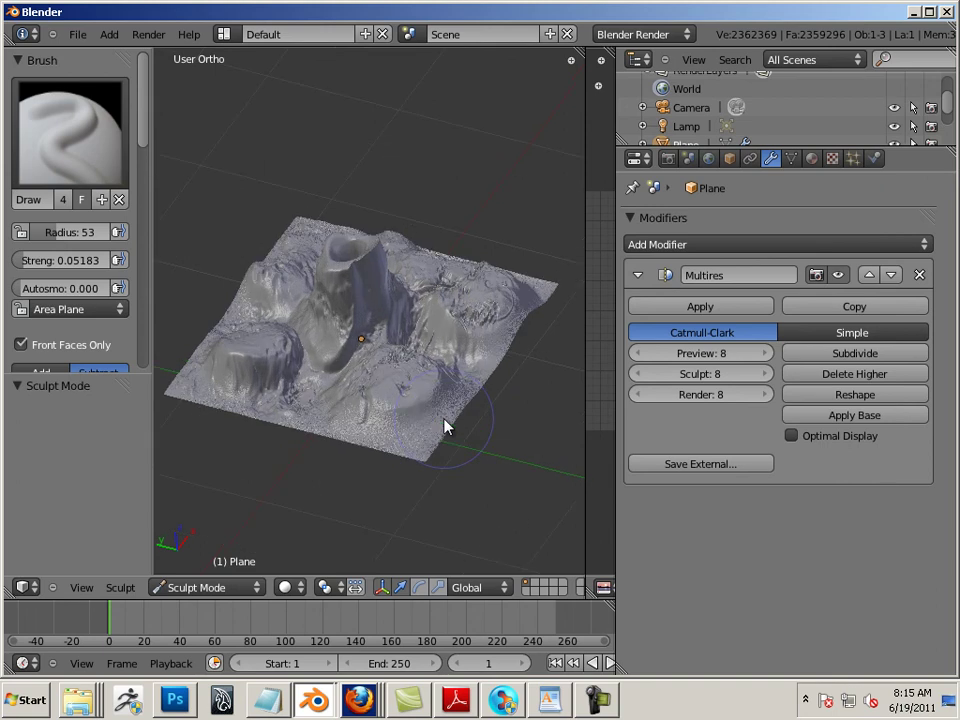